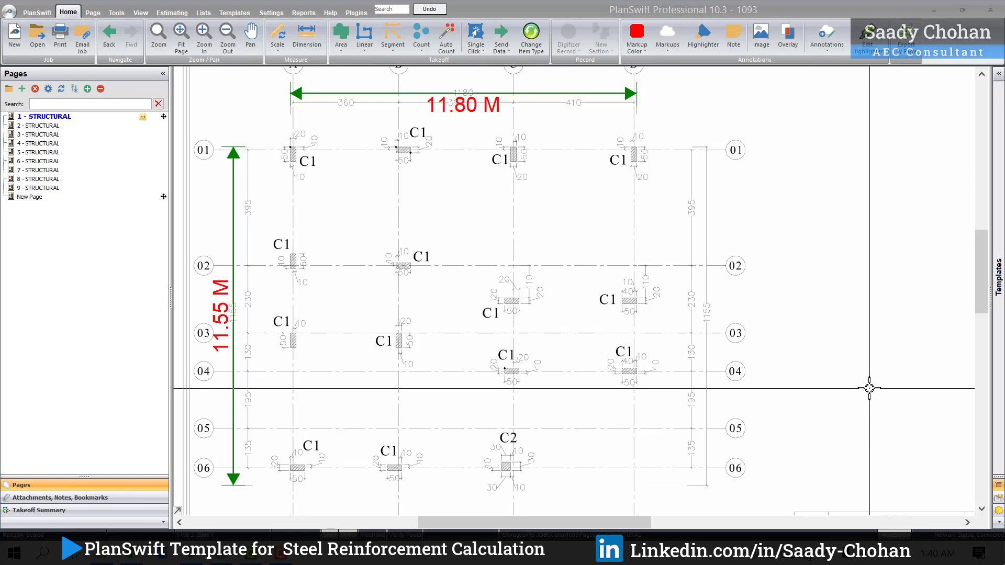
Start a takeoff on page 1 - STRUCTURAL from the Steel - Neck Column - C template in the Saady template set's Steel - Reinforcement folder
{"action": "left_click", "coordinate": [243, 16]}
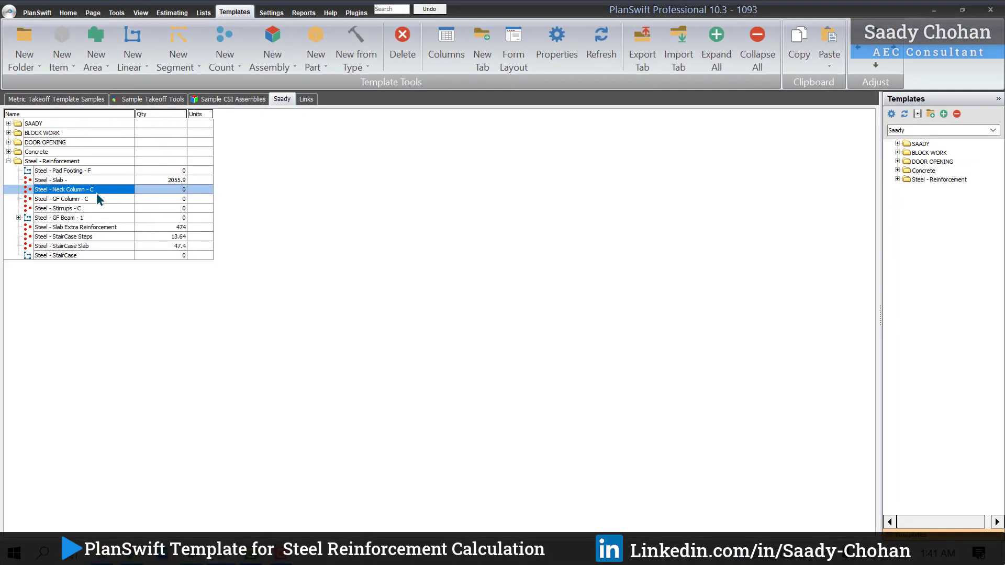
{"action": "left_click", "coordinate": [76, 18]}
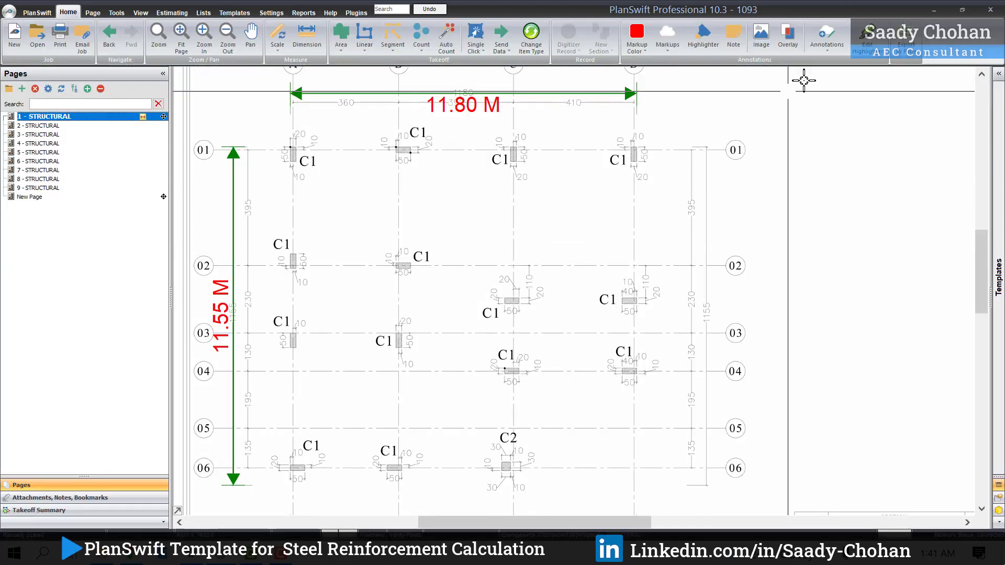
{"action": "left_click", "coordinate": [998, 74]}
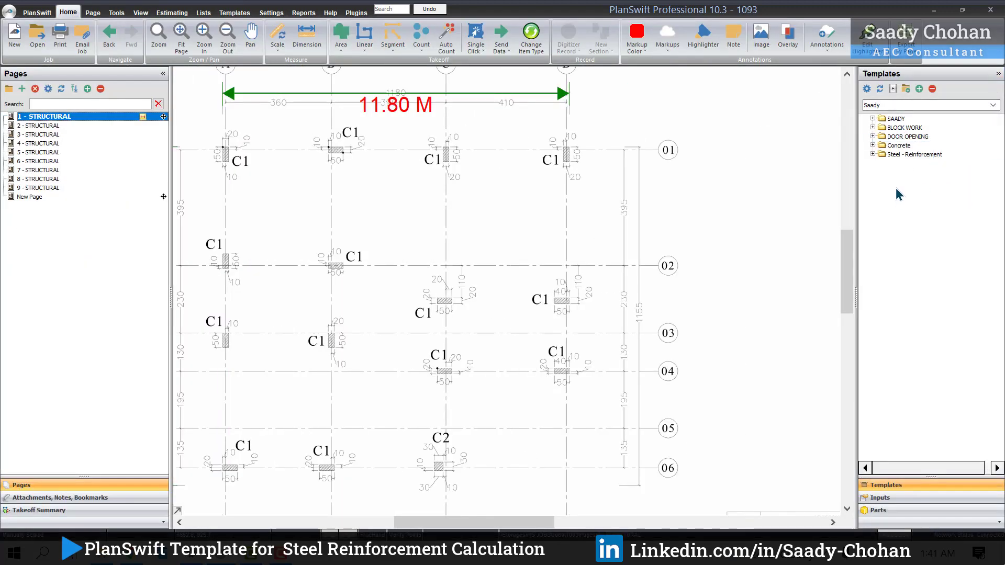
{"action": "left_click", "coordinate": [875, 159]}
{"action": "left_click", "coordinate": [872, 155]}
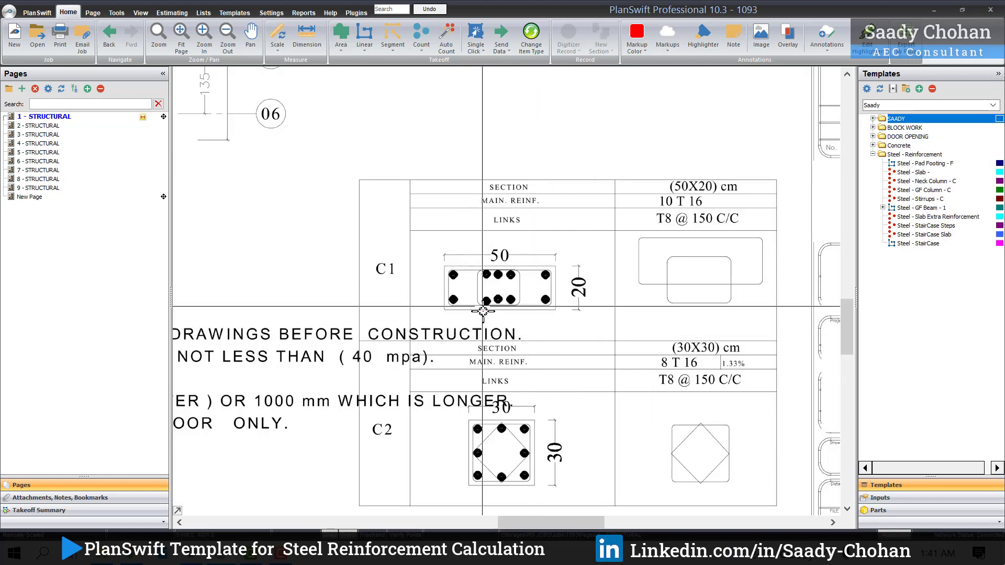
{"action": "double_click", "coordinate": [862, 181]}
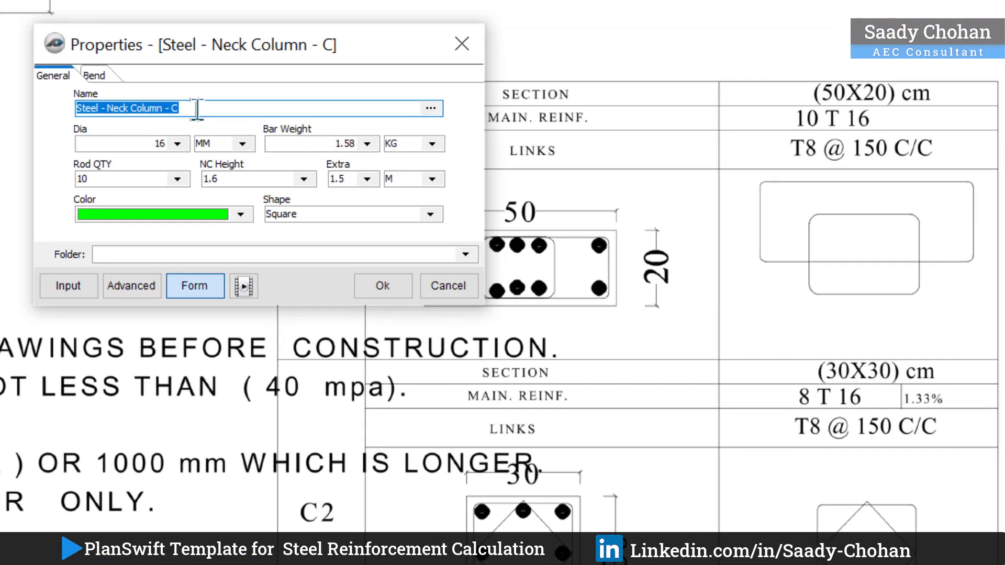
Review the neck column template's name, bar diameter and available bar weight options
{"action": "left_click", "coordinate": [197, 108]}
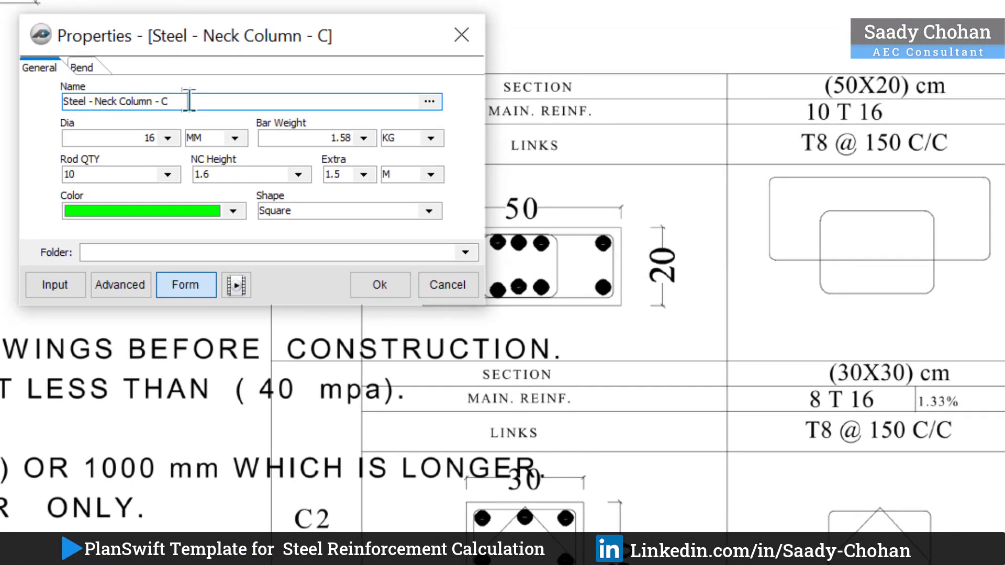
{"action": "left_click", "coordinate": [175, 138]}
{"action": "left_click", "coordinate": [173, 135]}
{"action": "left_click", "coordinate": [164, 139]}
{"action": "left_click", "coordinate": [164, 139]}
{"action": "left_click", "coordinate": [362, 137]}
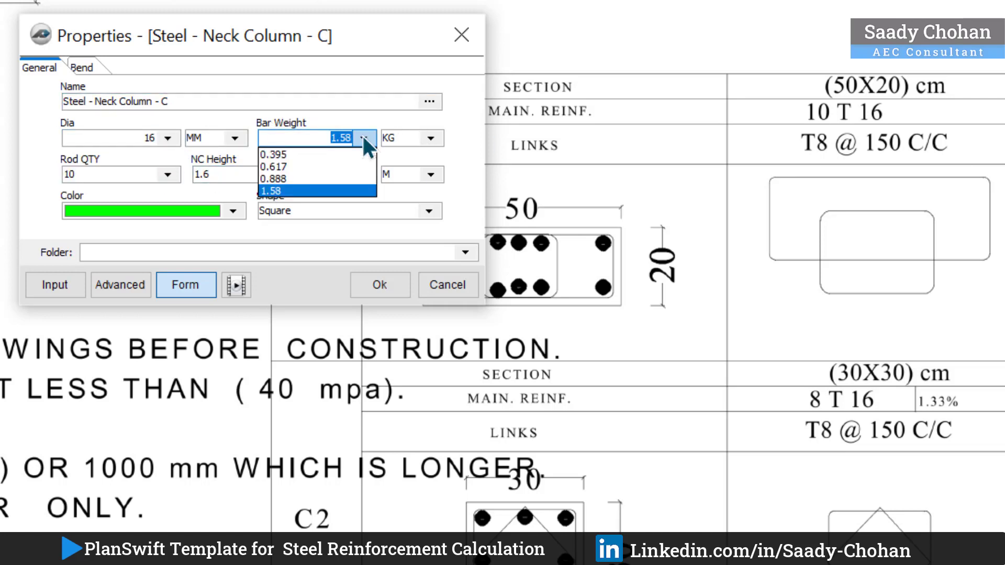
{"action": "left_click", "coordinate": [364, 138]}
Examine the neck column's rod quantity, NC height and extra length options, plus its vertical and horizontal bend settings, against the column schedule
{"action": "left_click", "coordinate": [160, 174]}
{"action": "left_click", "coordinate": [160, 174]}
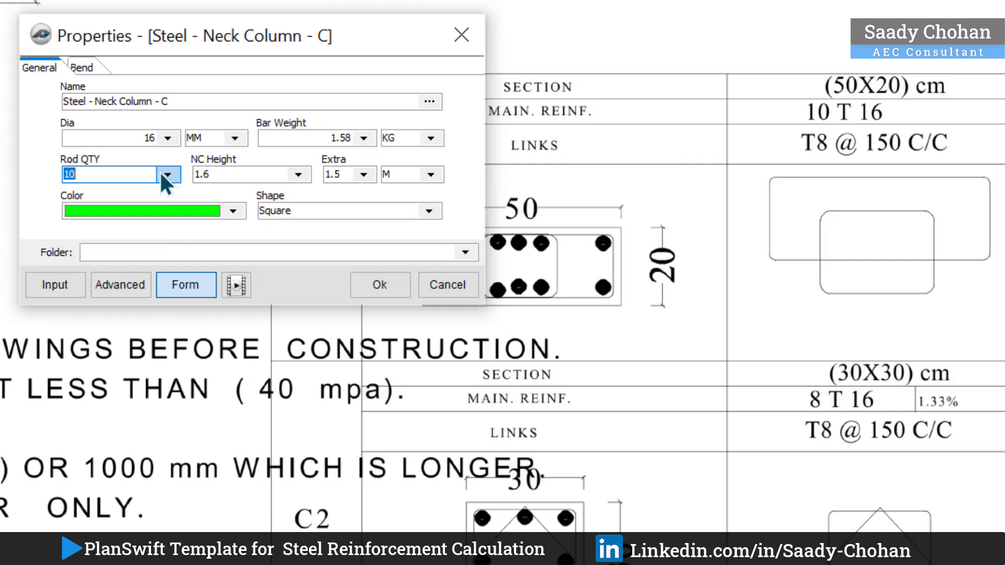
{"action": "left_click_drag", "start_coordinate": [369, 35], "coordinate": [272, 28]}
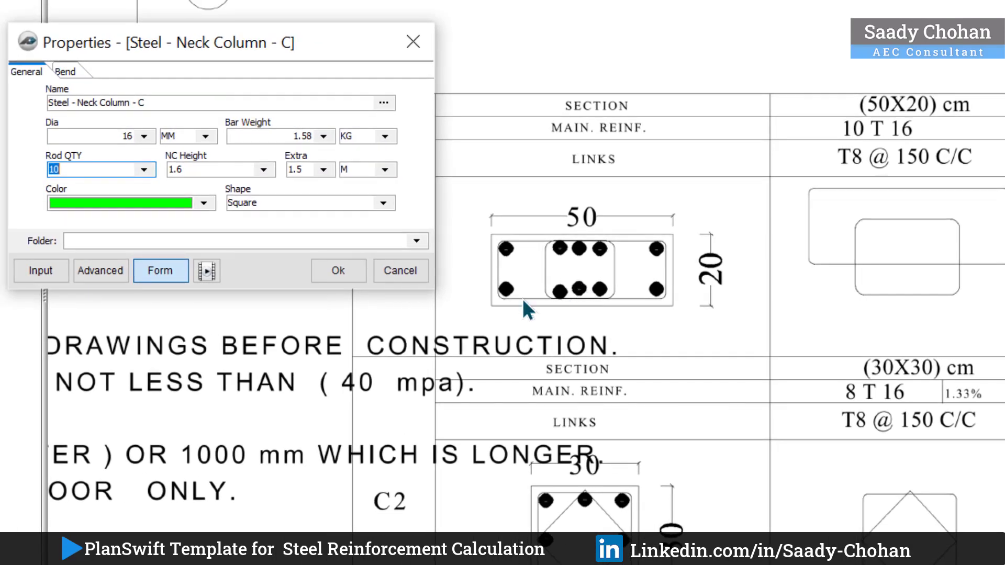
{"action": "left_click", "coordinate": [144, 170]}
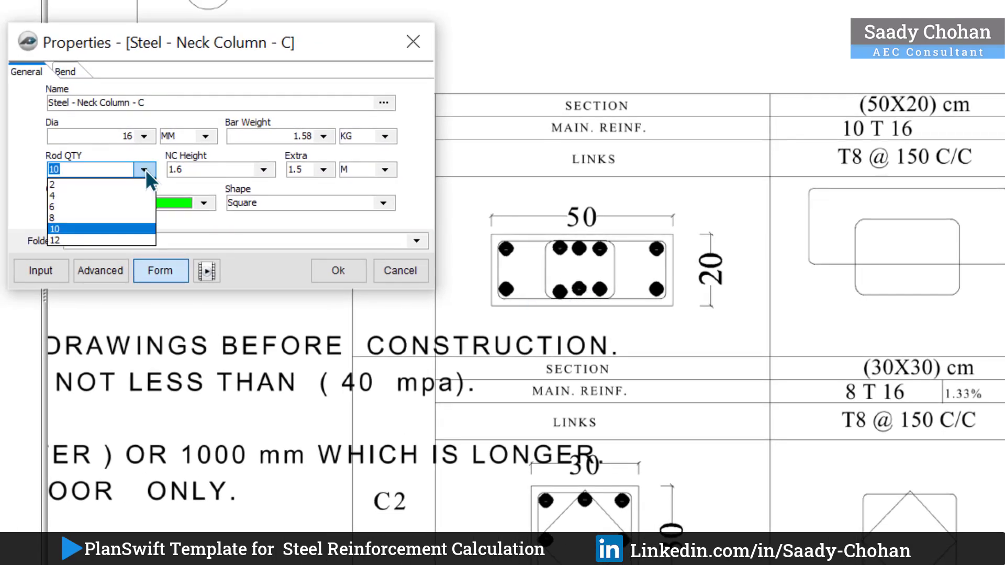
{"action": "left_click", "coordinate": [144, 169]}
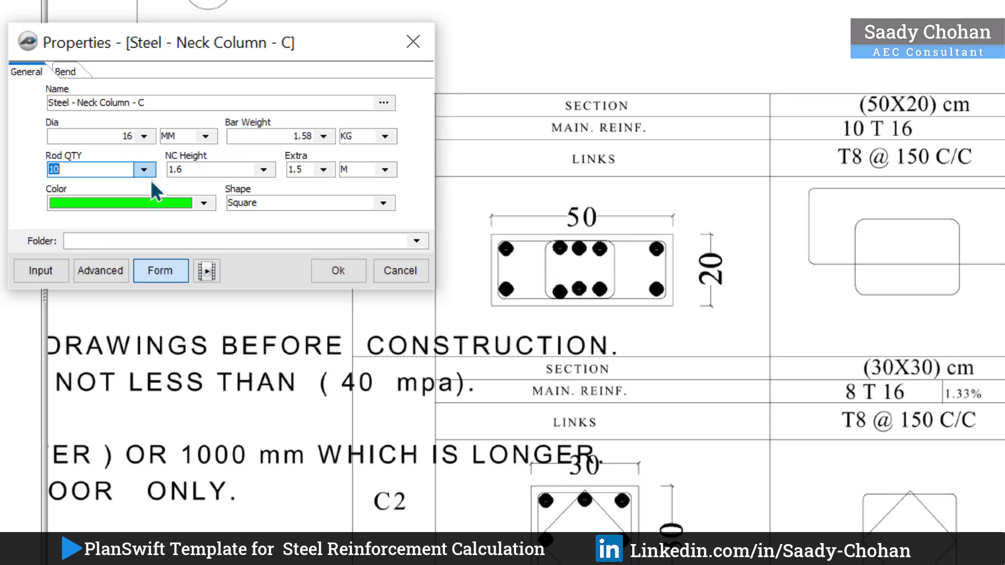
{"action": "left_click", "coordinate": [263, 173]}
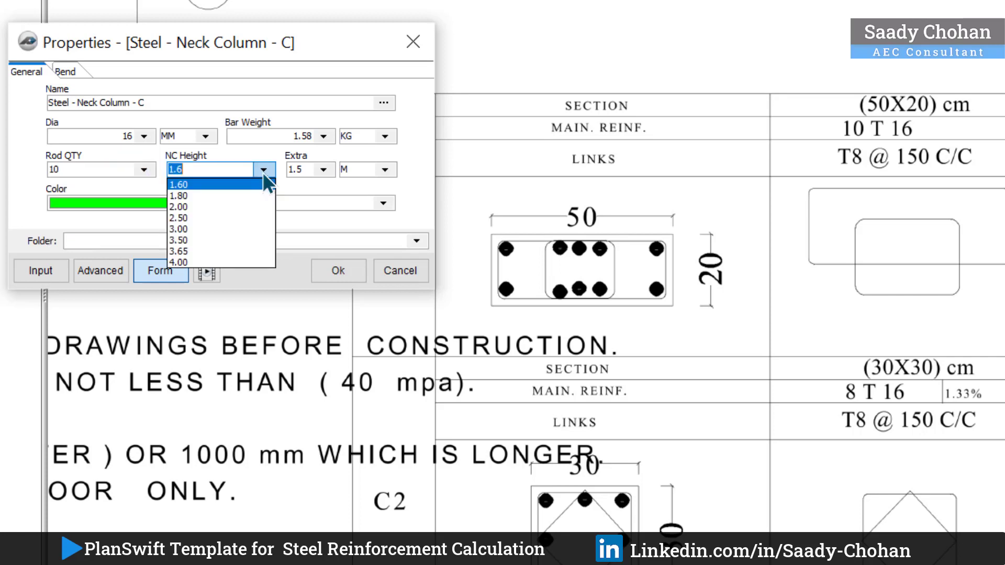
{"action": "left_click", "coordinate": [263, 171]}
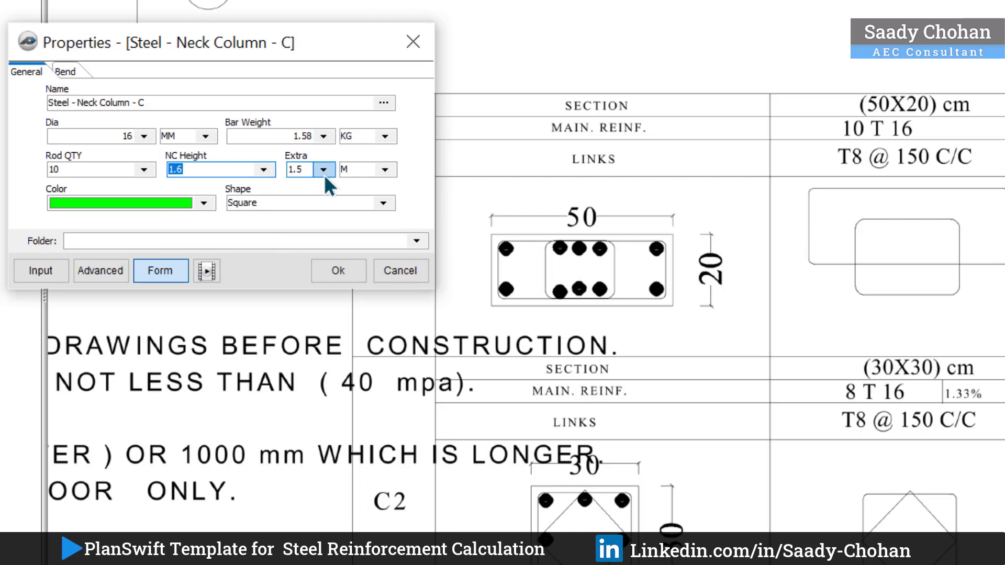
{"action": "key", "text": "Tab"}
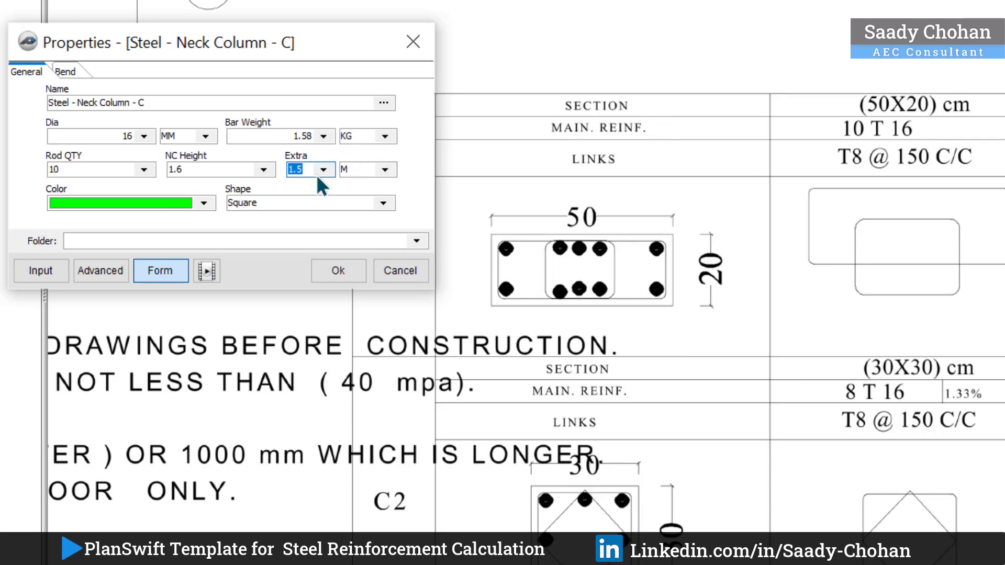
{"action": "left_click", "coordinate": [73, 68]}
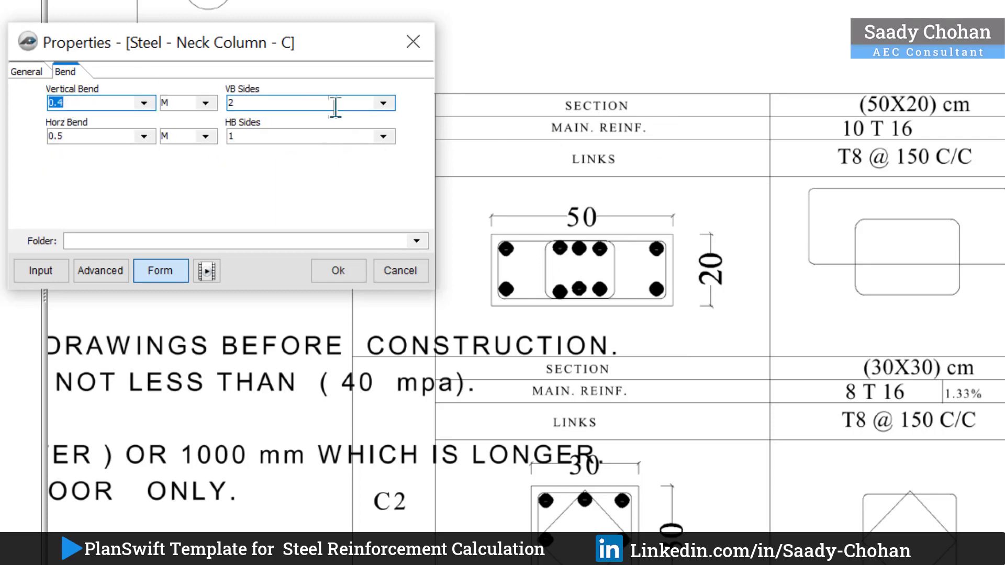
{"action": "left_click", "coordinate": [23, 72]}
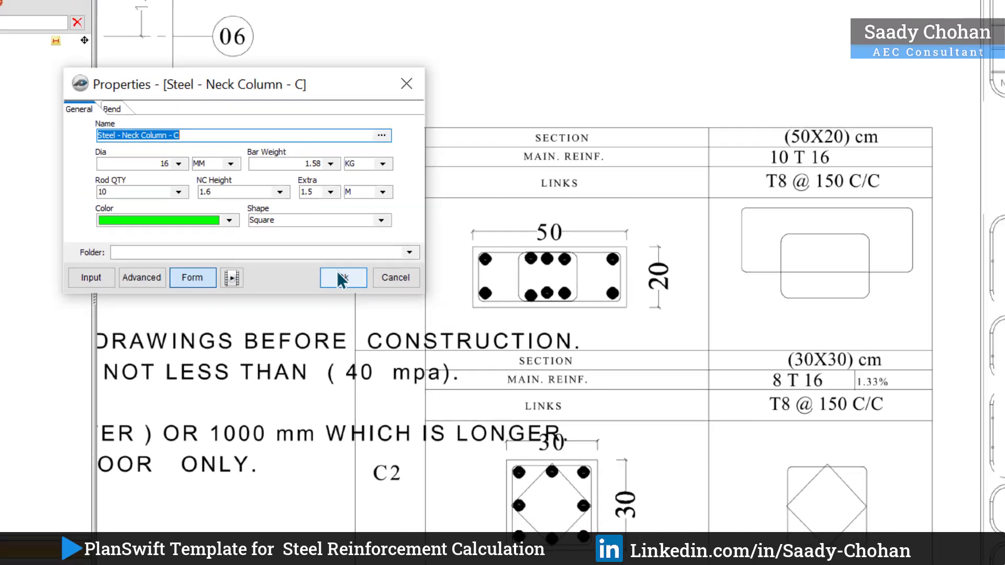
Accept the neck column properties, mark every C1 column on the ground floor columns plan, end the count and open the estimating view
{"action": "left_click", "coordinate": [342, 278]}
{"action": "scroll", "coordinate": [568, 293], "scroll_direction": "down", "scroll_amount": 5}
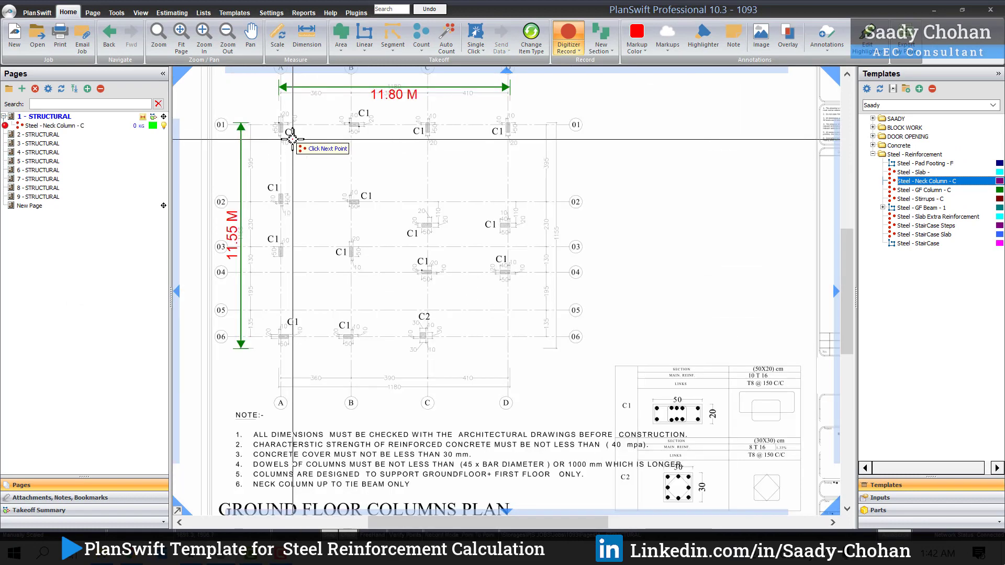
{"action": "left_click", "coordinate": [278, 127]}
{"action": "left_click", "coordinate": [356, 128]}
{"action": "left_click", "coordinate": [428, 128]}
{"action": "left_click", "coordinate": [502, 131]}
{"action": "left_click", "coordinate": [507, 229]}
{"action": "left_click", "coordinate": [511, 275]}
{"action": "left_click", "coordinate": [426, 271]}
{"action": "left_click", "coordinate": [428, 225]}
{"action": "left_click", "coordinate": [350, 202]}
{"action": "left_click", "coordinate": [353, 258]}
{"action": "left_click", "coordinate": [348, 327]}
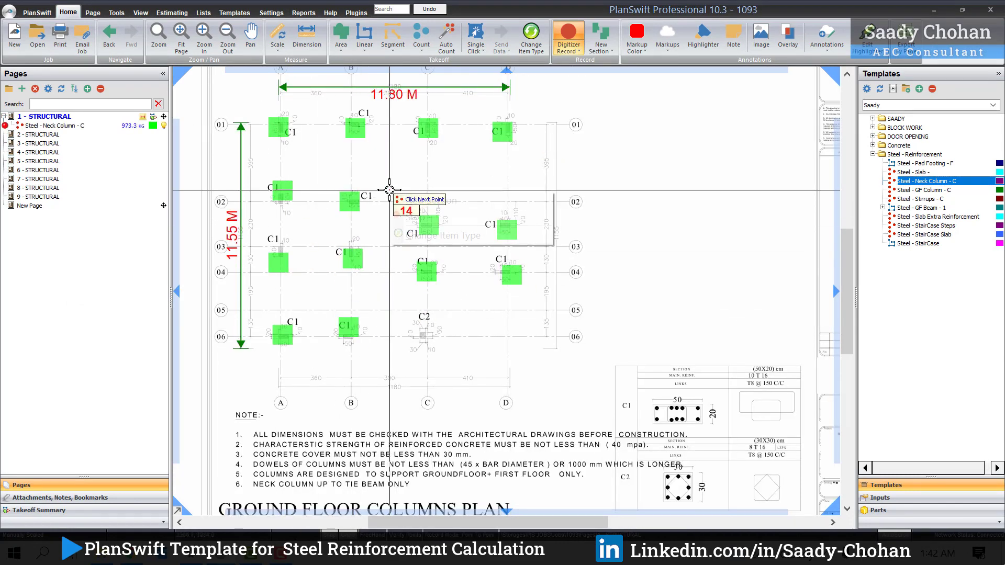
{"action": "left_click", "coordinate": [413, 217]}
{"action": "left_click", "coordinate": [180, 15]}
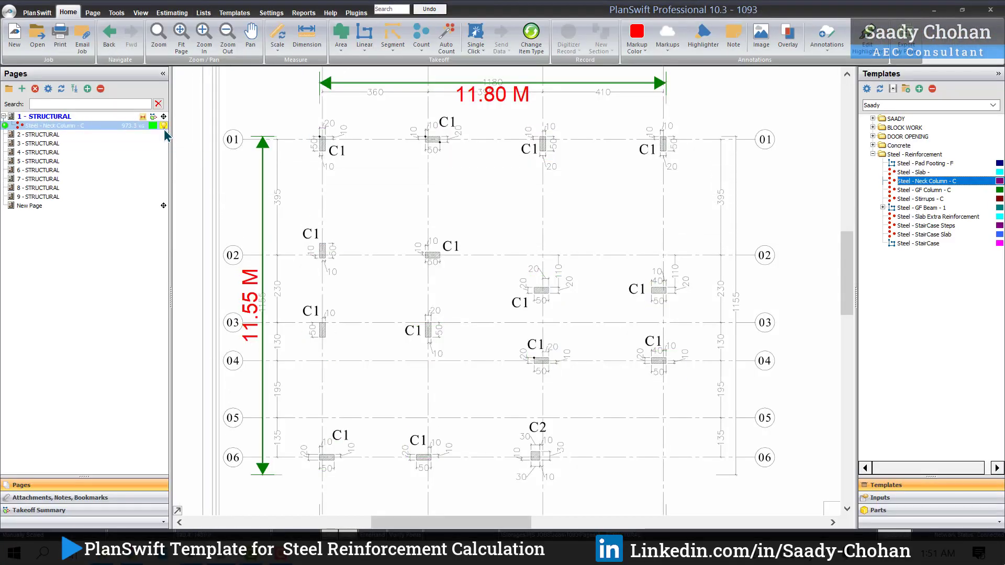
Create a new template tab named TEST with Local storage
{"action": "left_click", "coordinate": [236, 11]}
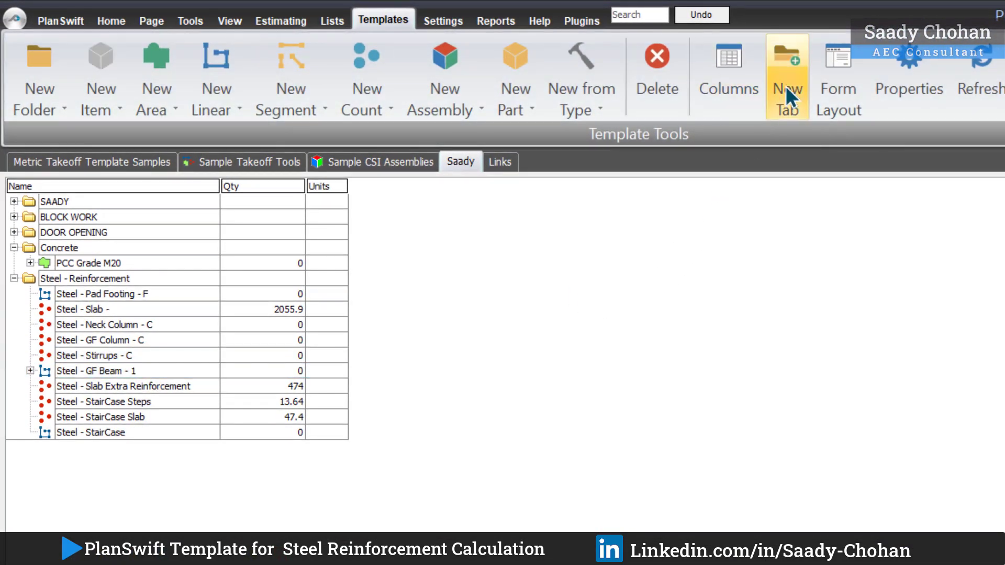
{"action": "left_click", "coordinate": [787, 90]}
{"action": "type", "text": "TEST"}
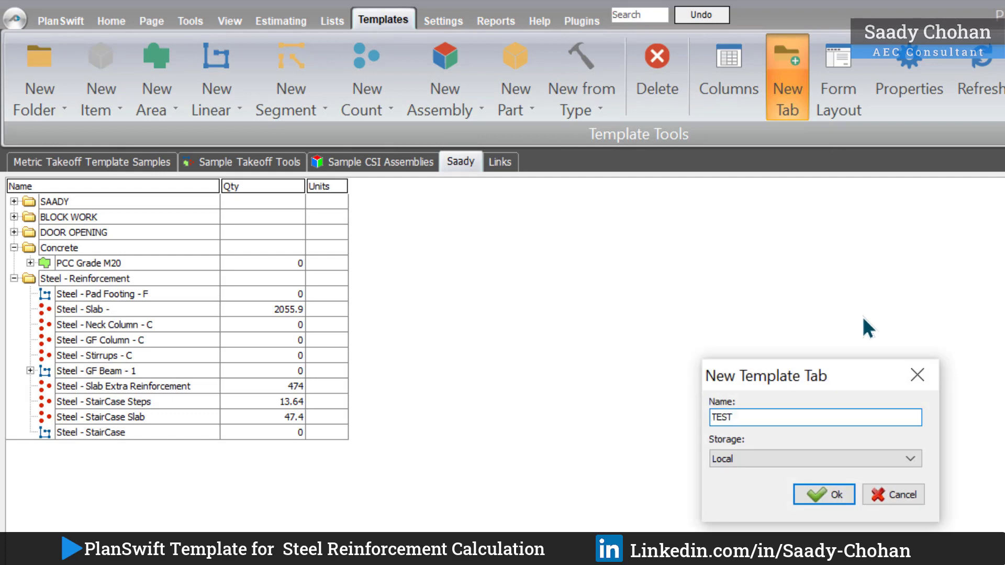
{"action": "left_click", "coordinate": [825, 496]}
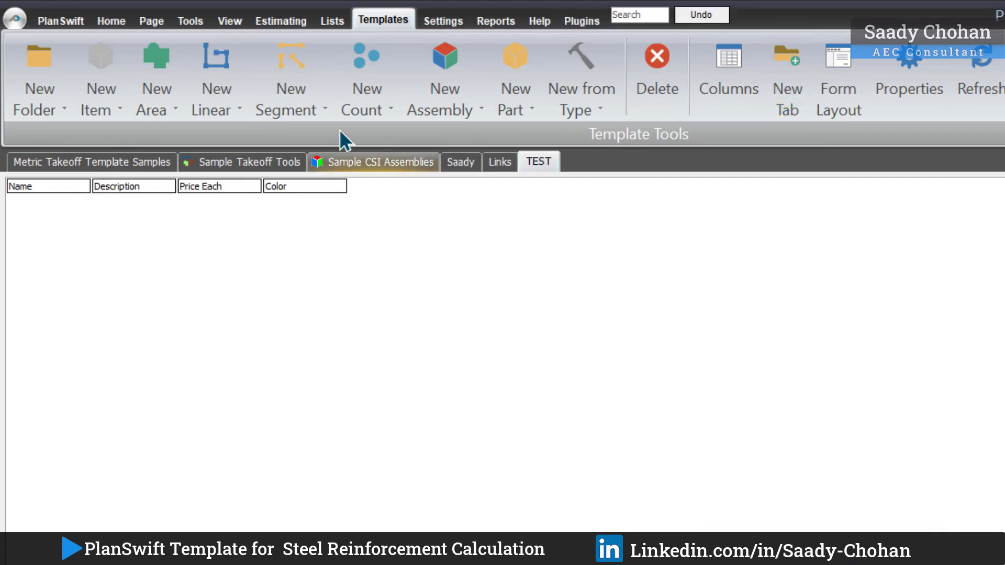
Add a count template named STEEL - Column to the TEST tab and widen the Name column to fit it
{"action": "left_click", "coordinate": [372, 65]}
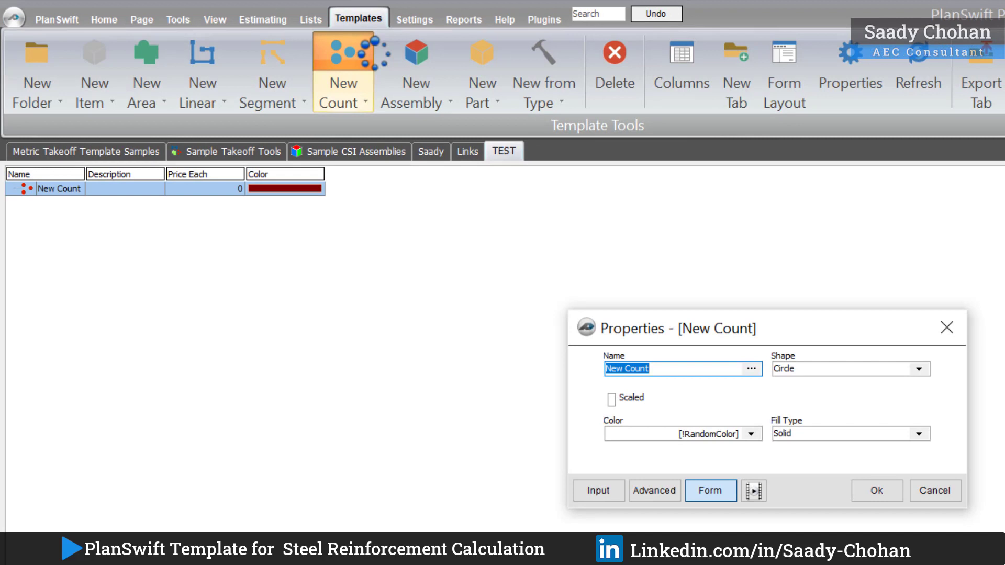
{"action": "type", "text": "STEEL - Column"}
{"action": "left_click", "coordinate": [876, 491]}
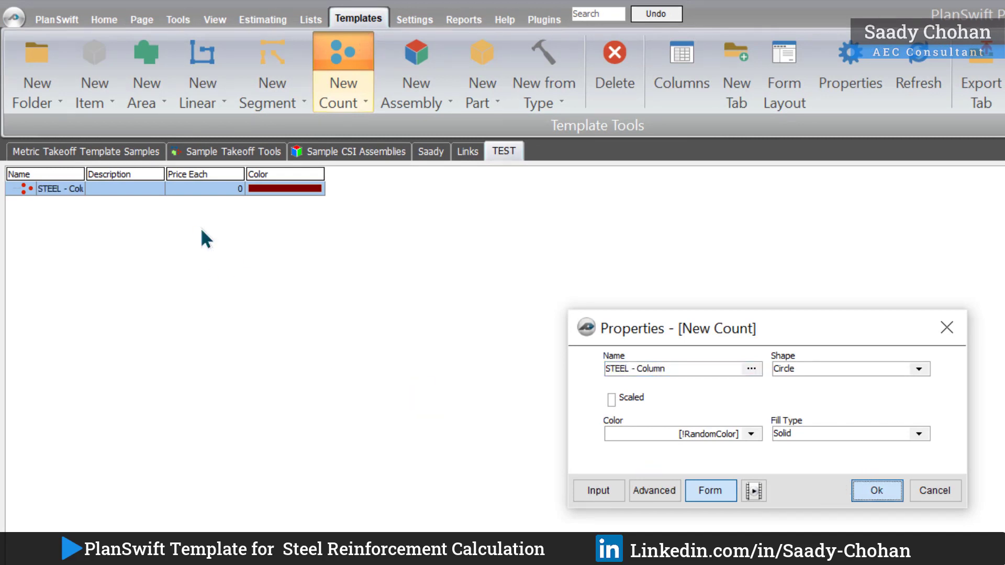
{"action": "left_click_drag", "start_coordinate": [86, 176], "coordinate": [156, 175]}
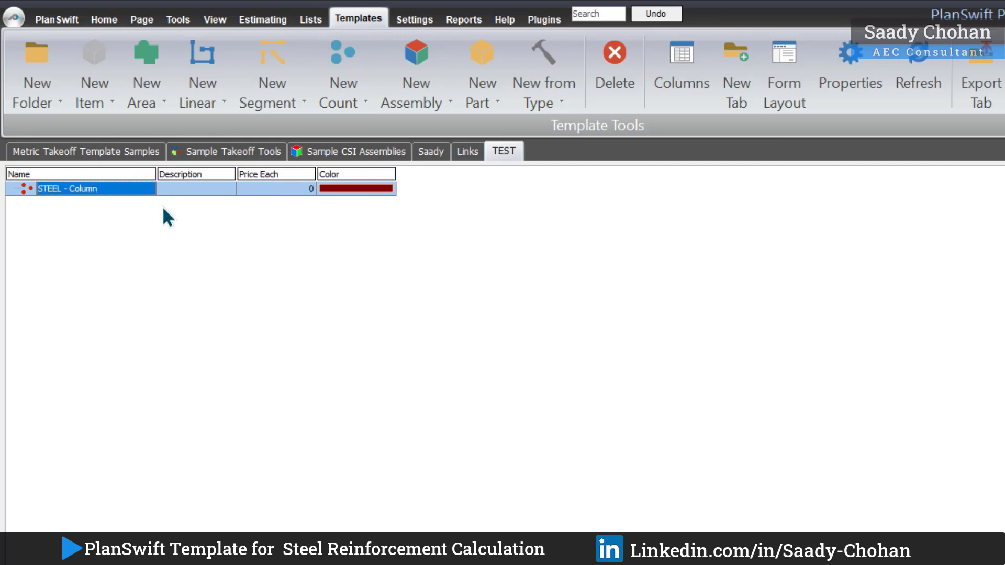
In the STEEL - Column template's advanced properties, add a number property named Bar Weight to the Estimating group
{"action": "right_click", "coordinate": [101, 189]}
{"action": "left_click", "coordinate": [126, 200]}
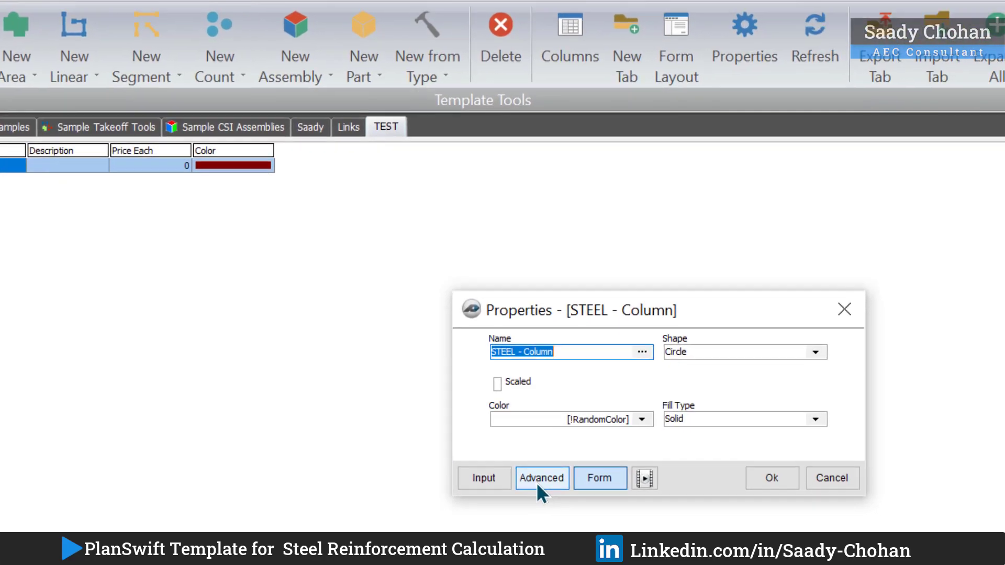
{"action": "left_click", "coordinate": [657, 487]}
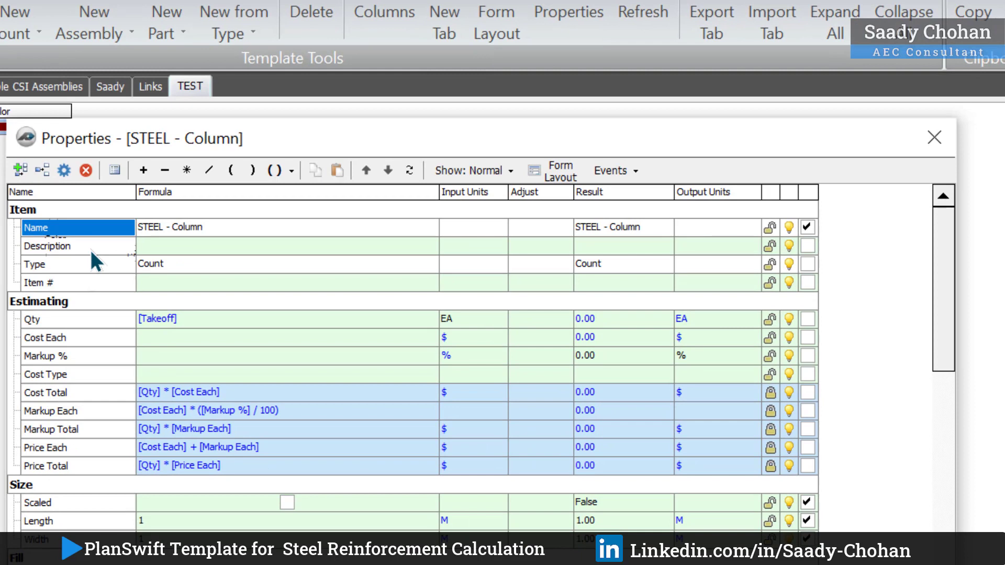
{"action": "left_click", "coordinate": [21, 174]}
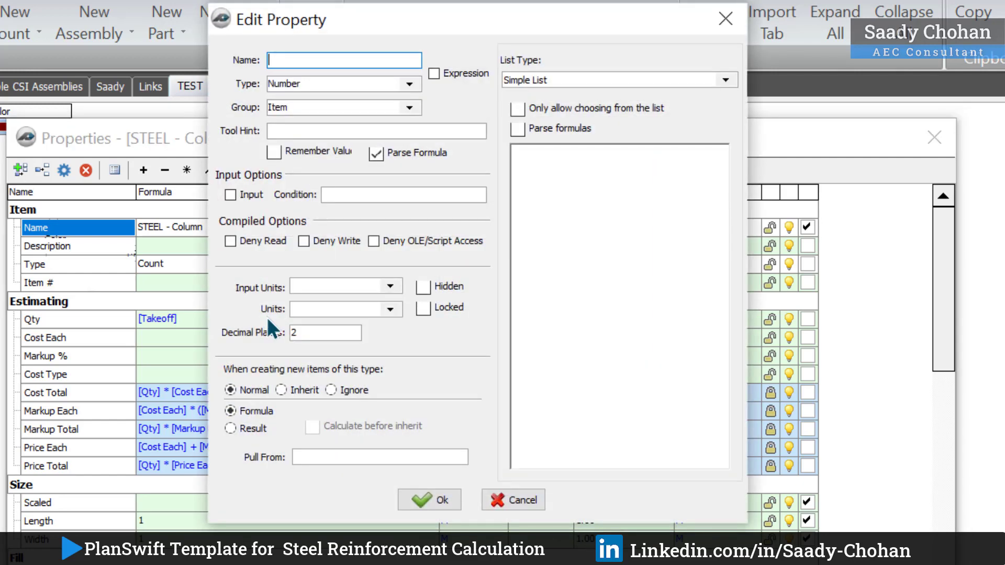
{"action": "type", "text": "Bar Weight"}
{"action": "left_click", "coordinate": [413, 108]}
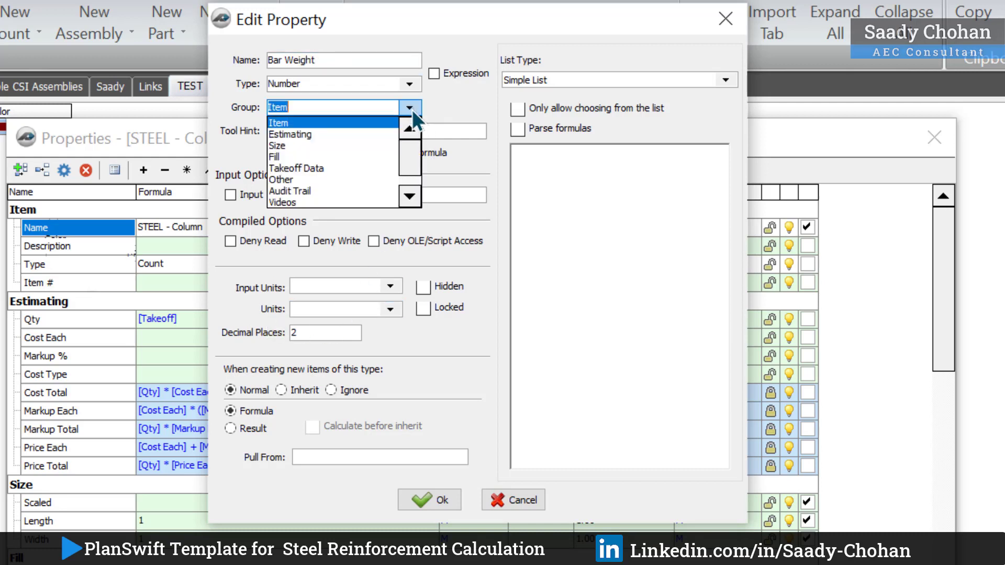
{"action": "left_click", "coordinate": [375, 135]}
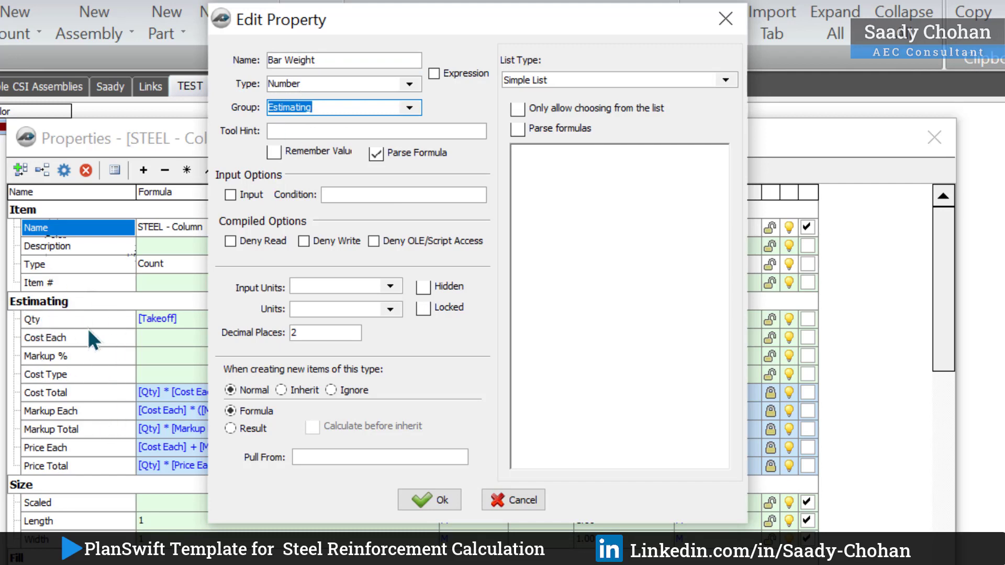
{"action": "left_click", "coordinate": [431, 500]}
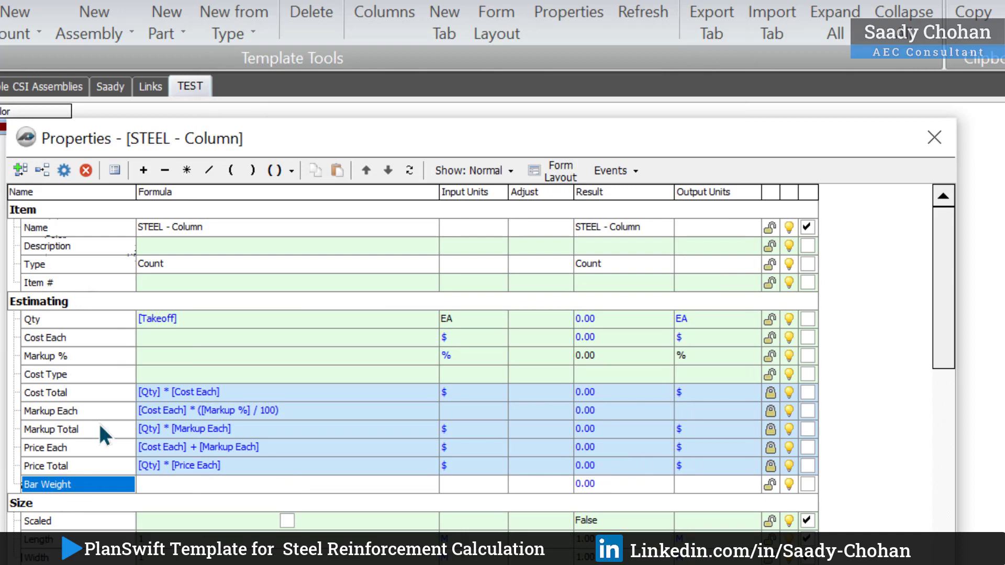
Add two more number properties, Rod Qty and NC Height, to the STEEL - Column template's Estimating group
{"action": "left_click", "coordinate": [43, 169]}
{"action": "type", "text": "R"}
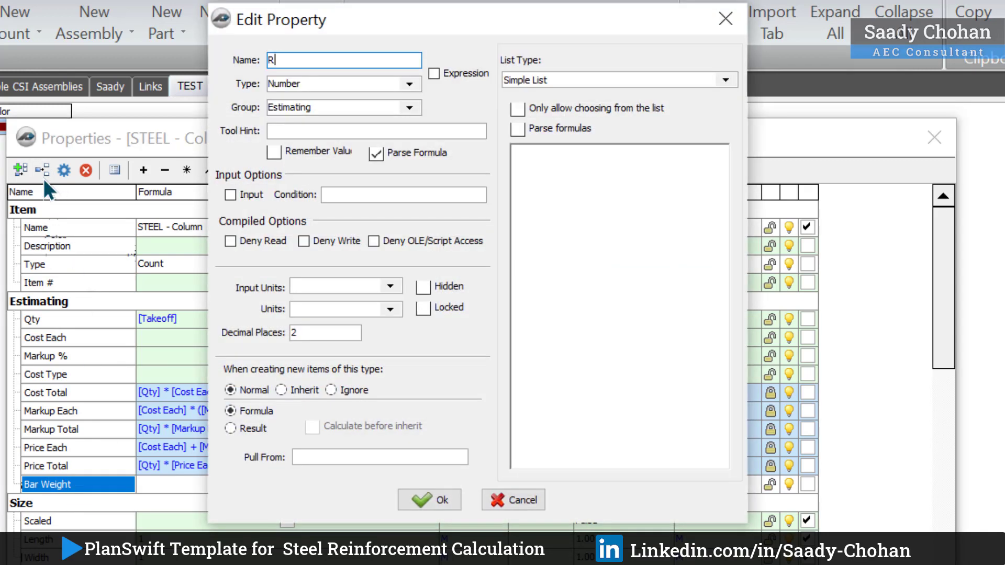
{"action": "type", "text": "od Qty"}
{"action": "left_click", "coordinate": [426, 499]}
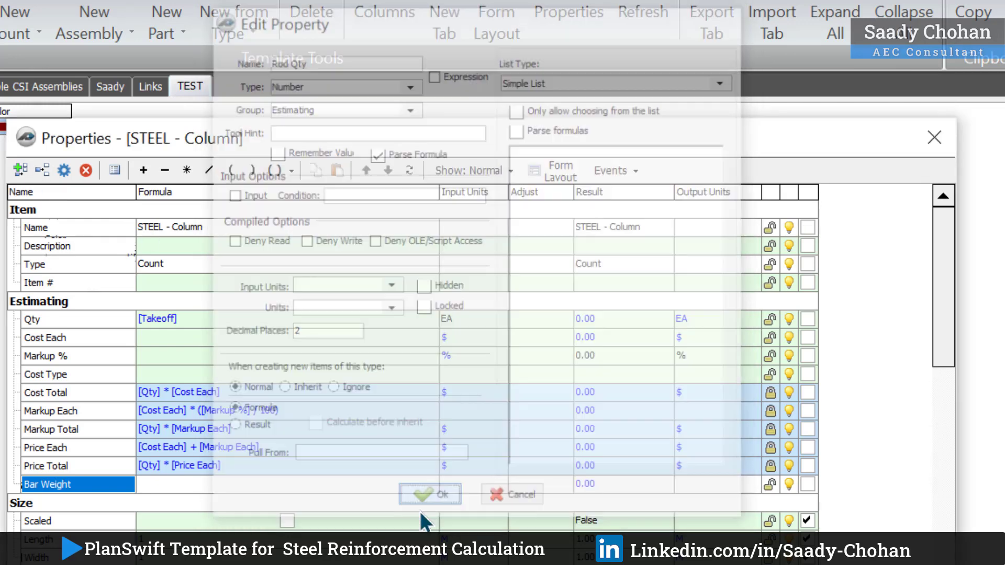
{"action": "left_click", "coordinate": [23, 172]}
{"action": "type", "text": "NC Height"}
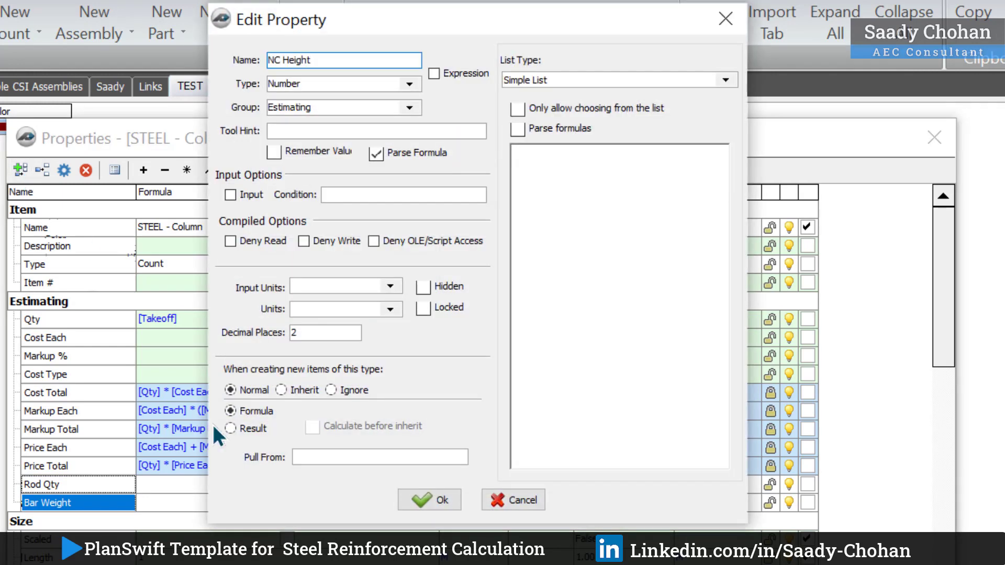
{"action": "left_click", "coordinate": [419, 500]}
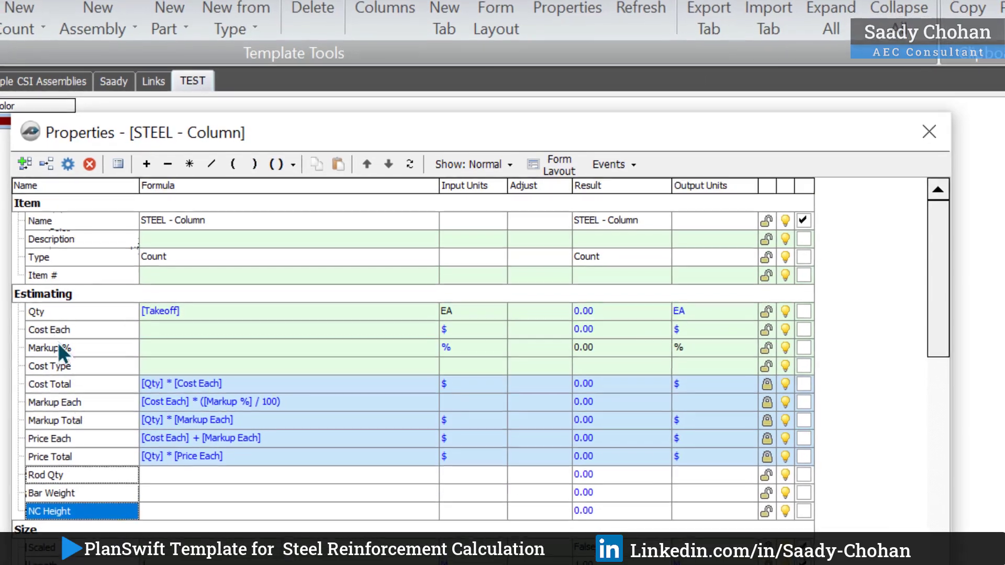
Add two number properties named Extra and Horz Bend to the STEEL - Column template's Estimating group
{"action": "left_click", "coordinate": [24, 164]}
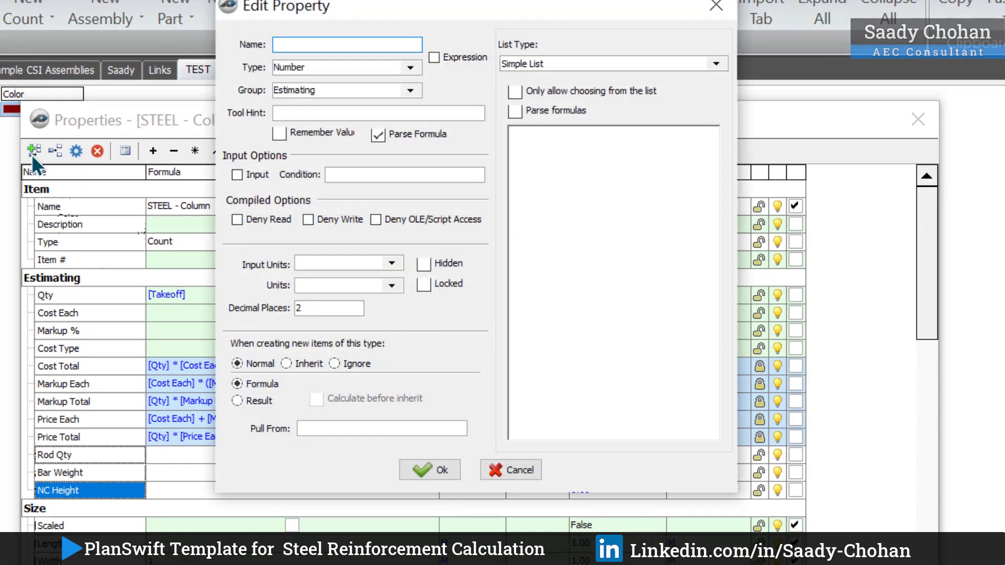
{"action": "type", "text": "Extra"}
{"action": "left_click", "coordinate": [427, 469]}
{"action": "left_click", "coordinate": [35, 150]}
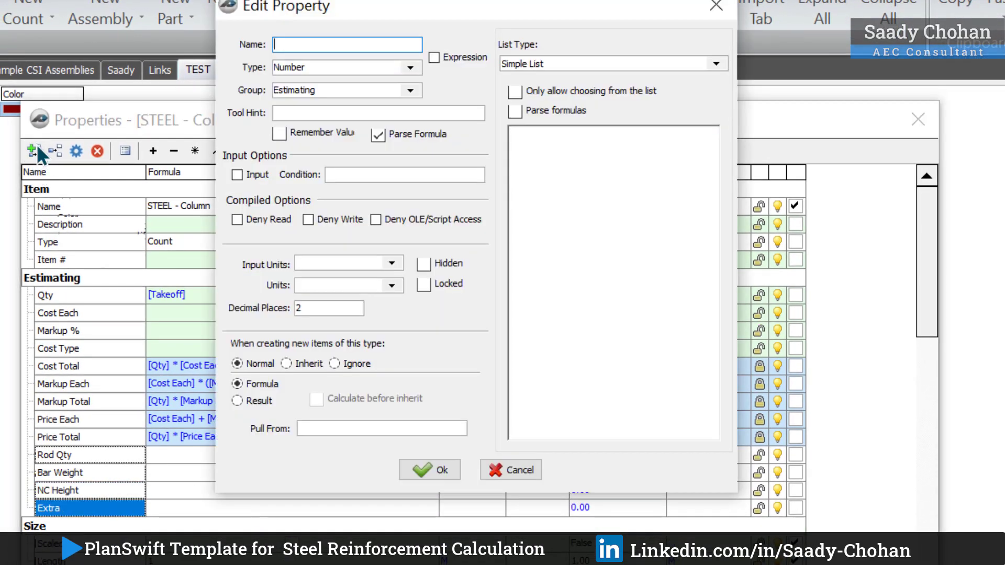
{"action": "type", "text": "Horz Bend"}
{"action": "left_click", "coordinate": [431, 471]}
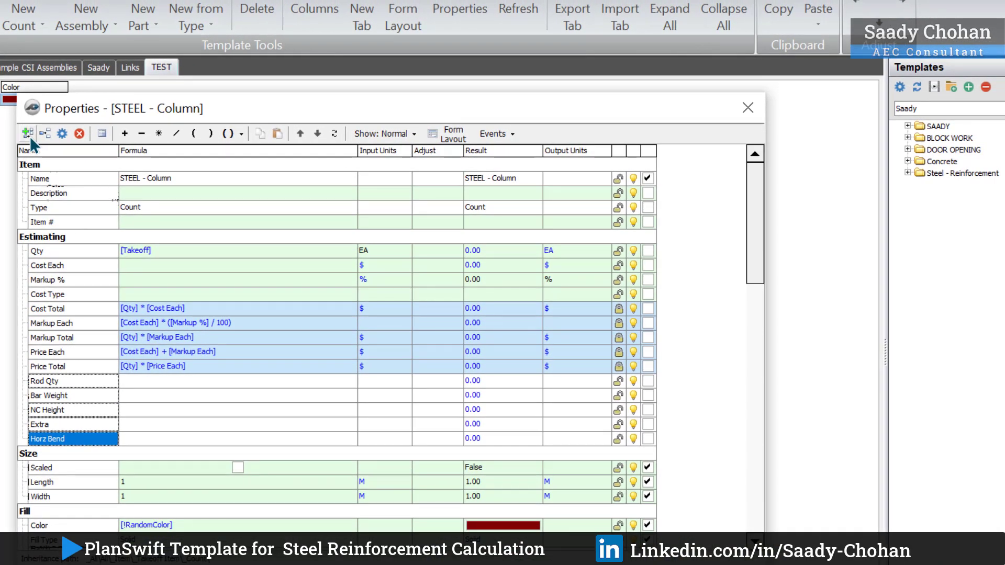
Add two more number properties, HB Sides and Vertical Bends, to the Estimating group
{"action": "left_click", "coordinate": [30, 136]}
{"action": "type", "text": "HB S"}
{"action": "type", "text": "ides"}
{"action": "left_click", "coordinate": [328, 396]}
{"action": "left_click", "coordinate": [29, 134]}
{"action": "type", "text": "Vertical Bends"}
{"action": "left_click", "coordinate": [345, 393]}
Add the number properties VB Sides and Sum of Bends to the Estimating group
{"action": "left_click", "coordinate": [27, 134]}
{"action": "type", "text": "VB Sides"}
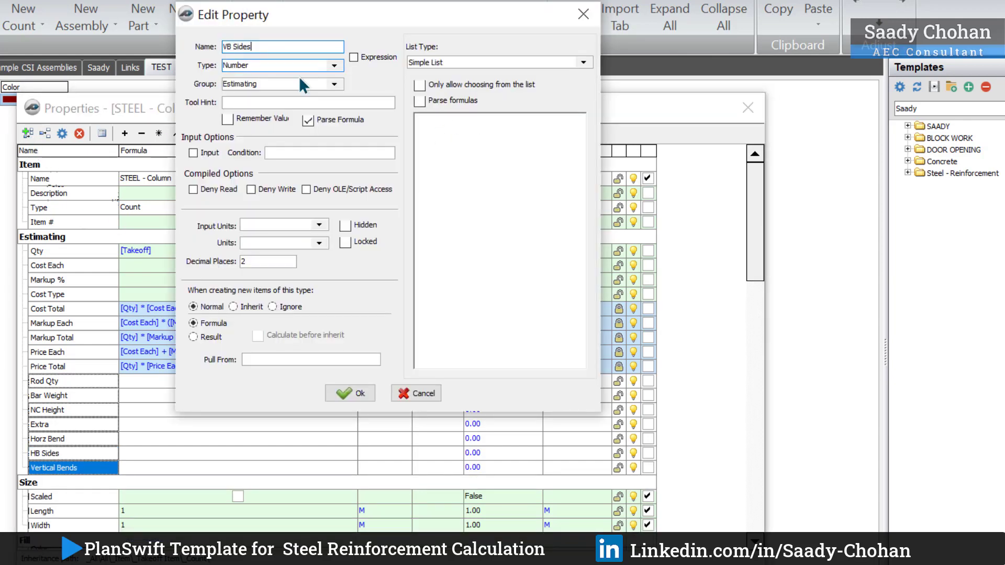
{"action": "left_click", "coordinate": [350, 393]}
{"action": "left_click", "coordinate": [28, 134]}
{"action": "type", "text": "Sum of Bends"}
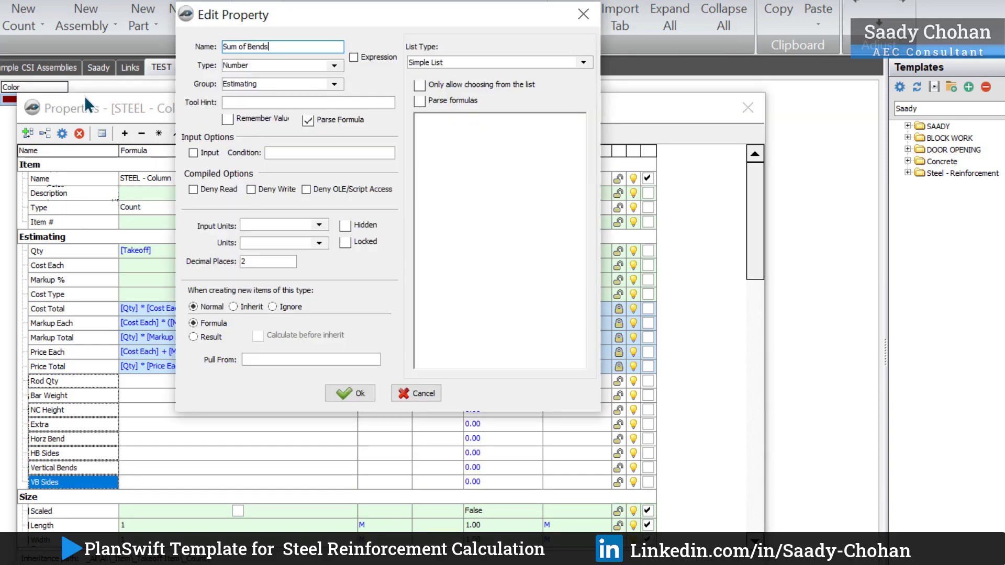
{"action": "left_click", "coordinate": [355, 395]}
Move the Bar Weight property up the Estimating group so it sits directly below Qty
{"action": "left_click", "coordinate": [84, 381]}
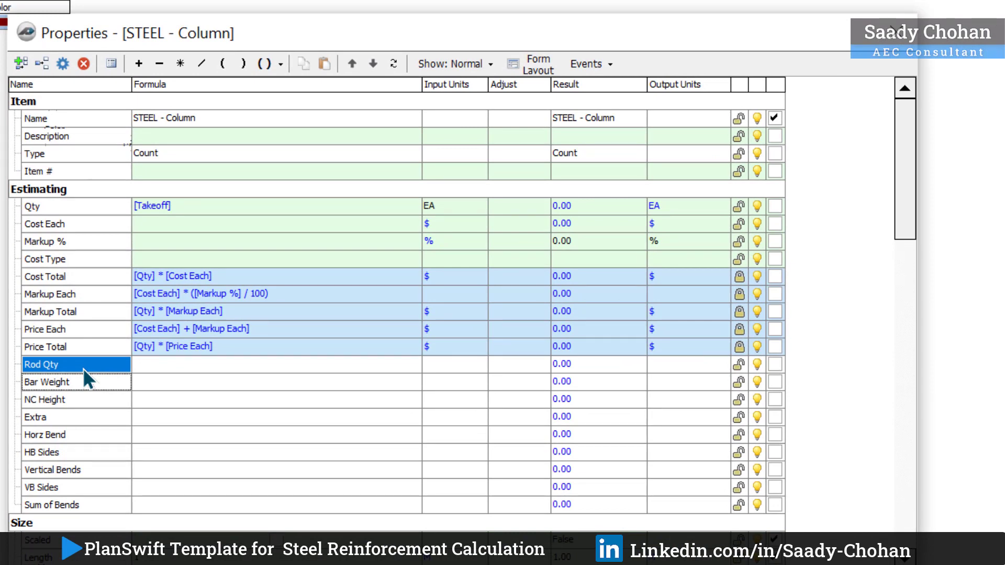
{"action": "left_click", "coordinate": [63, 385]}
{"action": "left_click", "coordinate": [351, 65]}
{"action": "left_click", "coordinate": [352, 65]}
{"action": "left_click", "coordinate": [351, 66]}
{"action": "left_click", "coordinate": [351, 65]}
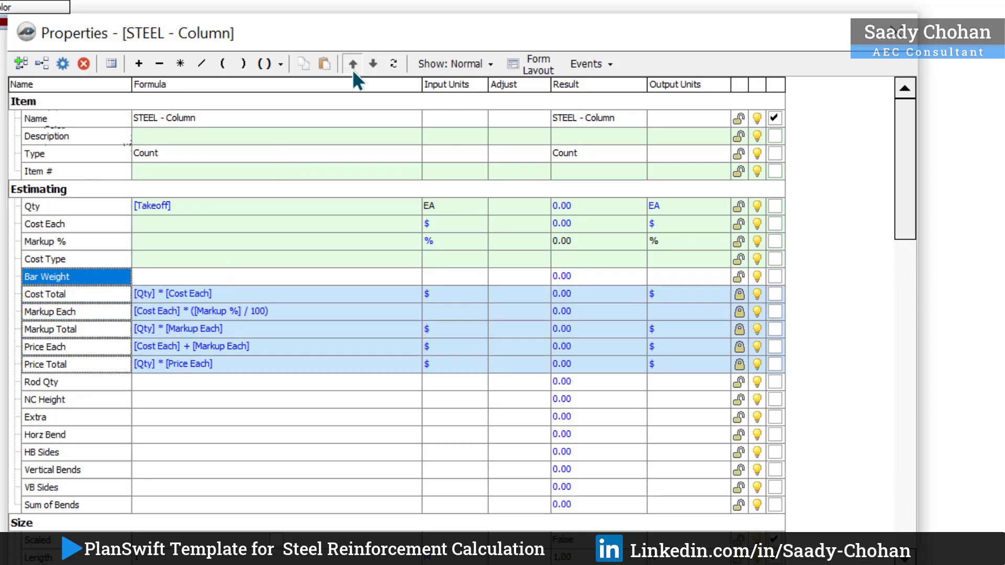
{"action": "left_click", "coordinate": [352, 66]}
{"action": "left_click", "coordinate": [352, 65]}
{"action": "left_click", "coordinate": [352, 66]}
Move Rod Qty and the remaining custom properties through Sum of Bends up, in order, between Bar Weight and Cost Each
{"action": "left_click", "coordinate": [62, 382]}
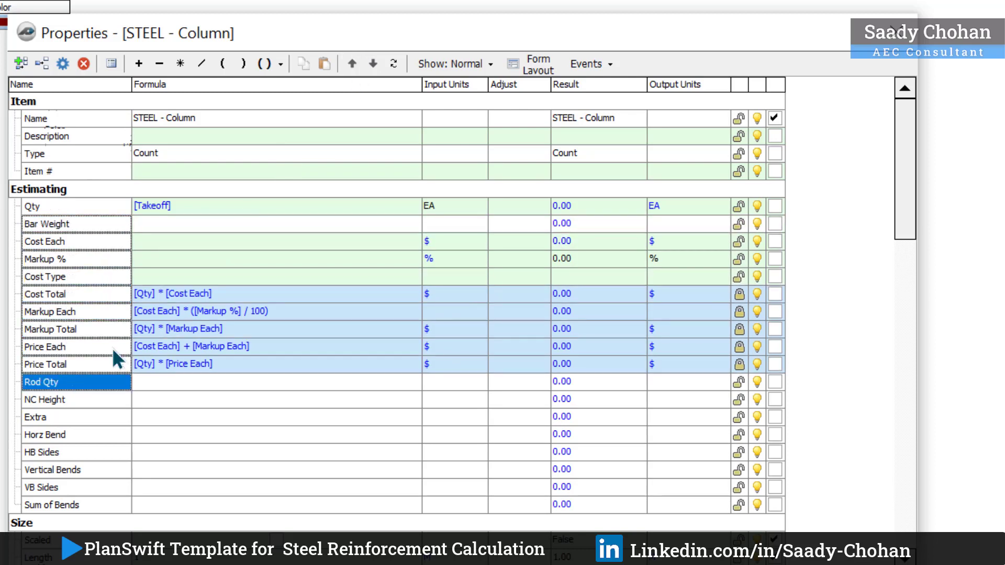
{"action": "left_click", "coordinate": [352, 64]}
{"action": "left_click", "coordinate": [352, 64]}
{"action": "left_click", "coordinate": [352, 64]}
{"action": "left_click", "coordinate": [352, 64]}
{"action": "left_click", "coordinate": [351, 64]}
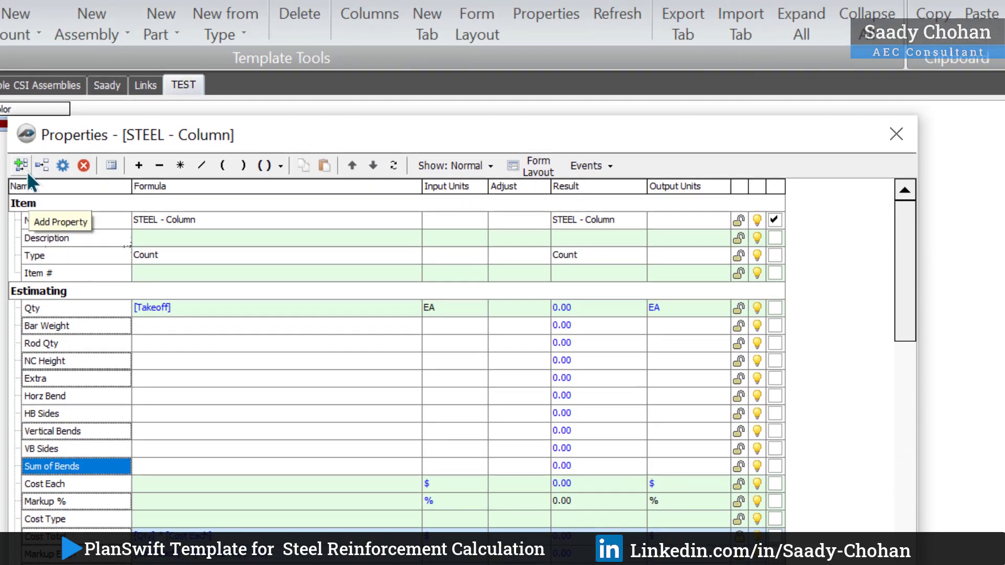
Add a number property named Dia to the Estimating group and move it directly below Qty
{"action": "left_click", "coordinate": [21, 63]}
{"action": "type", "text": "Dia"}
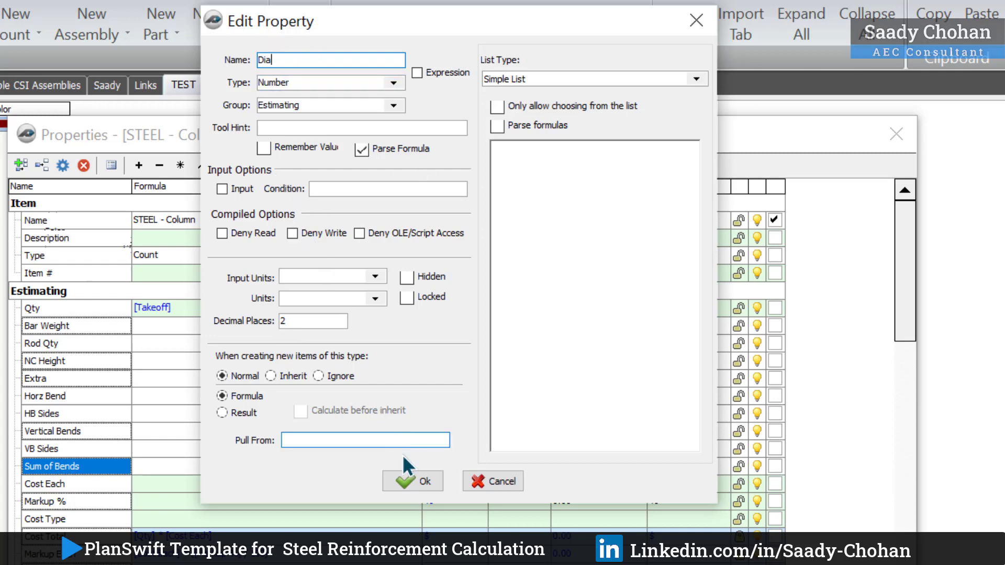
{"action": "left_click", "coordinate": [411, 476]}
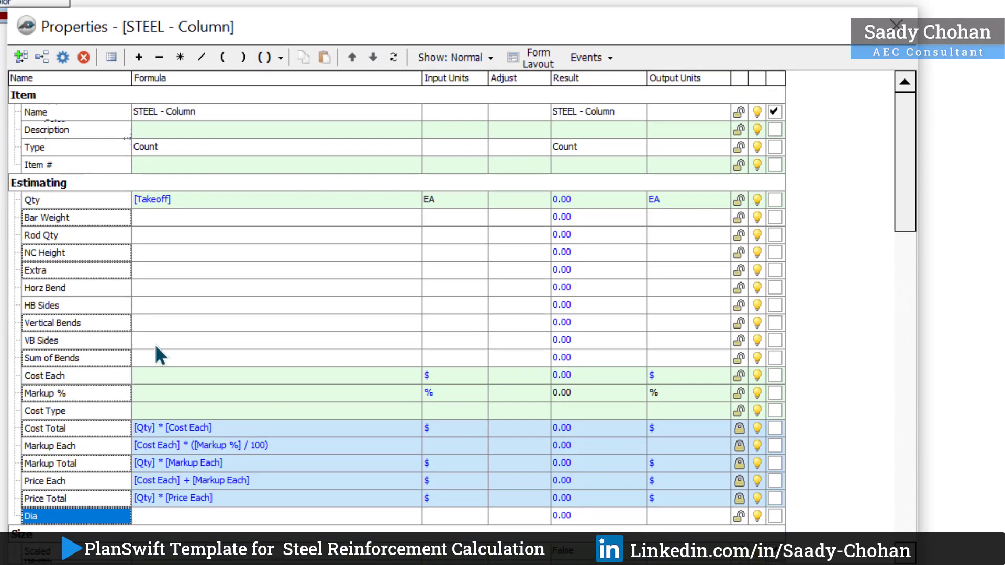
{"action": "left_click", "coordinate": [350, 58]}
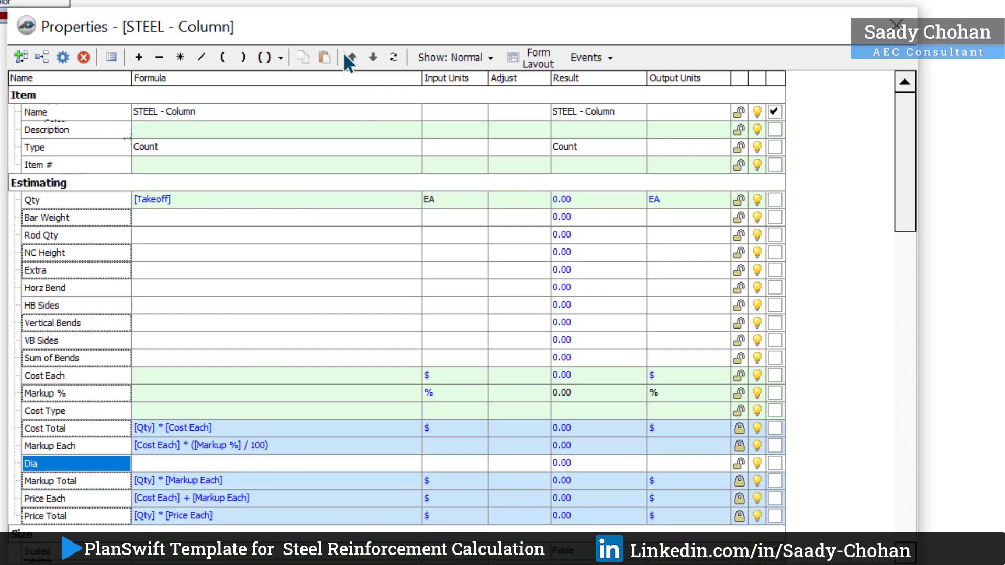
{"action": "left_click", "coordinate": [350, 58]}
{"action": "left_click", "coordinate": [351, 58]}
{"action": "left_click", "coordinate": [351, 57]}
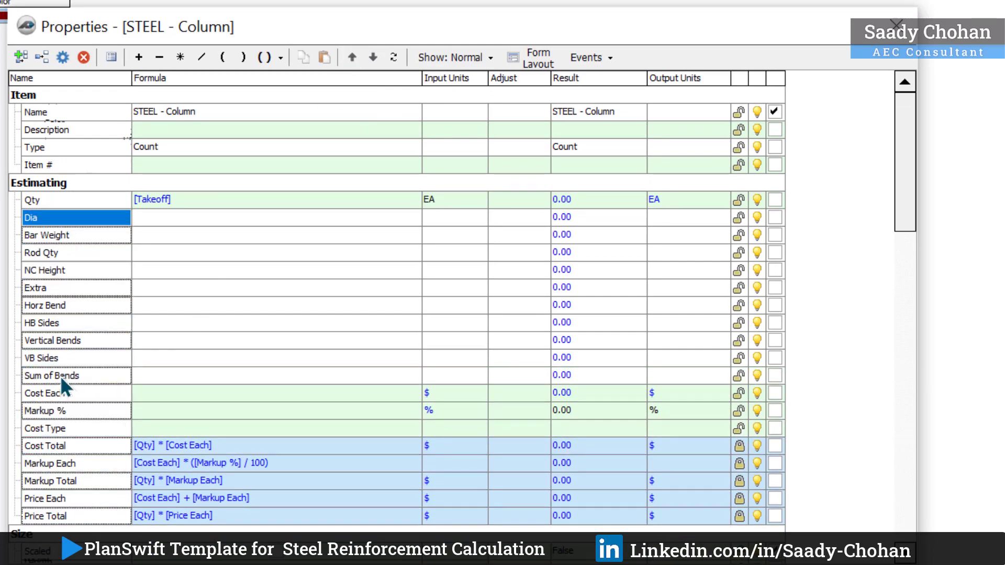
Set the input units to MM for Dia and KG for Bar Weight
{"action": "key", "text": "Tab"}
{"action": "key", "text": "Tab"}
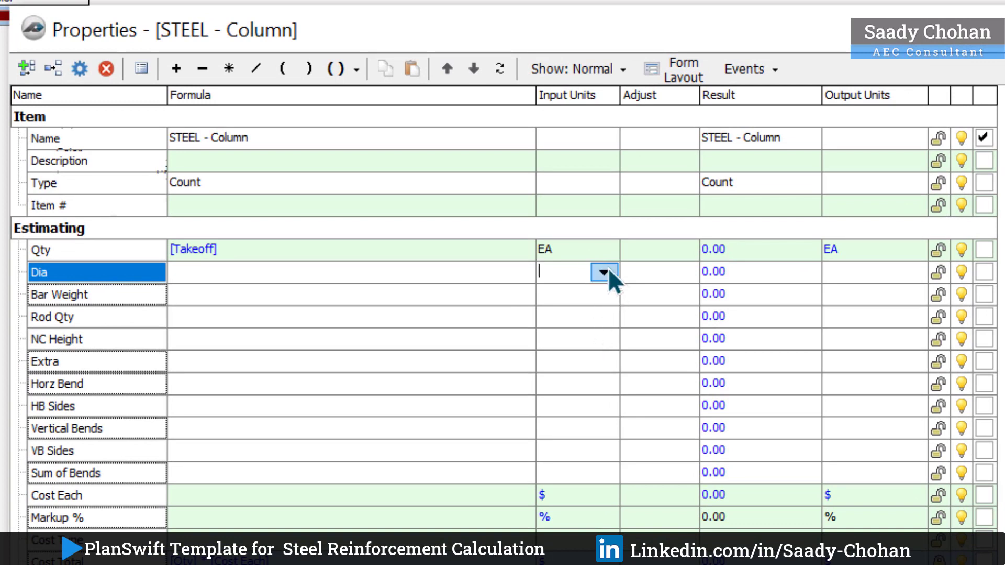
{"action": "left_click", "coordinate": [604, 272]}
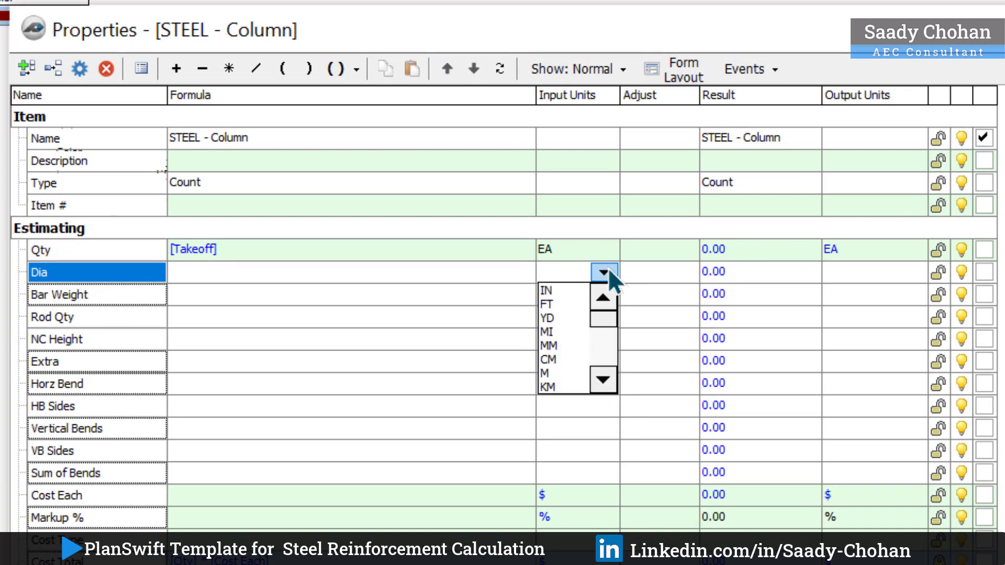
{"action": "left_click", "coordinate": [563, 345]}
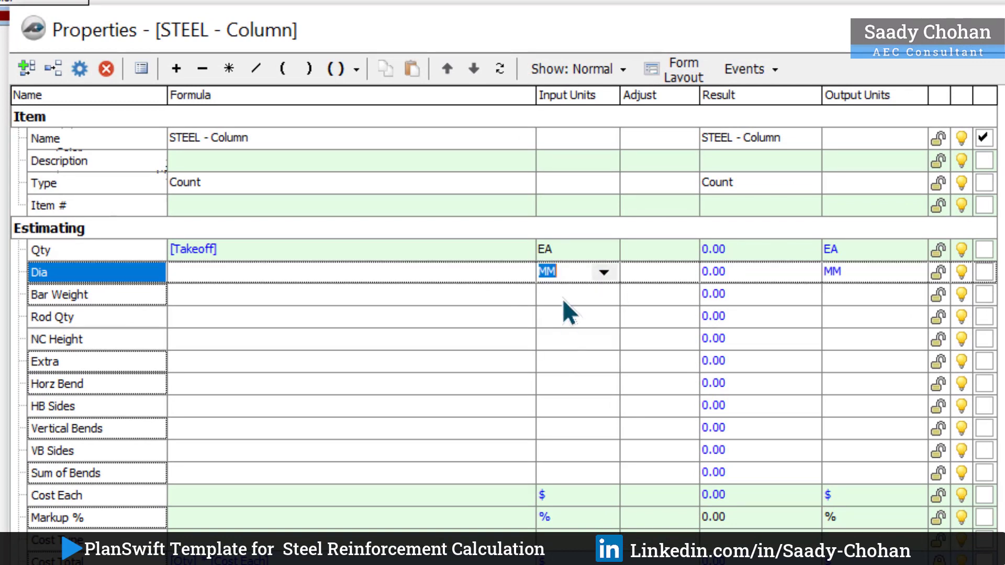
{"action": "left_click", "coordinate": [563, 300]}
{"action": "left_click", "coordinate": [603, 294]}
{"action": "left_click", "coordinate": [572, 322]}
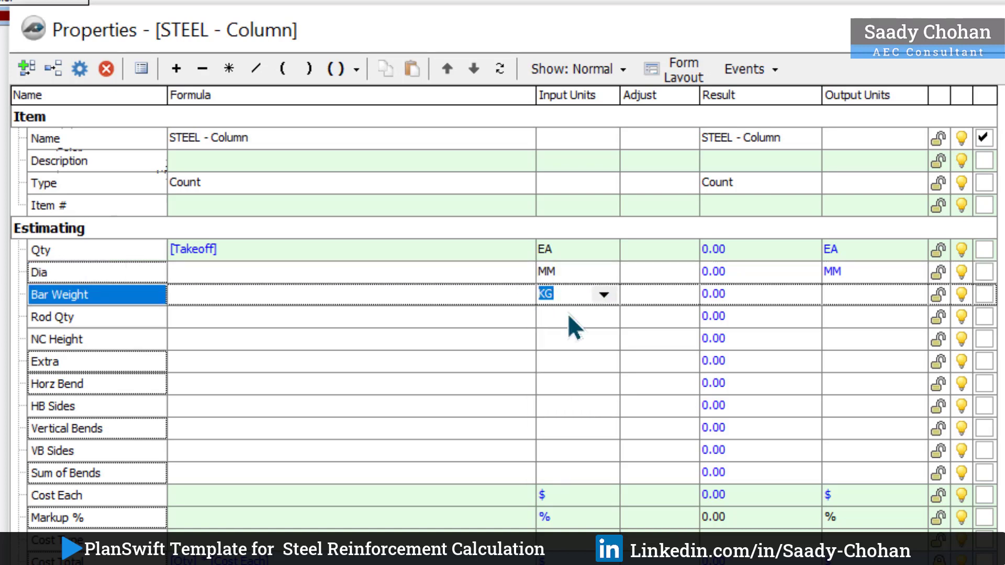
Set input units to EA for Rod Qty, HB Sides and VB Sides, and M for NC Height, Extra, Horz Bend, Vertical Bends and Sum of Bends
{"action": "left_click", "coordinate": [568, 315]}
{"action": "left_click", "coordinate": [603, 338]}
{"action": "type", "text": "m"}
{"action": "key", "text": "Down"}
{"action": "type", "text": "m"}
{"action": "key", "text": "Down"}
{"action": "type", "text": "m"}
{"action": "key", "text": "Down"}
{"action": "type", "text": "ea"}
{"action": "key", "text": "Down"}
{"action": "key", "text": "m"}
{"action": "key", "text": "Down"}
{"action": "key", "text": "e"}
{"action": "key", "text": "a"}
{"action": "key", "text": "Down"}
{"action": "key", "text": "m"}
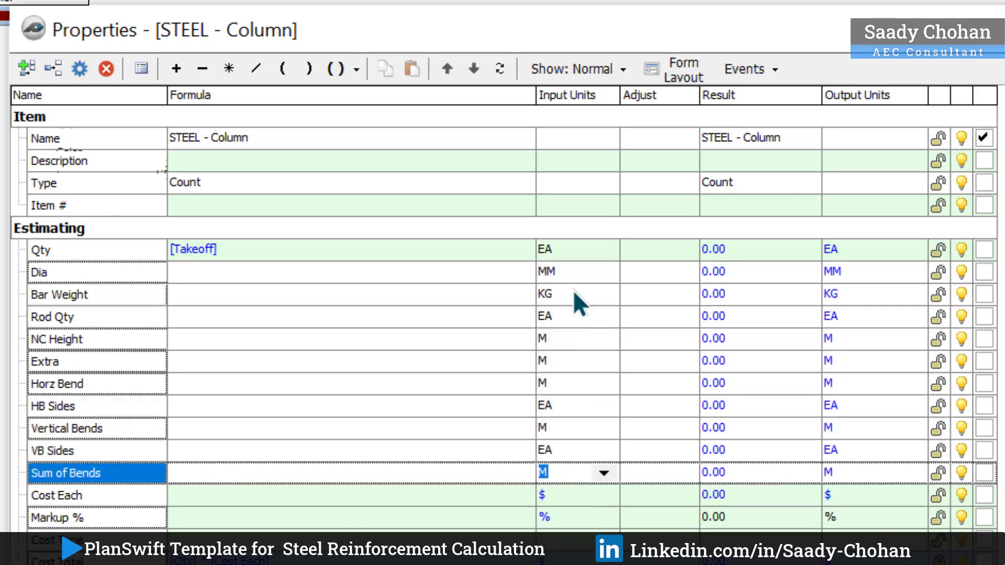
Set the Qty input units to KG and save the STEEL - Column template's properties
{"action": "left_click", "coordinate": [564, 258]}
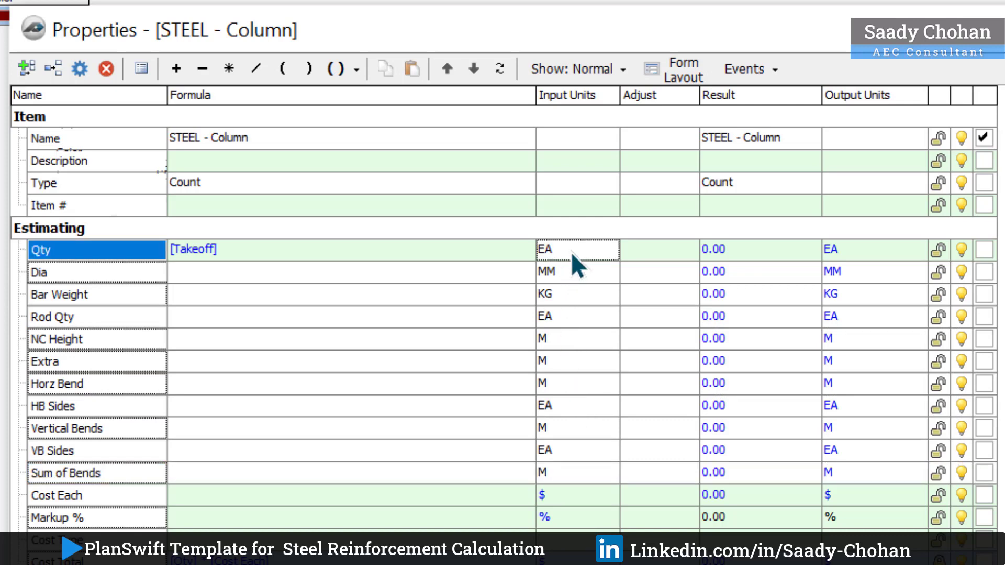
{"action": "left_click", "coordinate": [571, 252]}
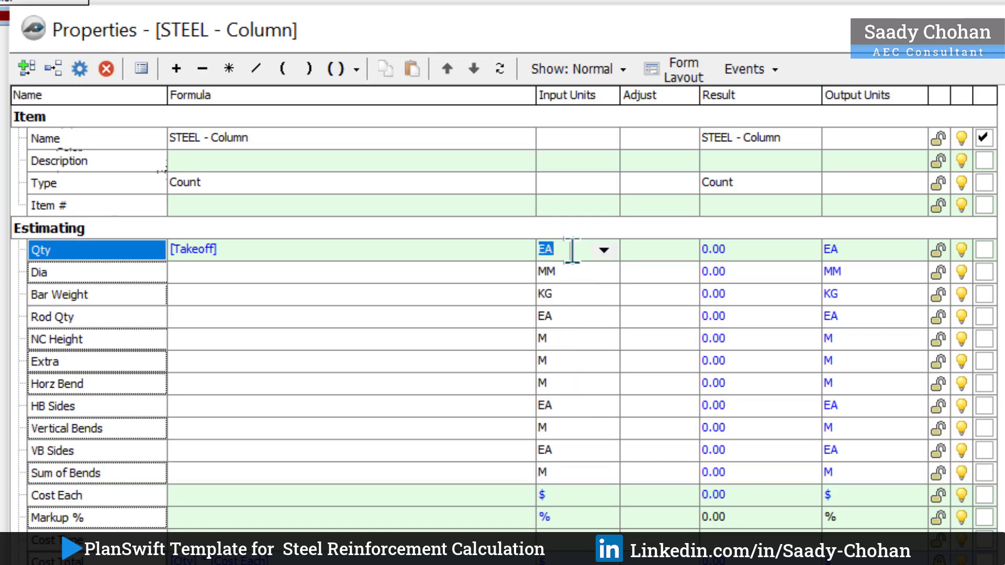
{"action": "type", "text": "kg"}
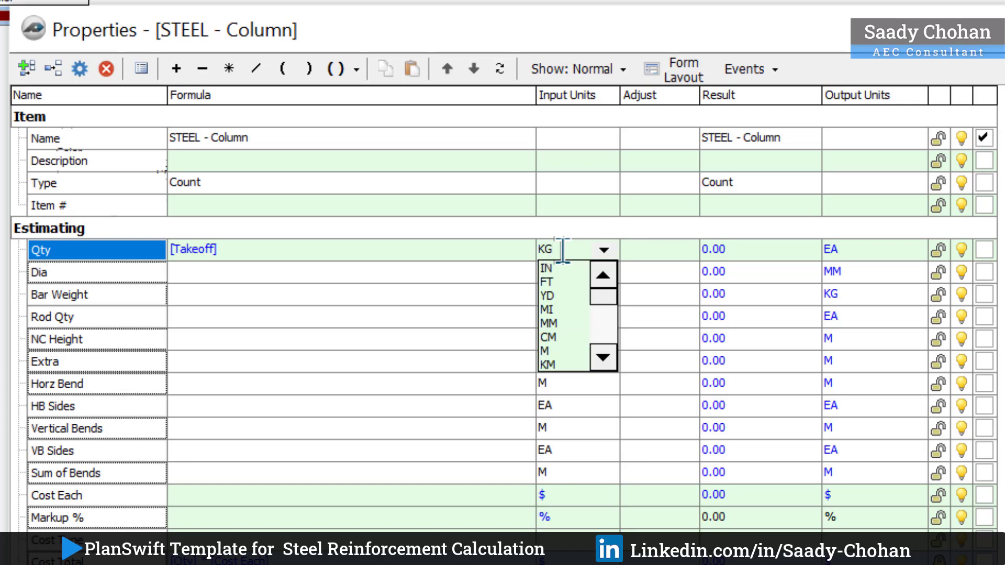
{"action": "left_click", "coordinate": [522, 247]}
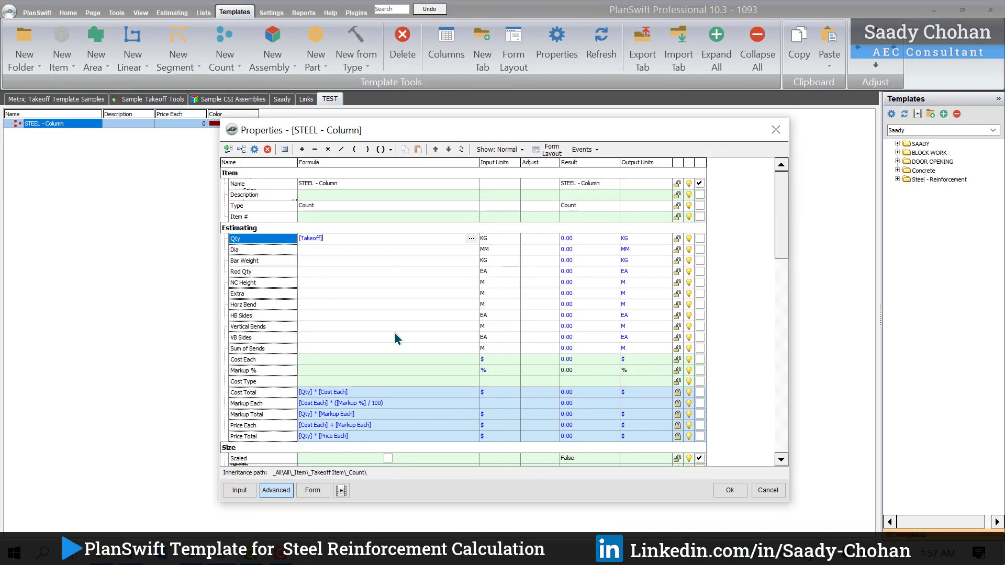
{"action": "left_click", "coordinate": [730, 489]}
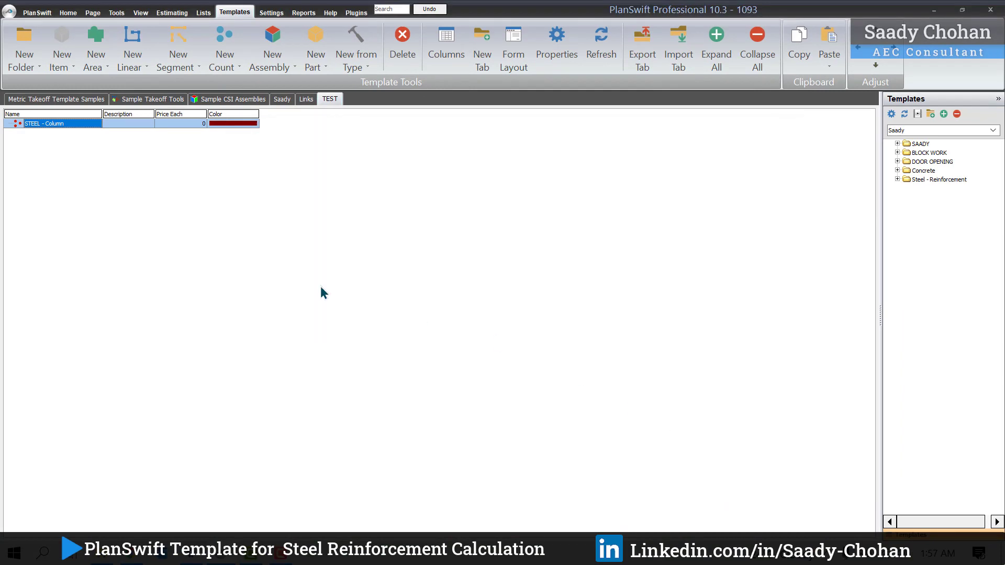
Reopen the STEEL - Column template's advanced properties, enter 8, 10 and 12 as Dia list values, and set Dia to 16
{"action": "right_click", "coordinate": [82, 126]}
{"action": "left_click", "coordinate": [92, 134]}
{"action": "left_click", "coordinate": [438, 321]}
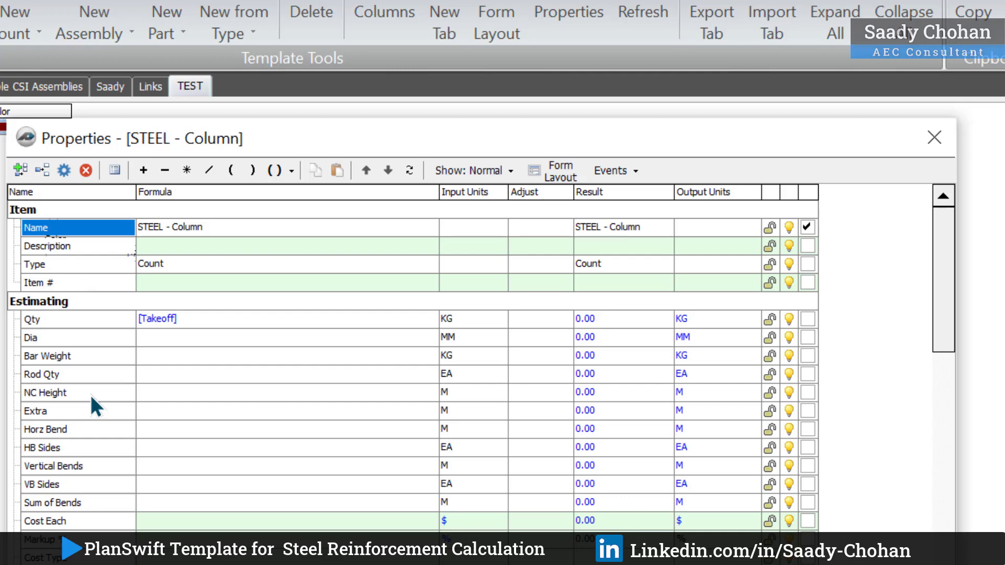
{"action": "double_click", "coordinate": [70, 341]}
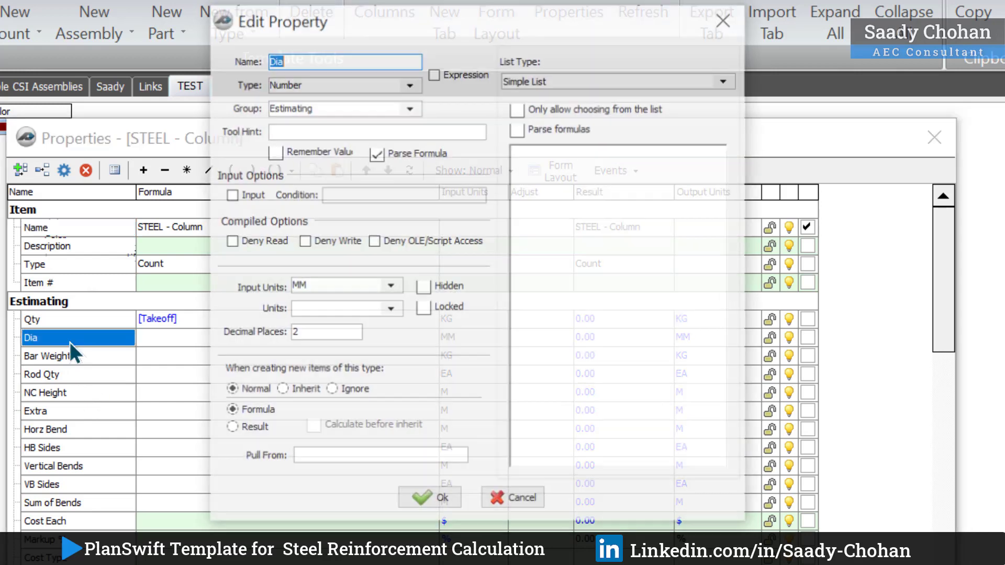
{"action": "left_click", "coordinate": [557, 212]}
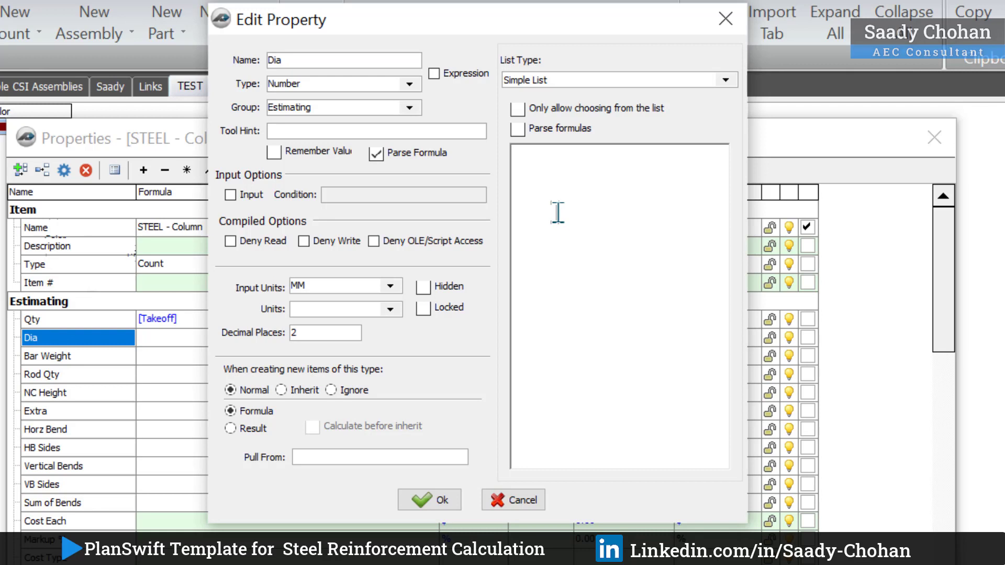
{"action": "type", "text": "8"}
{"action": "key", "text": "Return"}
{"action": "type", "text": "10 "}
{"action": "type", "text": "12"}
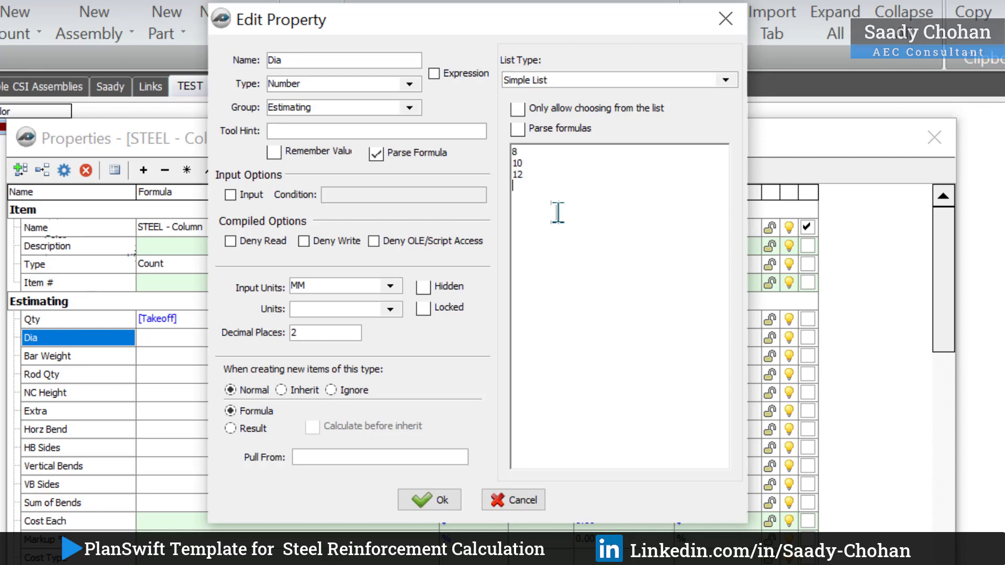
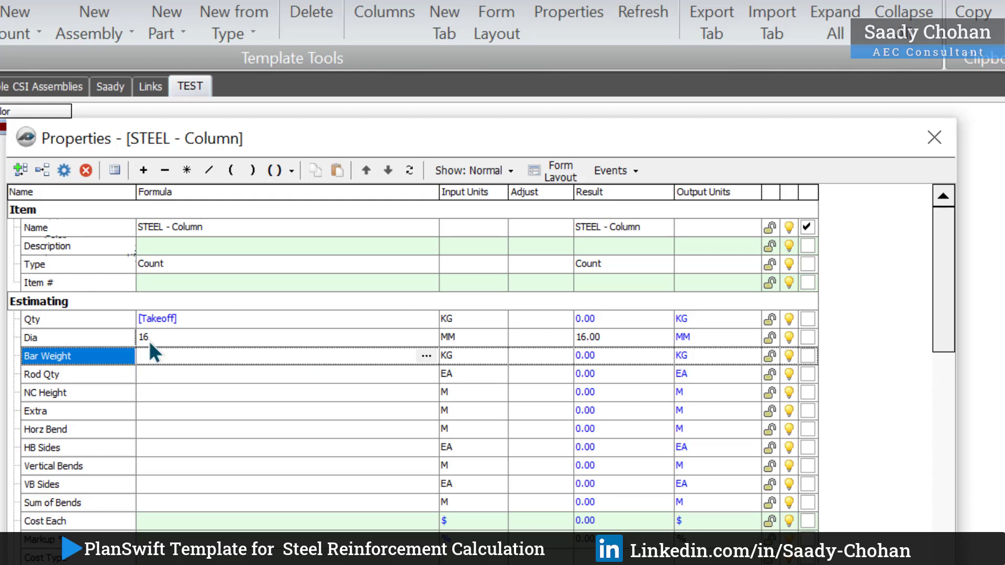
Give Bar Weight a list of 0.395, 0.617, 0.888 and 1.58, and choose 1.58 as its value
{"action": "double_click", "coordinate": [112, 353]}
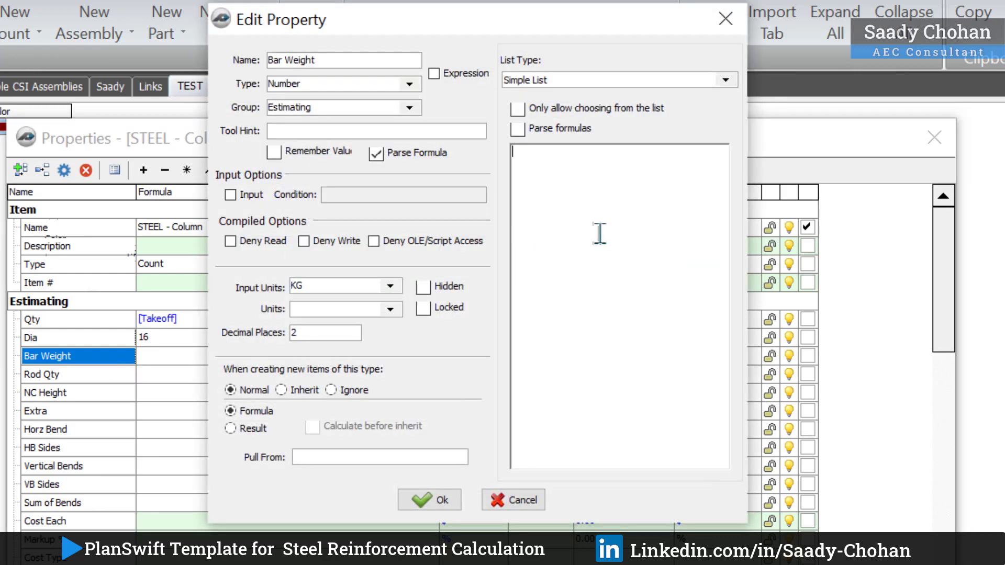
{"action": "left_click", "coordinate": [599, 233]}
{"action": "type", "text": "0.395"}
{"action": "key", "text": "Return"}
{"action": "type", "text": "0.617"}
{"action": "key", "text": "Return"}
{"action": "type", "text": "0.888"}
{"action": "key", "text": "Return"}
{"action": "type", "text": "1.58"}
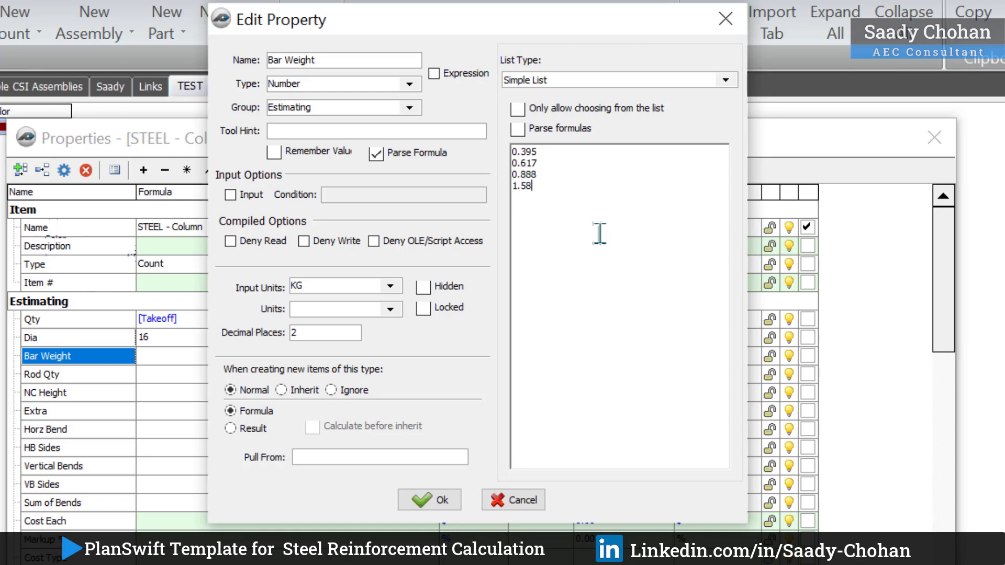
{"action": "left_click", "coordinate": [445, 496]}
{"action": "left_click", "coordinate": [415, 356]}
{"action": "left_click", "coordinate": [425, 355]}
{"action": "left_click", "coordinate": [354, 406]}
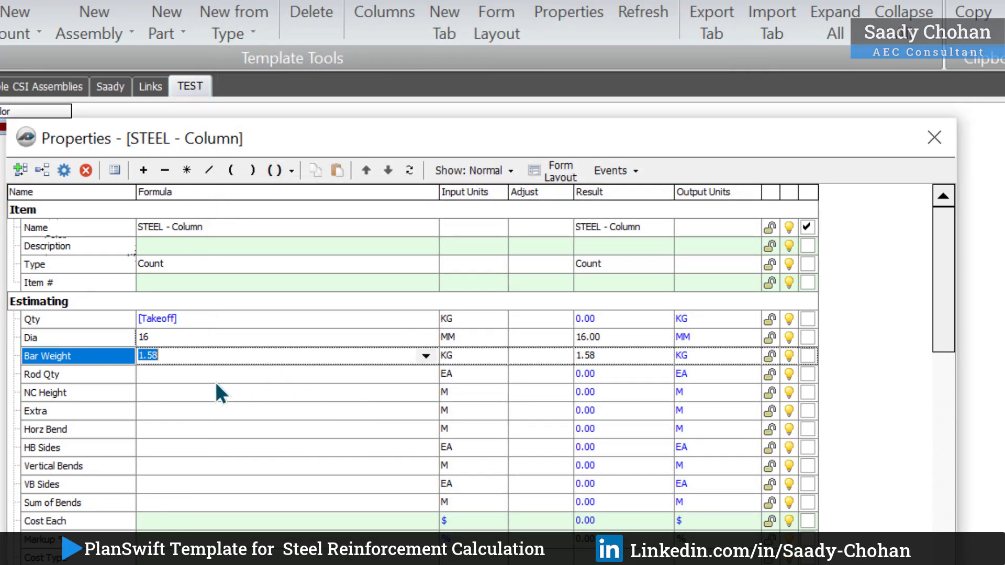
Give Rod Qty a value list of 6, 8, 10, 12 and 14, and choose 10 as its value
{"action": "left_click", "coordinate": [239, 373]}
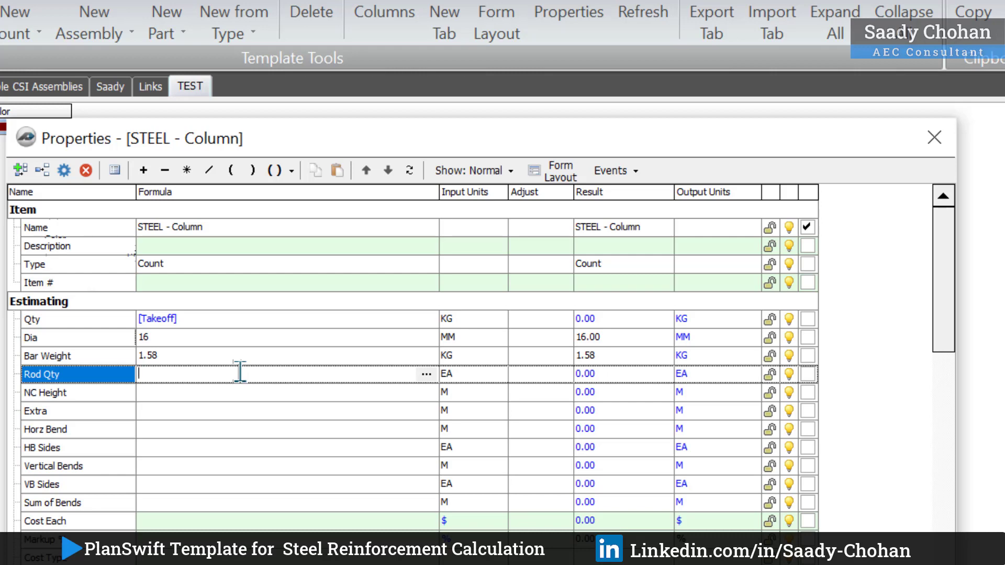
{"action": "double_click", "coordinate": [120, 376]}
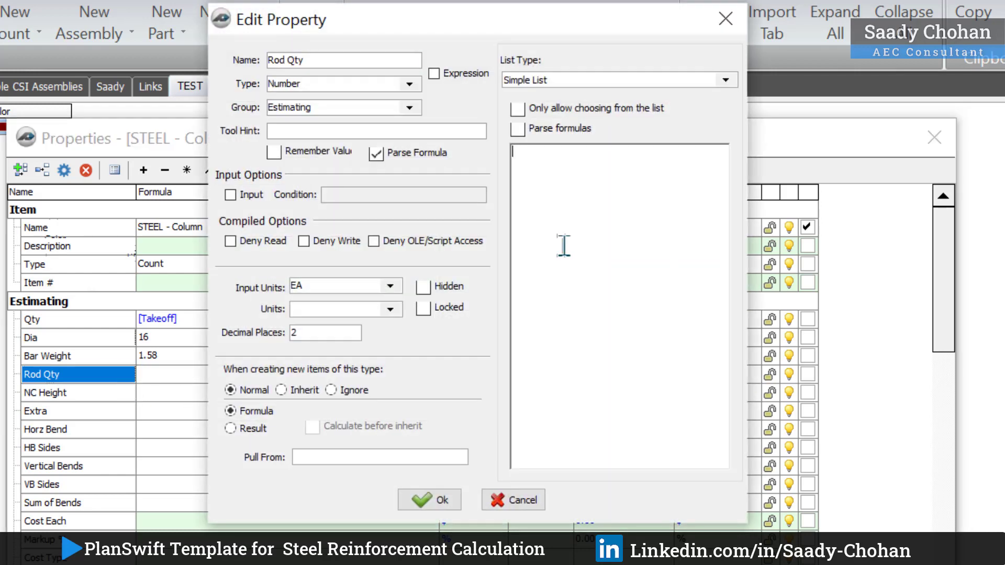
{"action": "type", "text": "6"}
{"action": "key", "text": "Return"}
{"action": "type", "text": "8"}
{"action": "key", "text": "Return"}
{"action": "type", "text": "10"}
{"action": "key", "text": "Return"}
{"action": "type", "text": "12"}
{"action": "key", "text": "Return"}
{"action": "type", "text": "14"}
{"action": "left_click", "coordinate": [440, 500]}
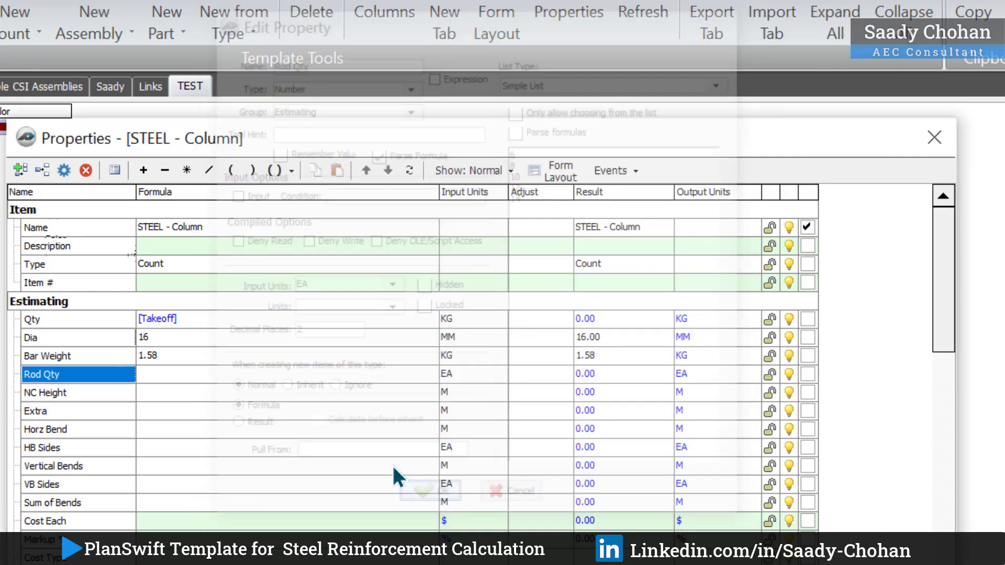
{"action": "left_click", "coordinate": [426, 375]}
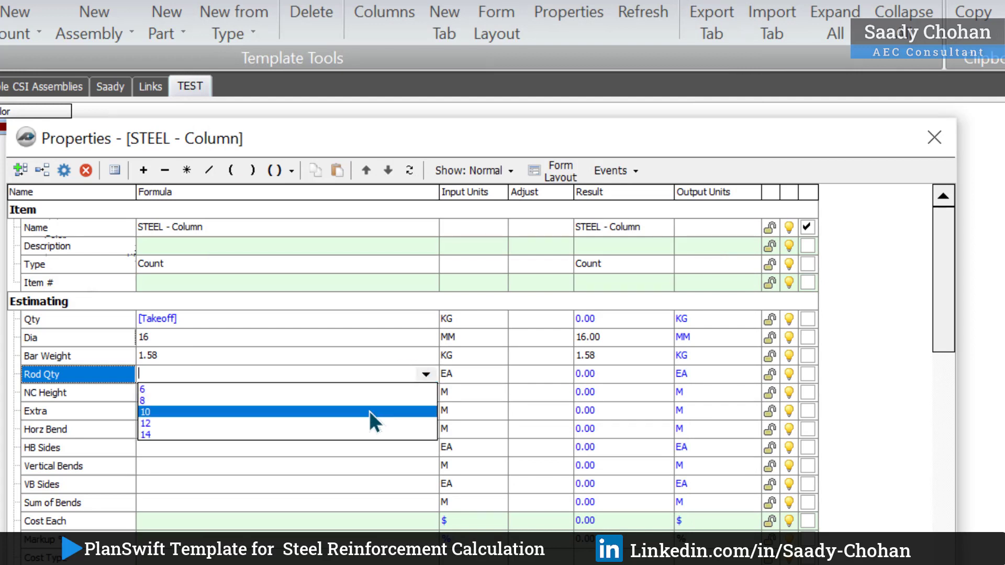
{"action": "left_click", "coordinate": [369, 410]}
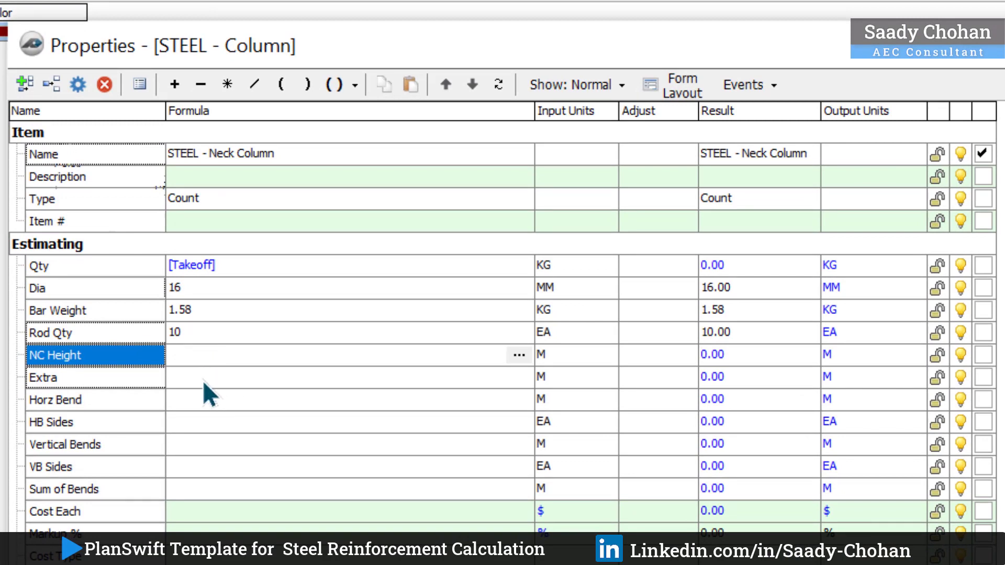
{"action": "left_click", "coordinate": [109, 382]}
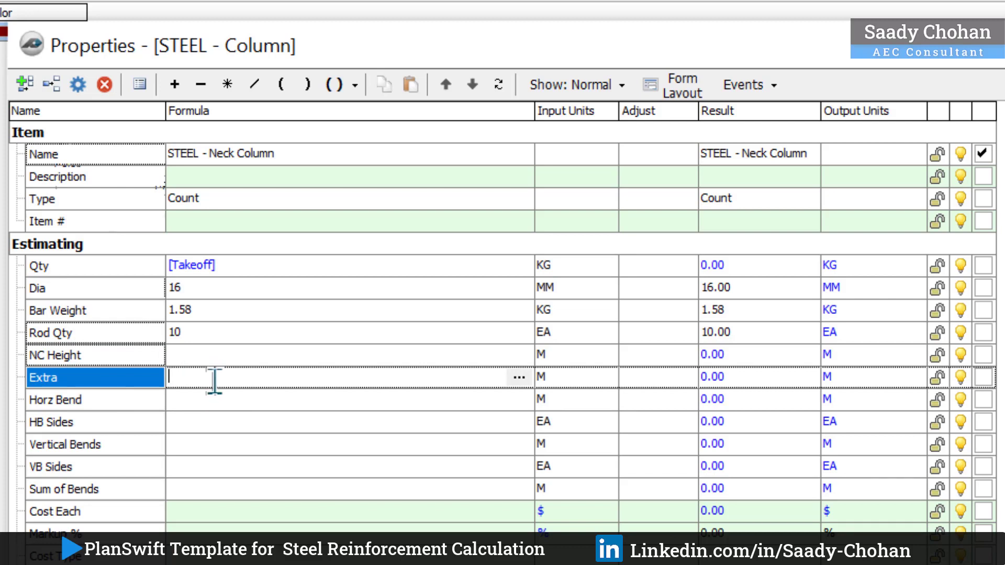
{"action": "left_click", "coordinate": [181, 406]}
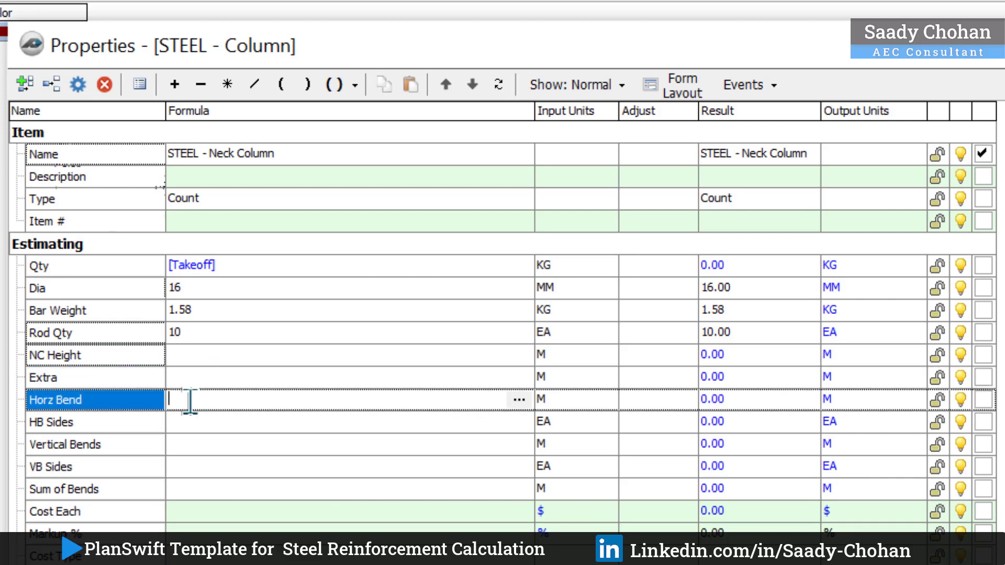
{"action": "left_click", "coordinate": [150, 423]}
{"action": "left_click", "coordinate": [137, 444]}
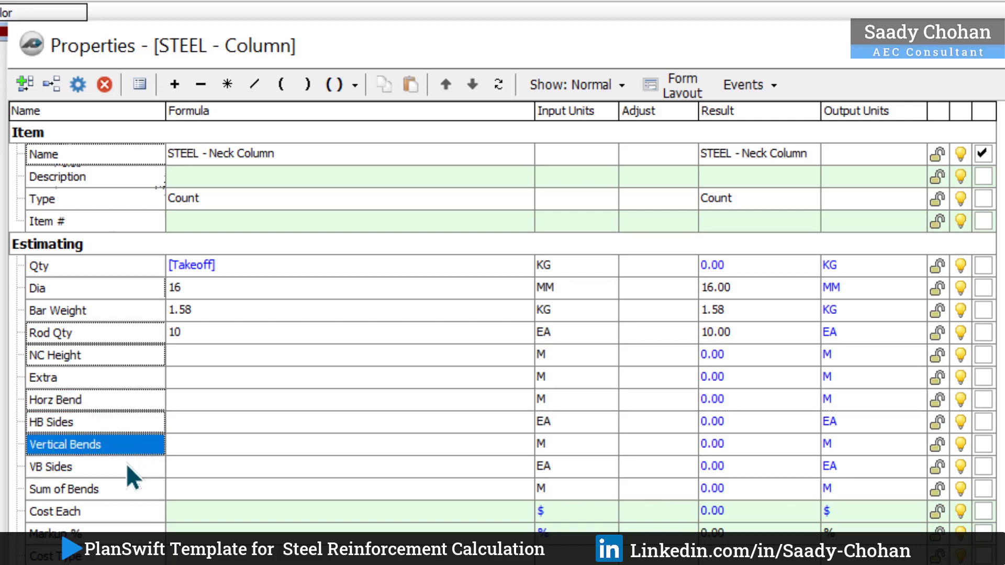
{"action": "left_click", "coordinate": [127, 464]}
{"action": "left_click", "coordinate": [130, 487]}
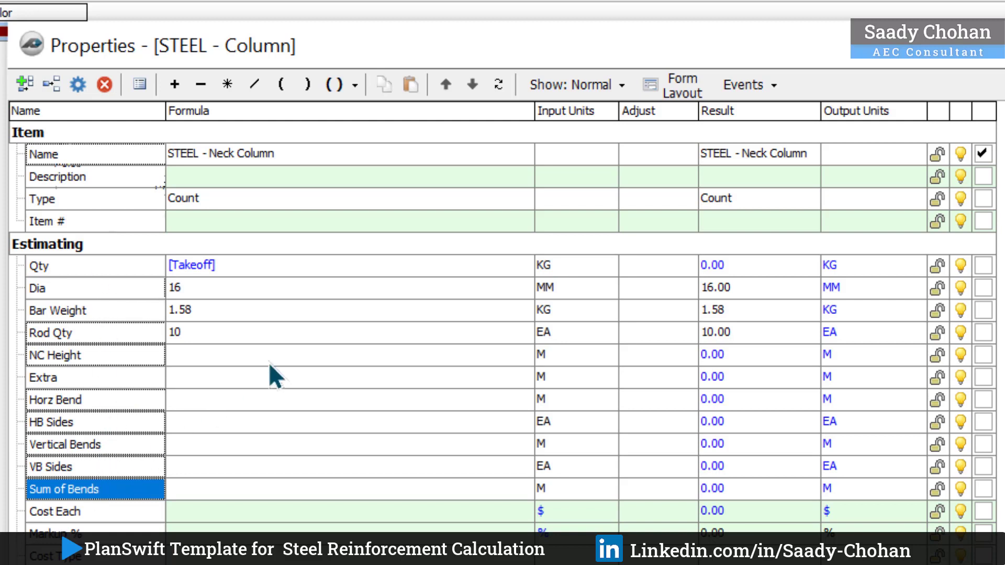
Include Dia, Bar Weight, Rod Qty, NC Height, Extra, Horz Bend, HB Sides, Vertical Bends and VB Sides in the template's form
{"action": "left_click", "coordinate": [982, 287]}
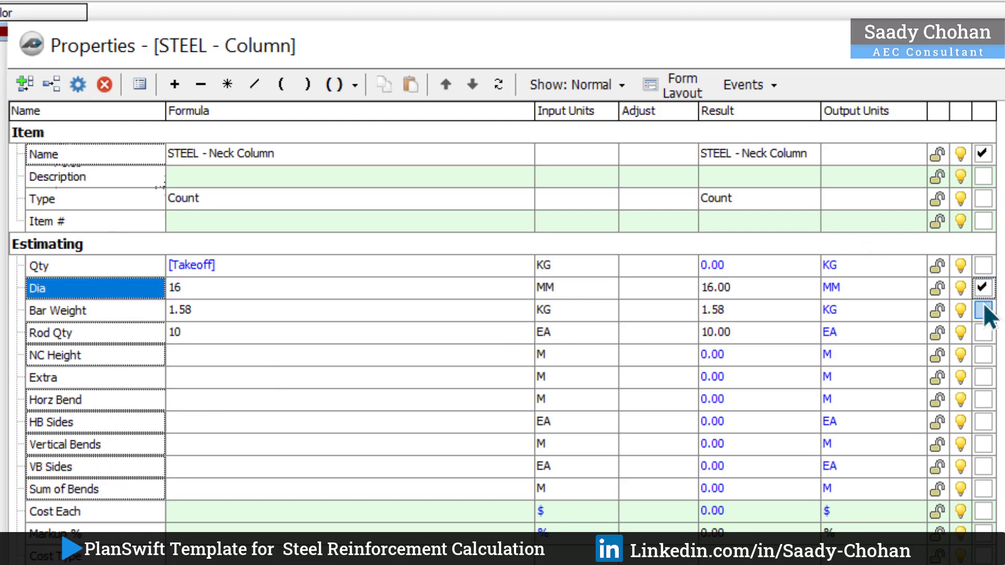
{"action": "left_click", "coordinate": [984, 311]}
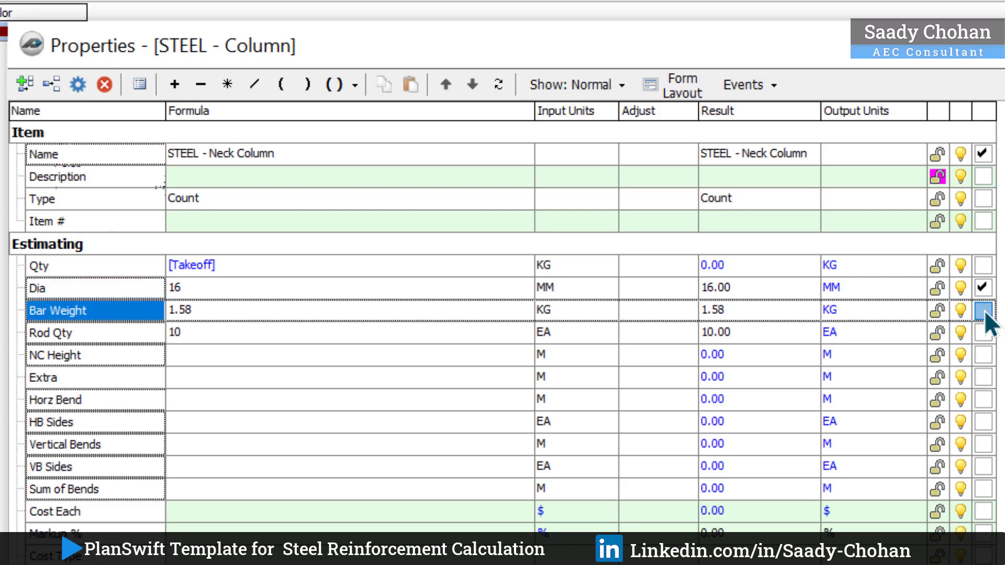
{"action": "left_click", "coordinate": [984, 311]}
{"action": "left_click", "coordinate": [983, 333]}
{"action": "left_click", "coordinate": [983, 333]}
{"action": "left_click", "coordinate": [983, 355]}
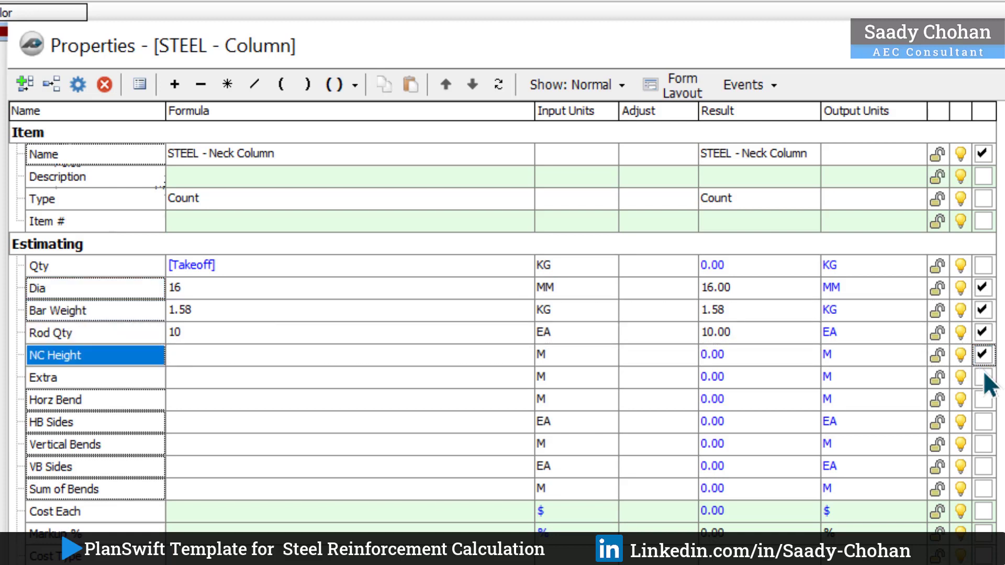
{"action": "left_click", "coordinate": [983, 377]}
{"action": "left_click", "coordinate": [983, 399]}
{"action": "left_click", "coordinate": [984, 422]}
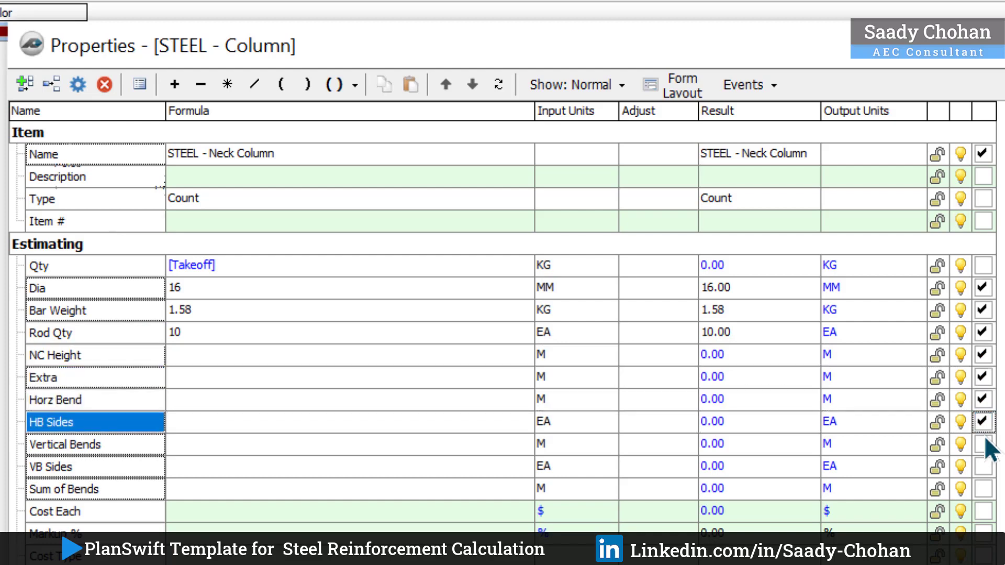
{"action": "left_click", "coordinate": [983, 444]}
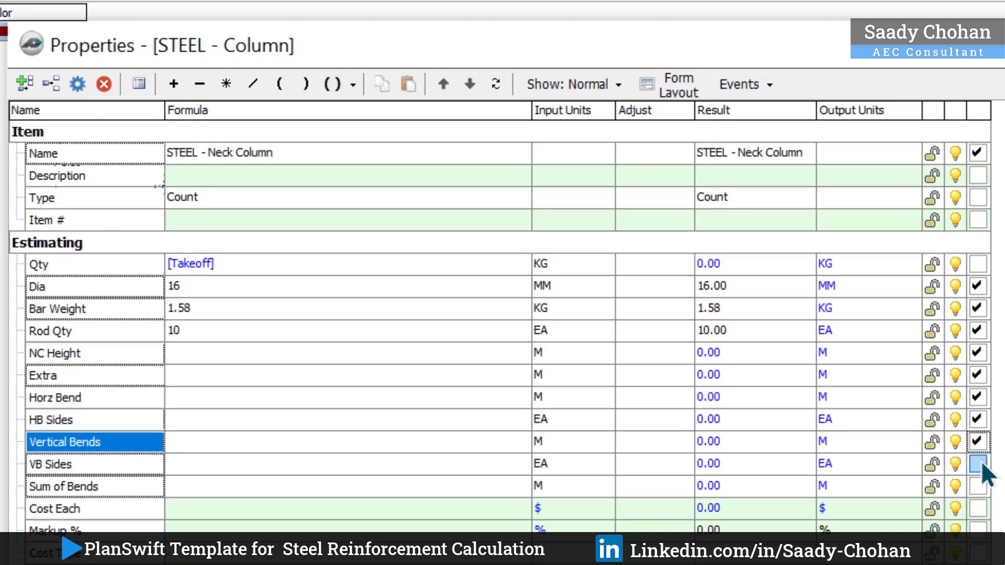
{"action": "left_click", "coordinate": [983, 467]}
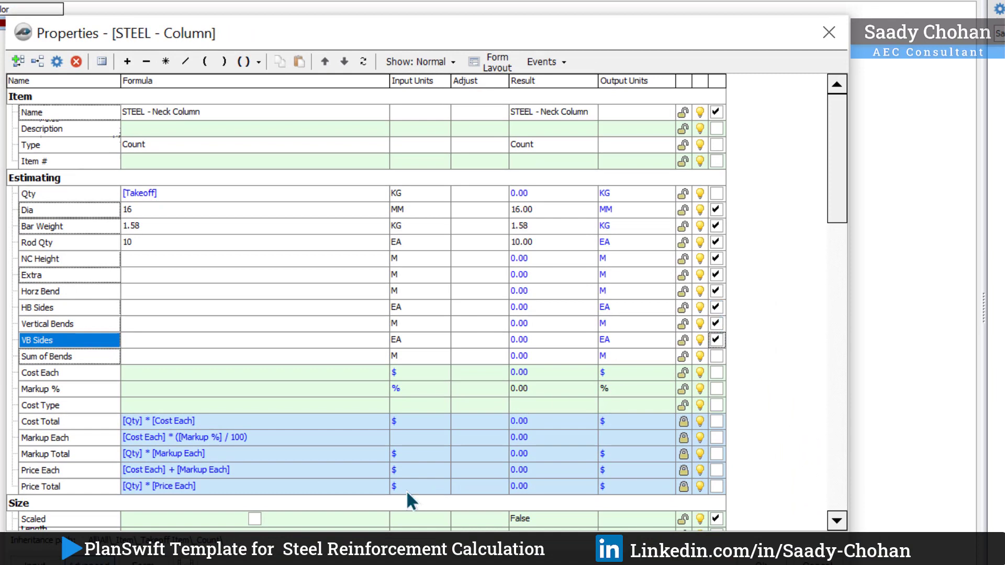
Preview the template's form, and exclude the Scaled, Length and Width size properties from it in the advanced properties
{"action": "left_click", "coordinate": [142, 562]}
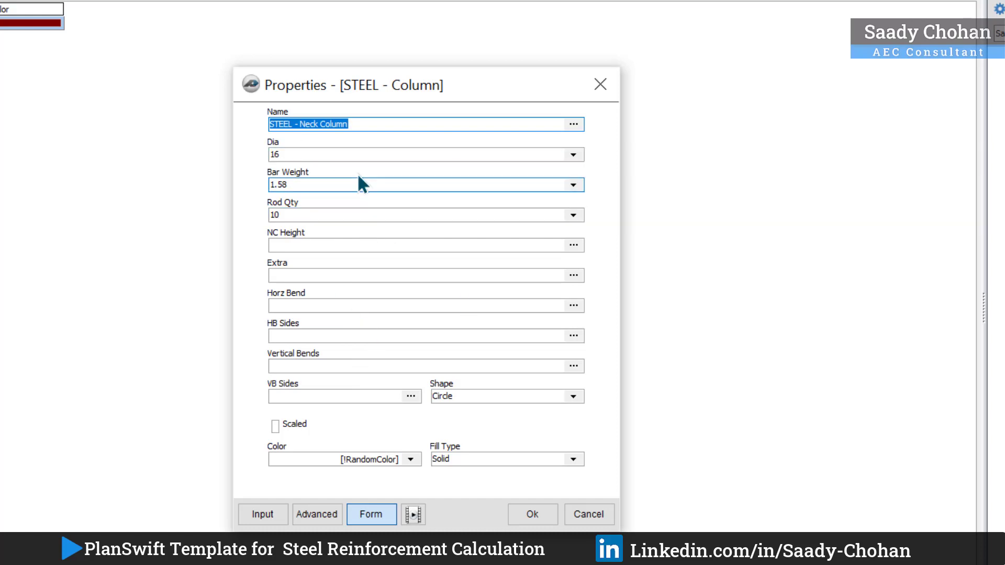
{"action": "left_click", "coordinate": [316, 512]}
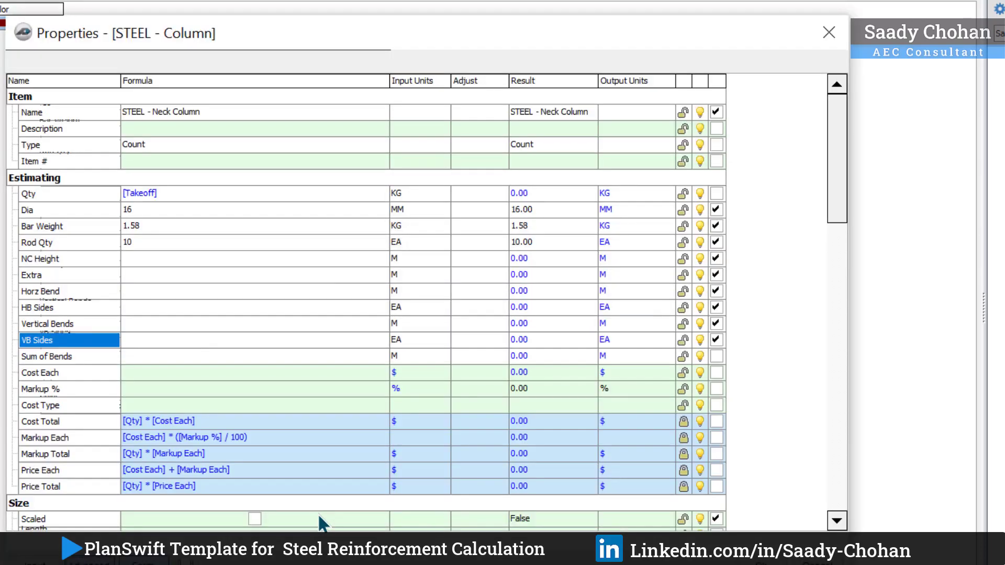
{"action": "scroll", "coordinate": [734, 432], "scroll_direction": "down", "scroll_amount": 4}
{"action": "left_click", "coordinate": [715, 470]}
{"action": "left_click", "coordinate": [717, 485]}
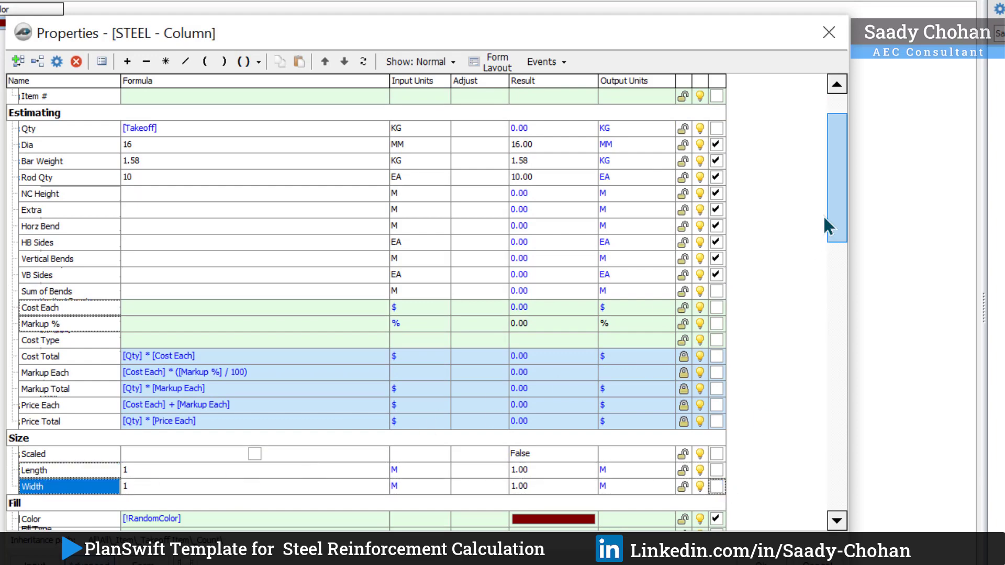
{"action": "scroll", "coordinate": [835, 212], "scroll_direction": "up", "scroll_amount": 4}
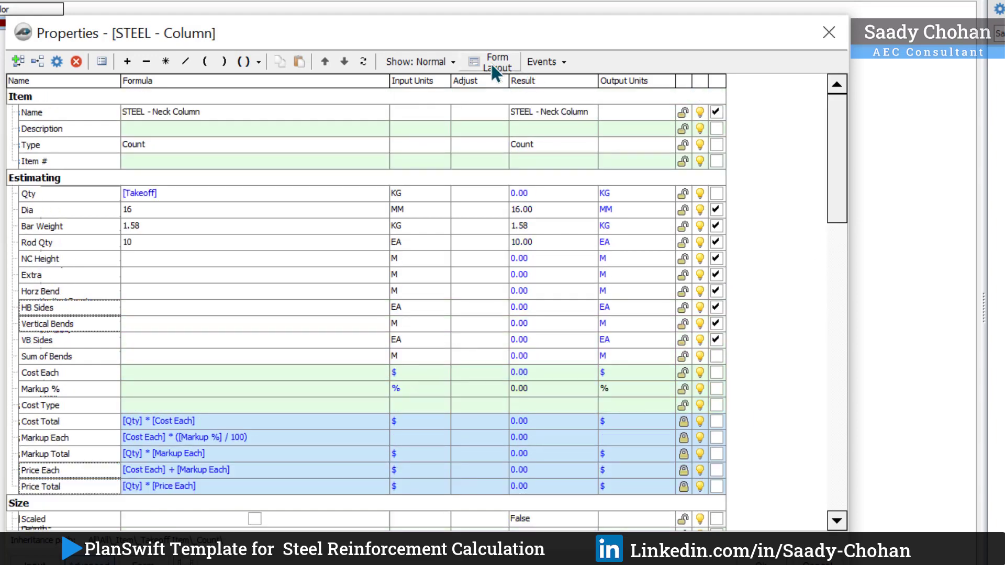
In the form layout, put Bar Weight on Dia's row, take Shape off that row, and show units for Dia and Bar Weight
{"action": "left_click", "coordinate": [490, 63]}
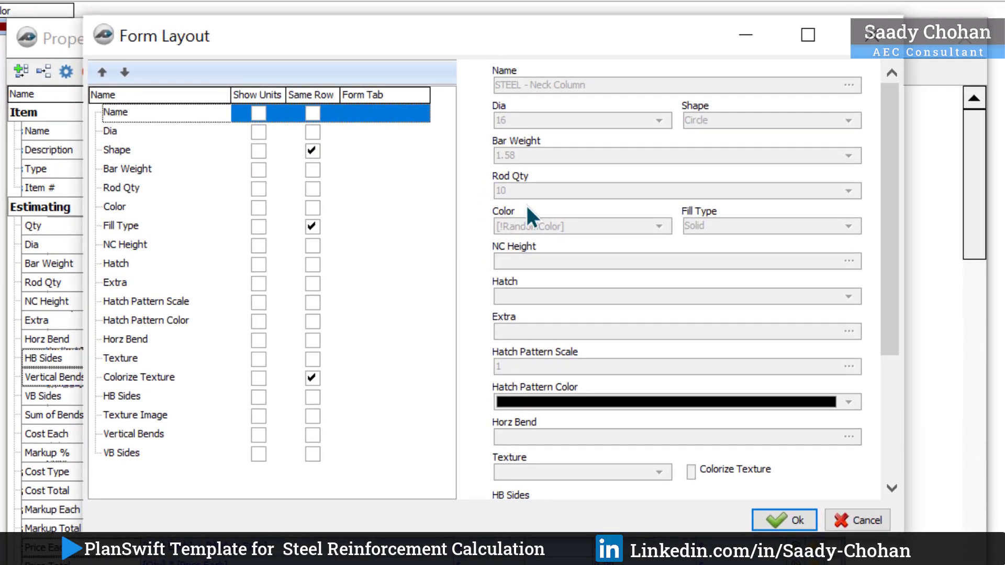
{"action": "left_click", "coordinate": [114, 134]}
{"action": "left_click", "coordinate": [119, 167]}
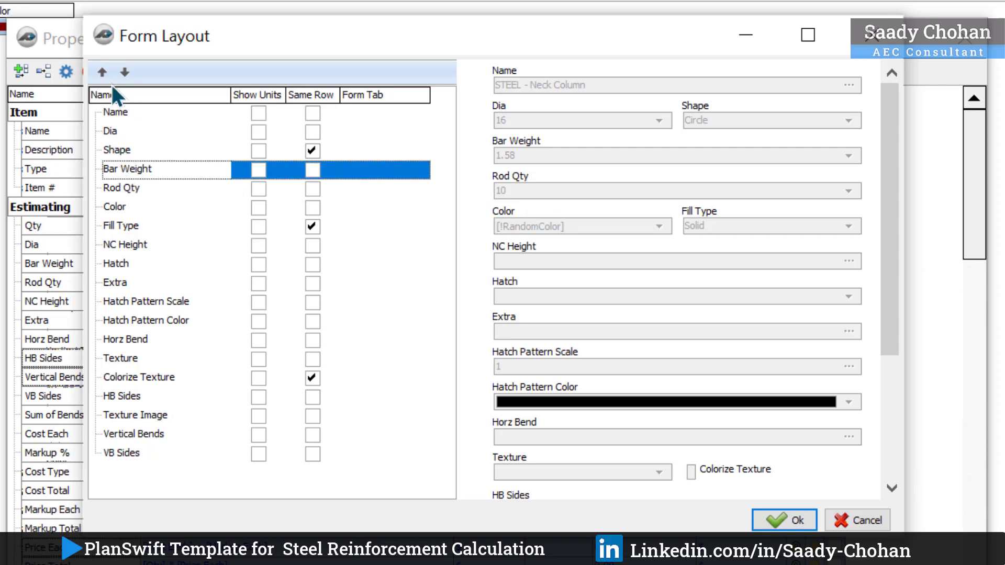
{"action": "left_click", "coordinate": [102, 72]}
{"action": "left_click", "coordinate": [313, 151]}
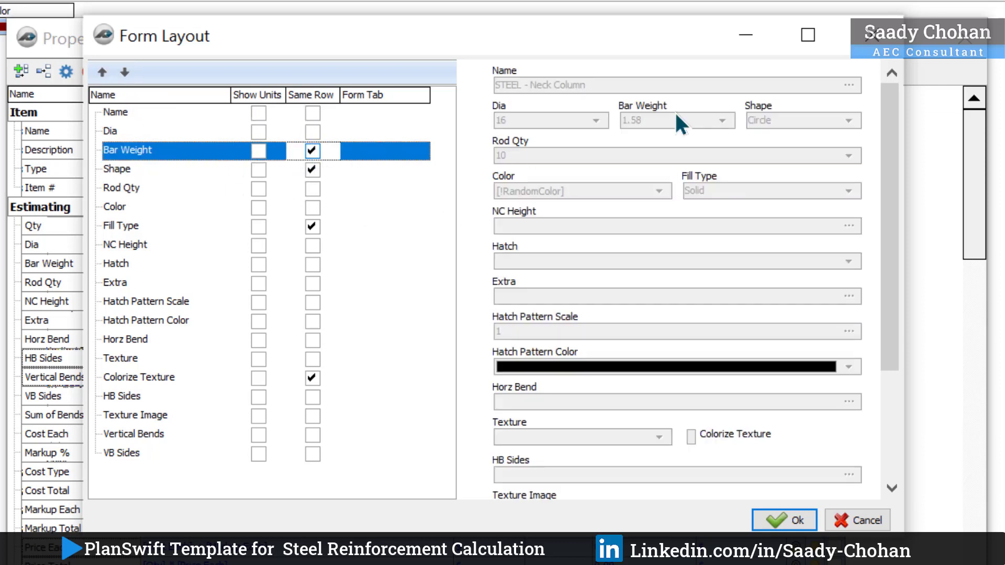
{"action": "left_click", "coordinate": [312, 171]}
{"action": "left_click", "coordinate": [120, 91]}
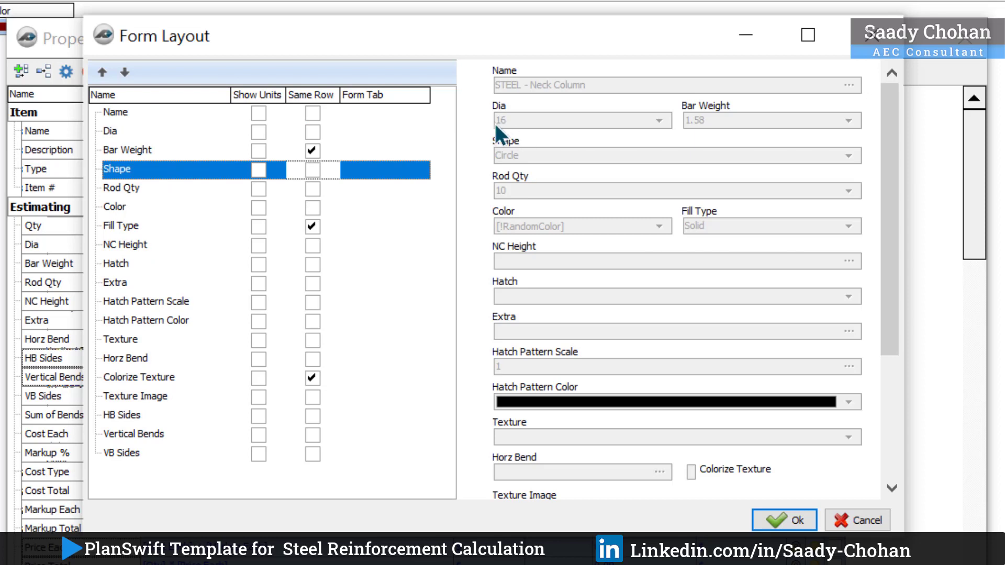
{"action": "left_click", "coordinate": [258, 132]}
{"action": "left_click", "coordinate": [258, 151]}
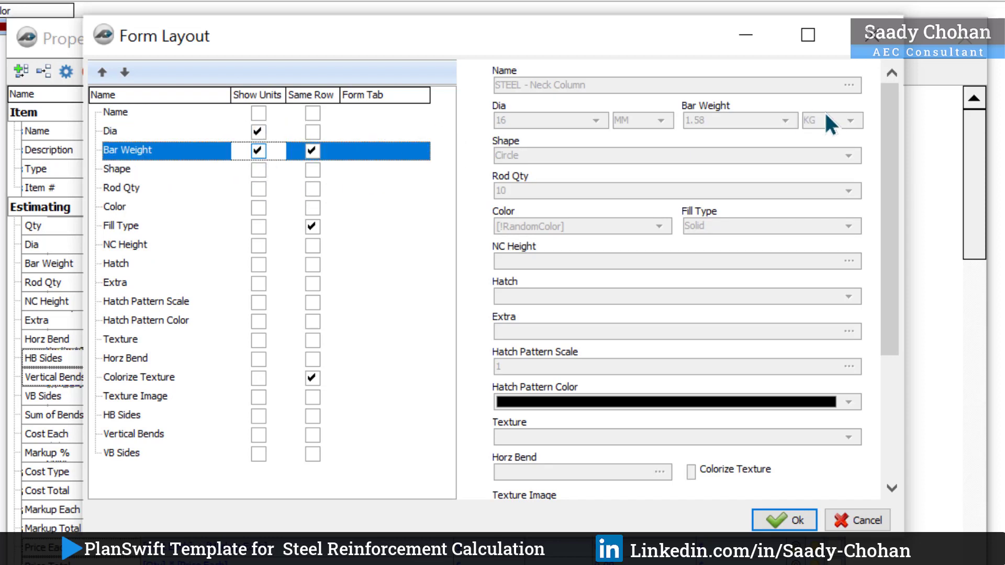
Move Shape down the form order to just below Extra
{"action": "left_click", "coordinate": [125, 177]}
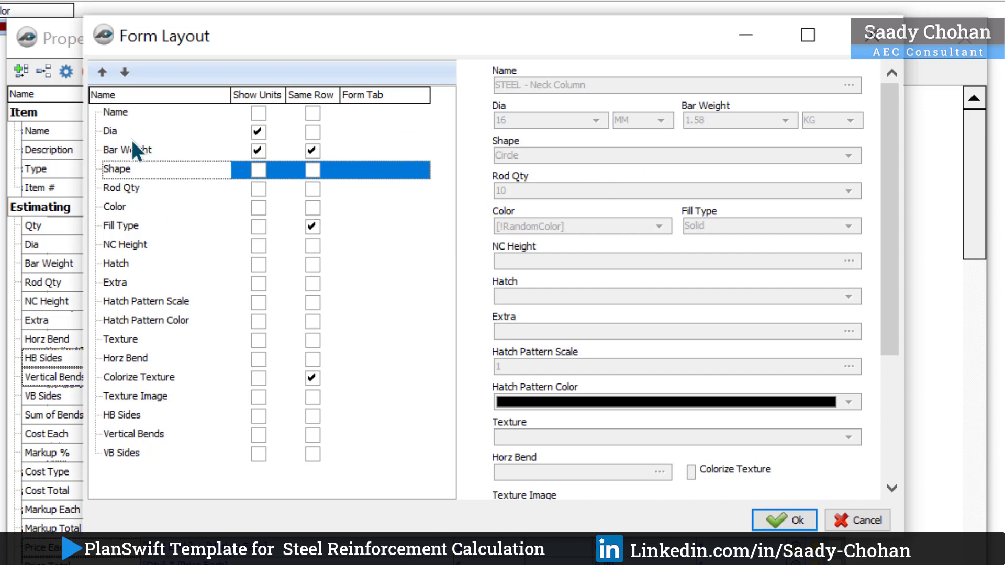
{"action": "left_click", "coordinate": [129, 74]}
{"action": "left_click", "coordinate": [129, 74]}
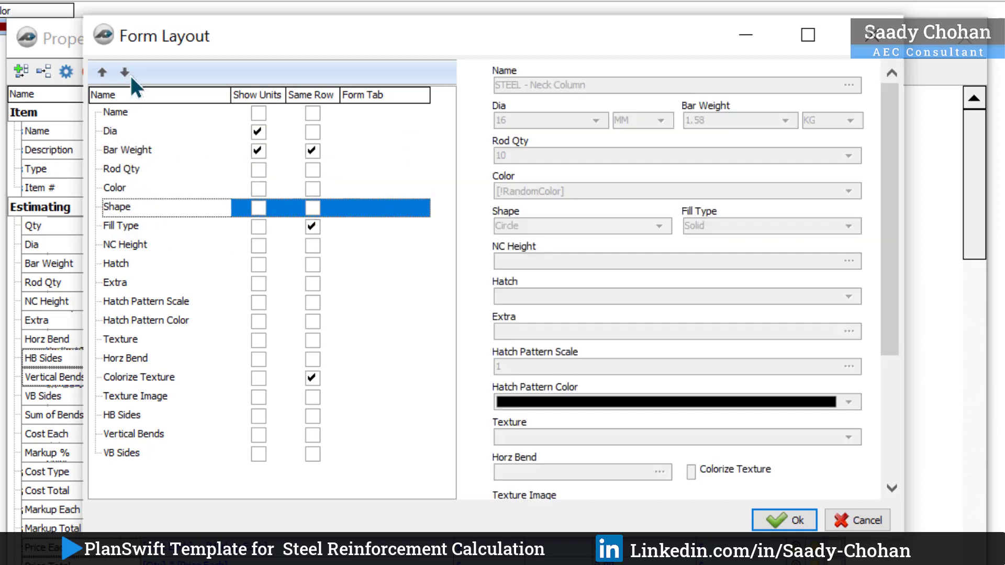
{"action": "left_click", "coordinate": [129, 74]}
{"action": "left_click", "coordinate": [129, 74]}
{"action": "left_click", "coordinate": [129, 74]}
{"action": "left_click", "coordinate": [129, 74]}
Move NC Height and Extra up the form order to directly below Rod Qty
{"action": "left_click", "coordinate": [129, 147]}
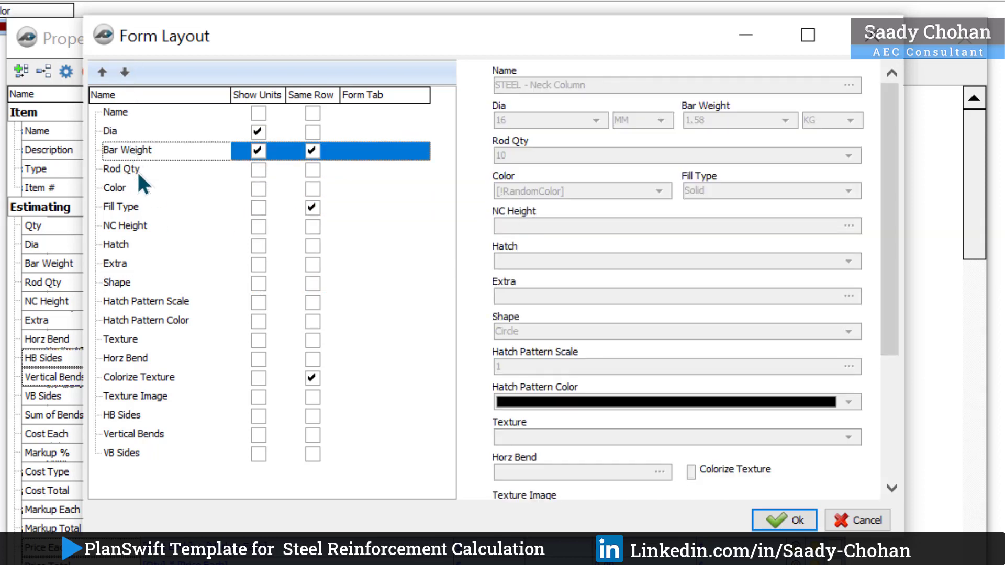
{"action": "left_click", "coordinate": [127, 170]}
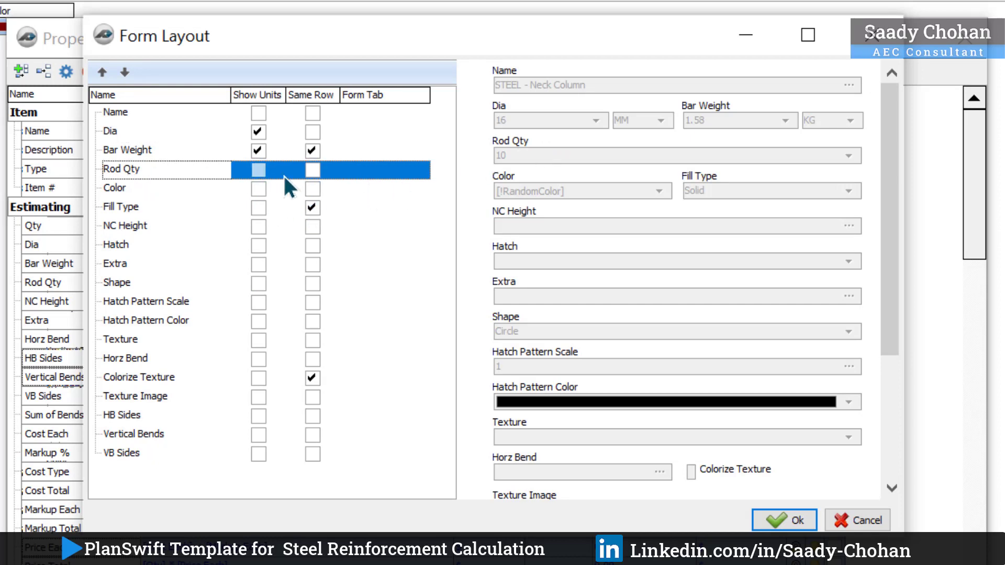
{"action": "left_click", "coordinate": [156, 224]}
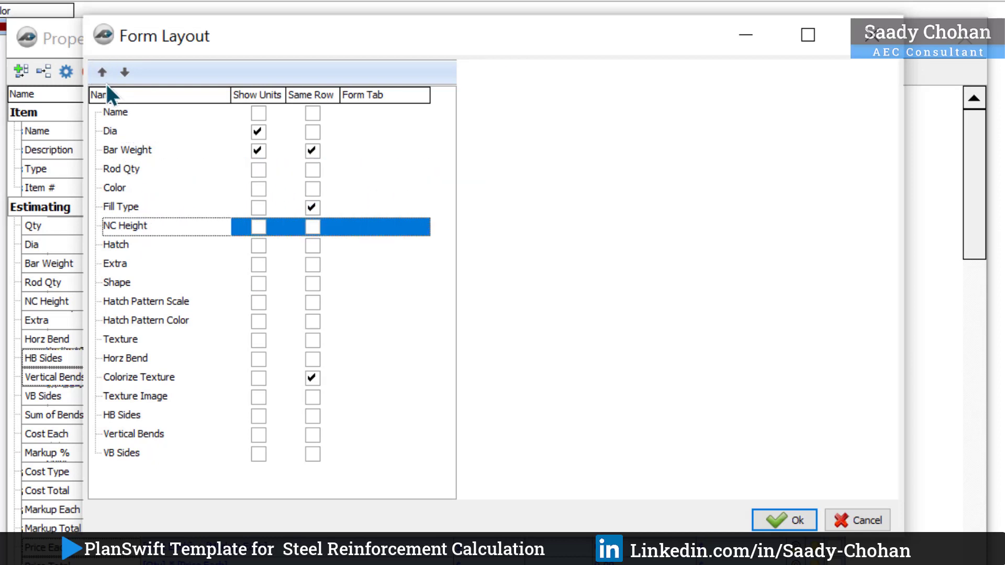
{"action": "left_click", "coordinate": [106, 84]}
{"action": "left_click", "coordinate": [105, 81]}
{"action": "left_click", "coordinate": [114, 264]}
{"action": "left_click", "coordinate": [105, 81]}
{"action": "left_click", "coordinate": [105, 81]}
{"action": "left_click", "coordinate": [105, 81]}
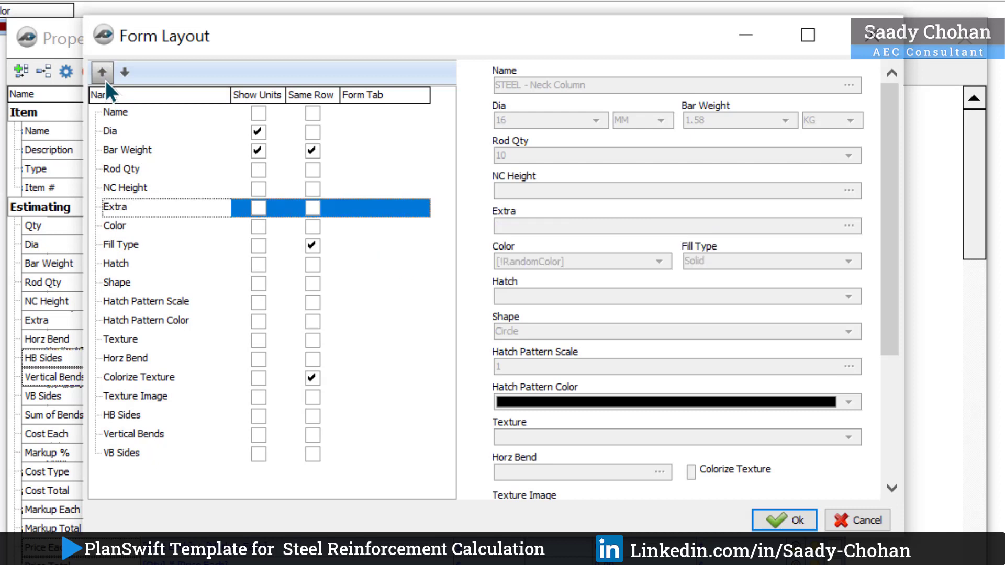
Place NC Height and Extra on the same row as Rod Qty, and show units for Extra
{"action": "left_click", "coordinate": [313, 188]}
{"action": "left_click", "coordinate": [312, 207]}
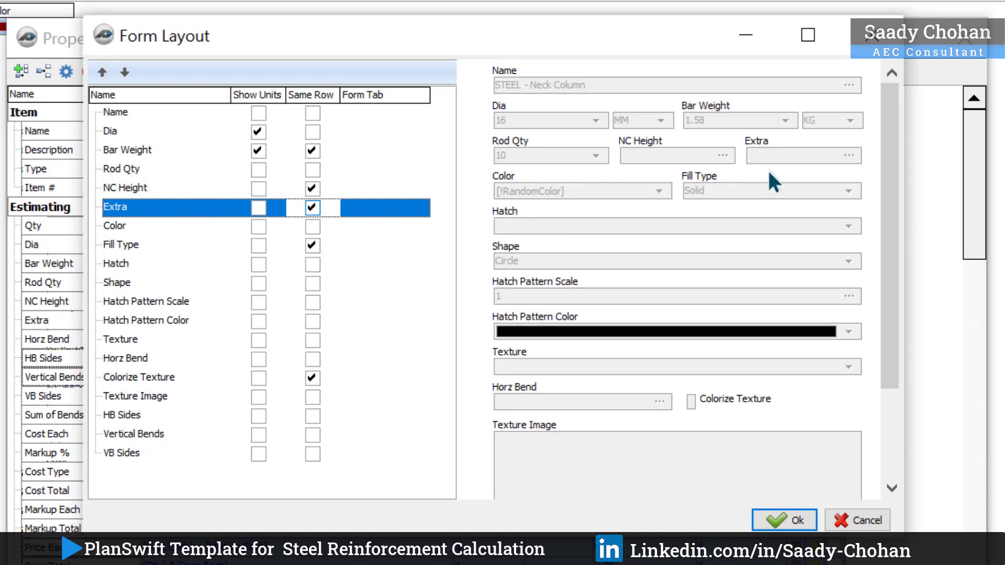
{"action": "left_click", "coordinate": [258, 208]}
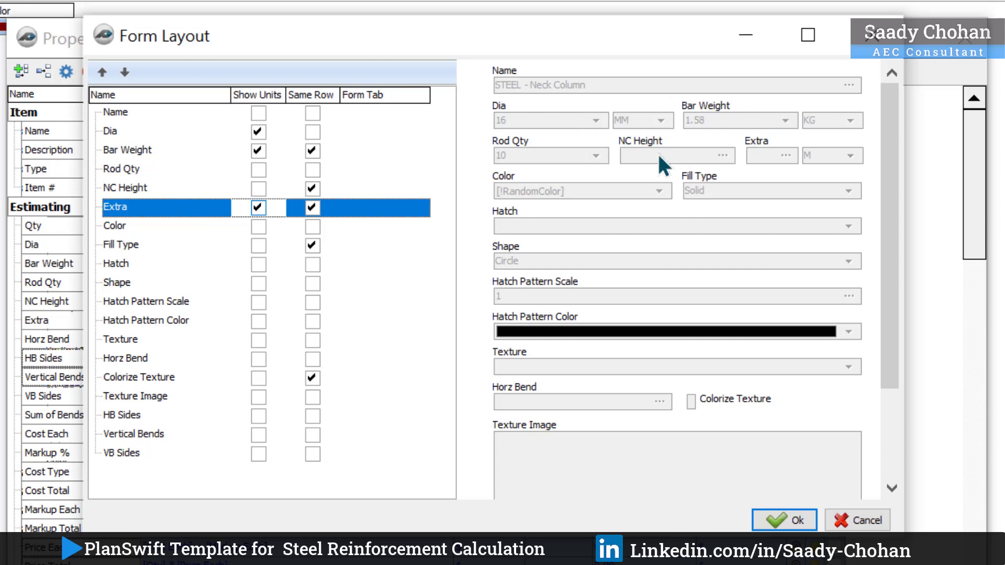
Place Shape on Color's row with Fill Type on its own row, and move Vertical Bends and VB Sides directly below Shape
{"action": "left_click_drag", "start_coordinate": [116, 282], "coordinate": [117, 244]}
{"action": "left_click", "coordinate": [133, 434]}
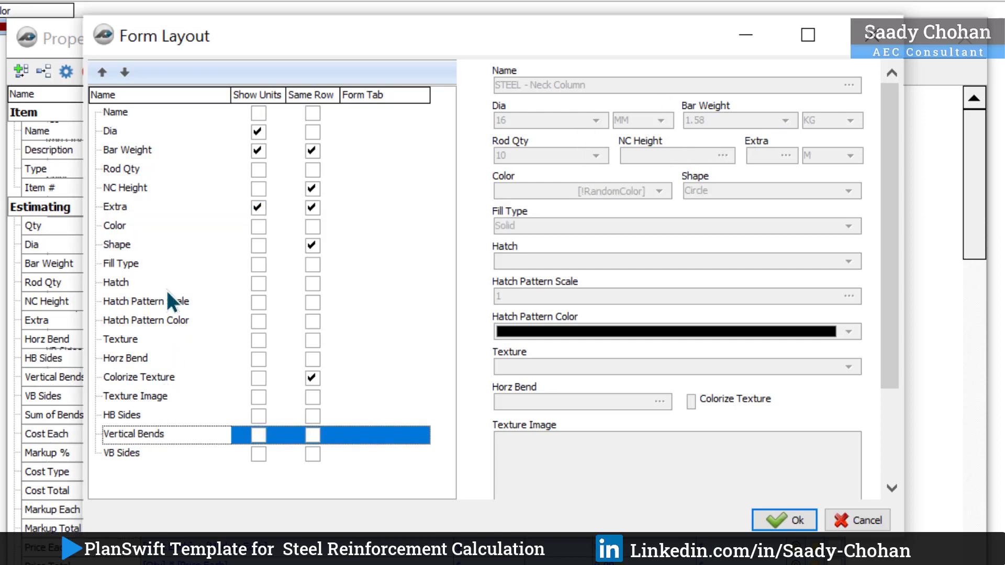
{"action": "left_click", "coordinate": [107, 77]}
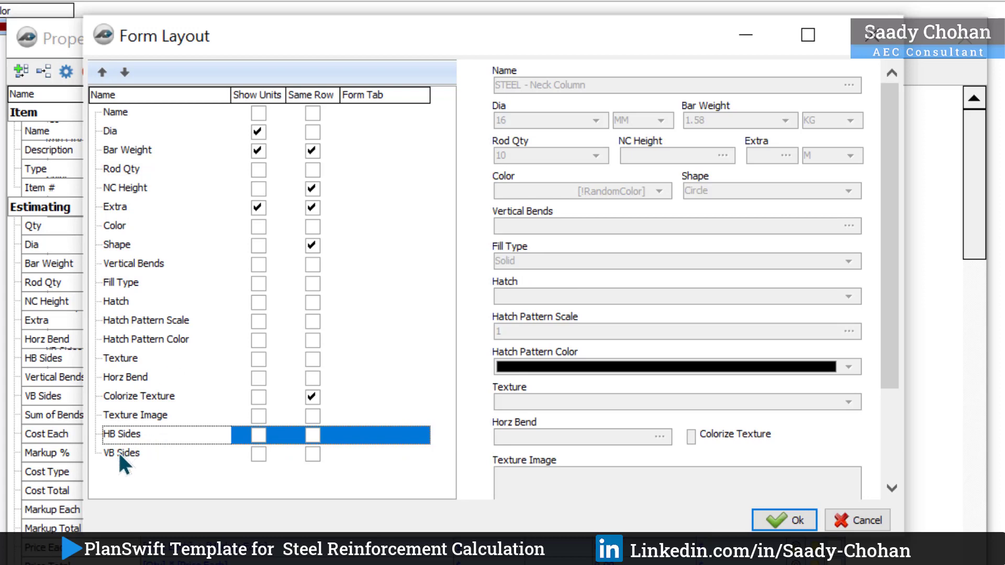
{"action": "left_click", "coordinate": [110, 453]}
{"action": "left_click", "coordinate": [103, 79]}
{"action": "left_click", "coordinate": [102, 78]}
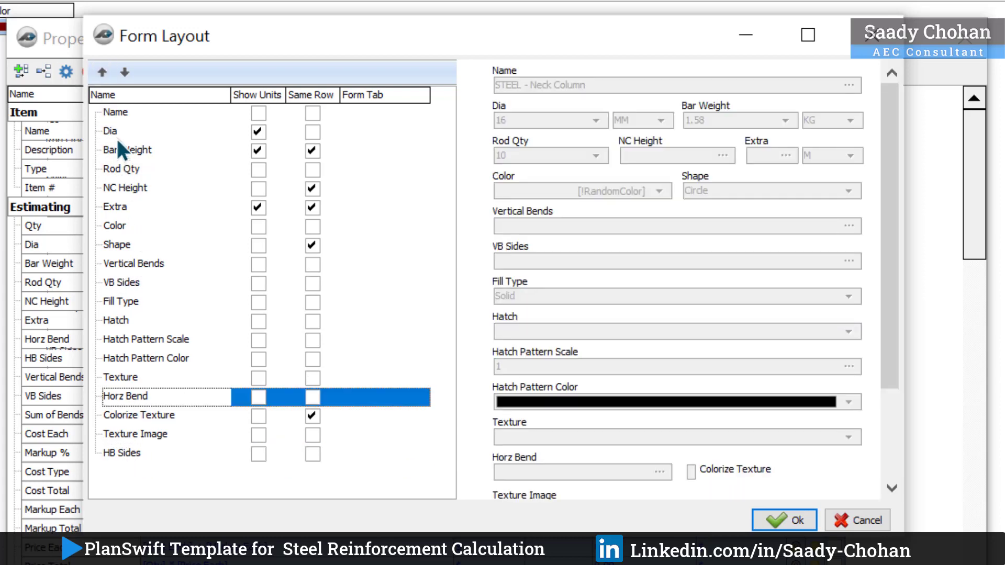
Move Horz Bend up the form order to directly below VB Sides
{"action": "left_click", "coordinate": [103, 80]}
{"action": "left_click", "coordinate": [103, 80]}
{"action": "left_click", "coordinate": [103, 79]}
{"action": "left_click", "coordinate": [103, 80]}
{"action": "left_click", "coordinate": [103, 79]}
Move HB Sides up the form order to directly below Horz Bend
{"action": "left_click", "coordinate": [121, 453]}
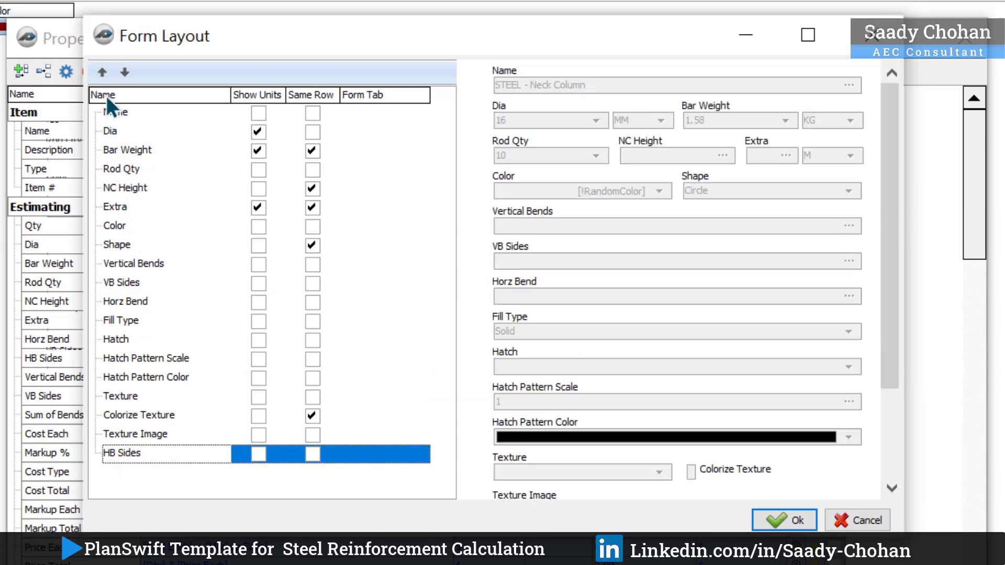
{"action": "left_click", "coordinate": [103, 78]}
{"action": "left_click", "coordinate": [103, 78]}
{"action": "left_click", "coordinate": [103, 79]}
{"action": "left_click", "coordinate": [103, 79]}
{"action": "left_click", "coordinate": [103, 78]}
{"action": "left_click", "coordinate": [103, 79]}
{"action": "left_click", "coordinate": [103, 78]}
{"action": "left_click", "coordinate": [103, 79]}
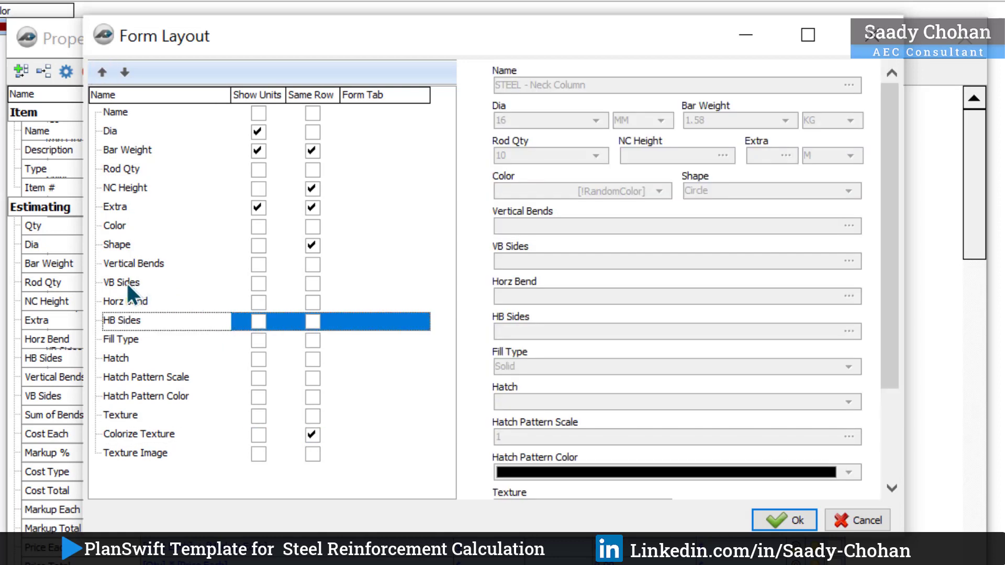
Place VB Sides on Vertical Bends' row and HB Sides on Horz Bend's row, and show units for Vertical Bends and Horz Bend
{"action": "left_click", "coordinate": [312, 284]}
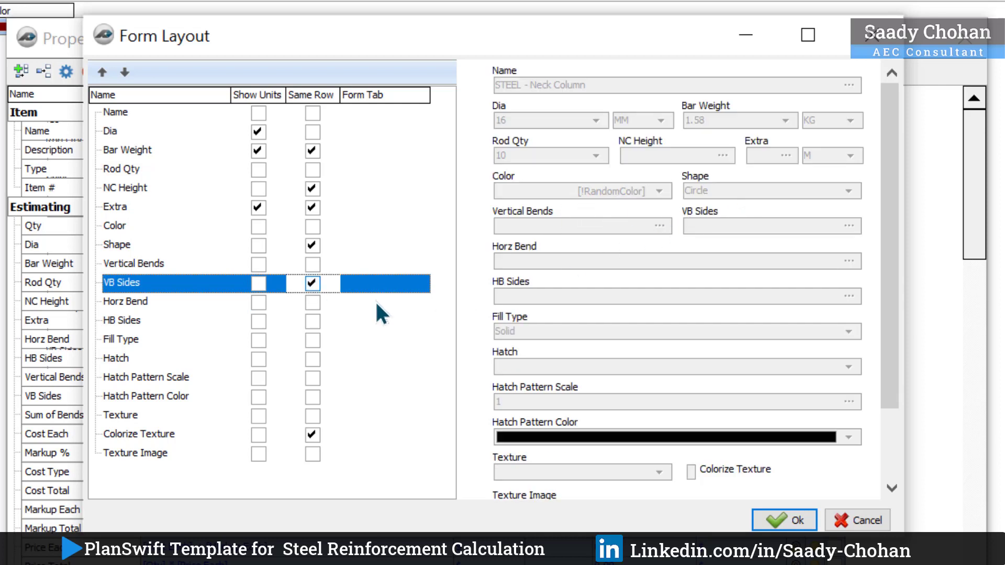
{"action": "left_click", "coordinate": [313, 321]}
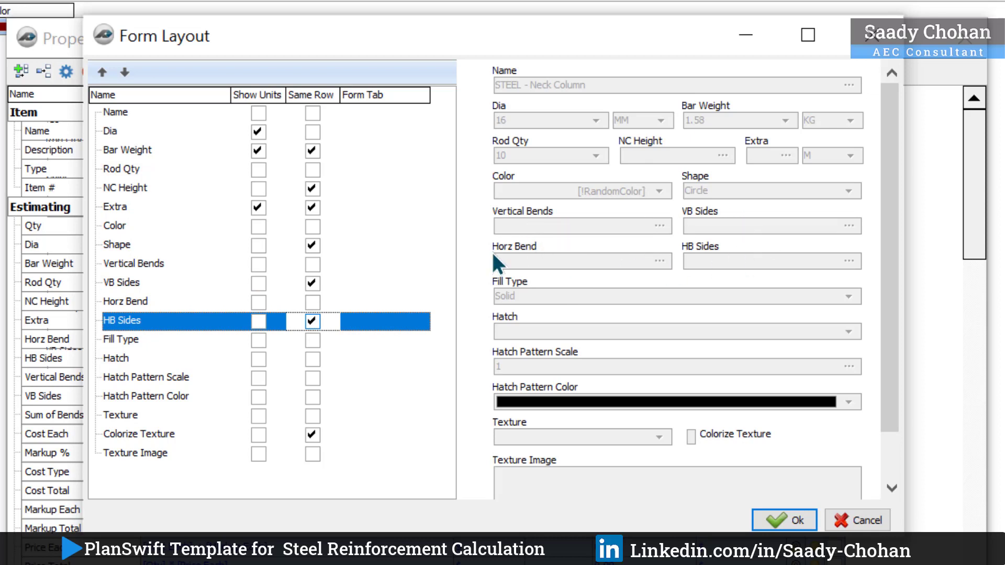
{"action": "left_click", "coordinate": [258, 265]}
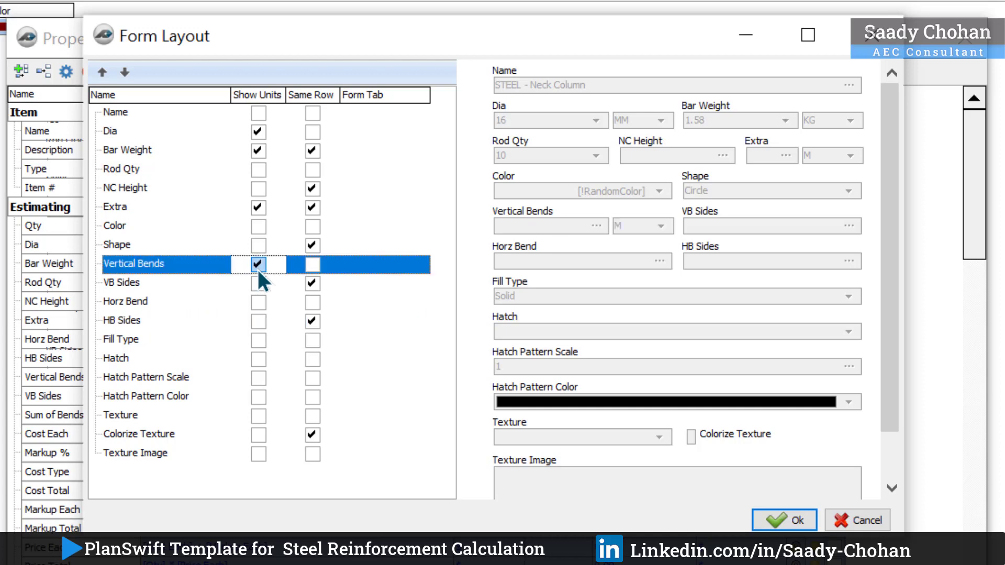
{"action": "left_click", "coordinate": [258, 303]}
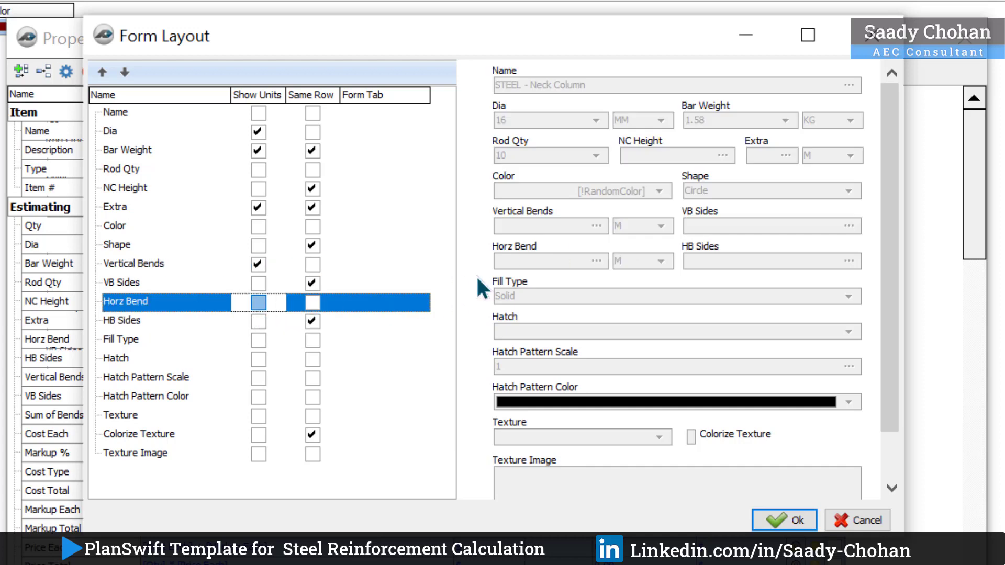
{"action": "left_click", "coordinate": [781, 511]}
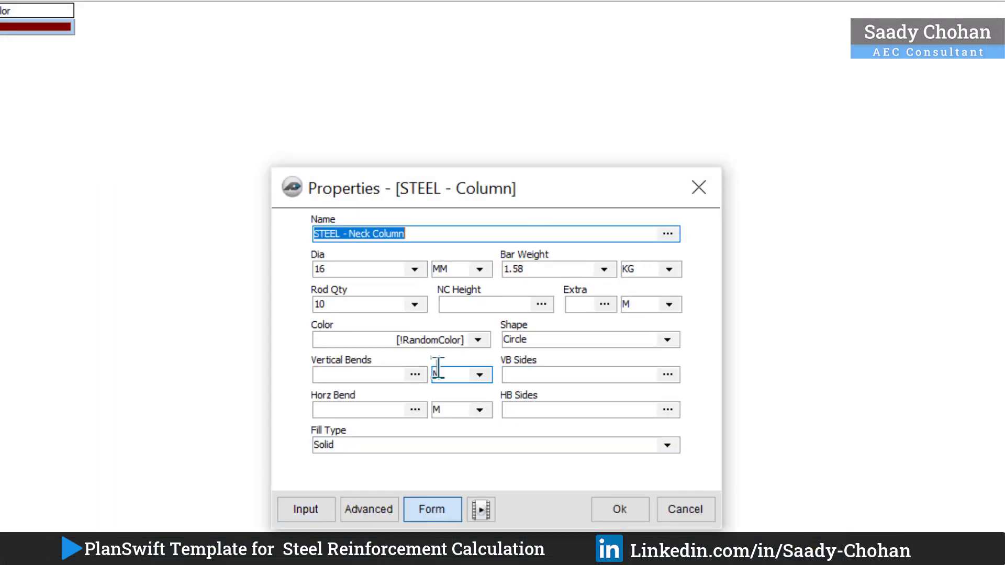
Assign Vertical Bends, VB Sides, Horz Bend and HB Sides to a form tab named Bends and review the resulting form
{"action": "left_click", "coordinate": [369, 509]}
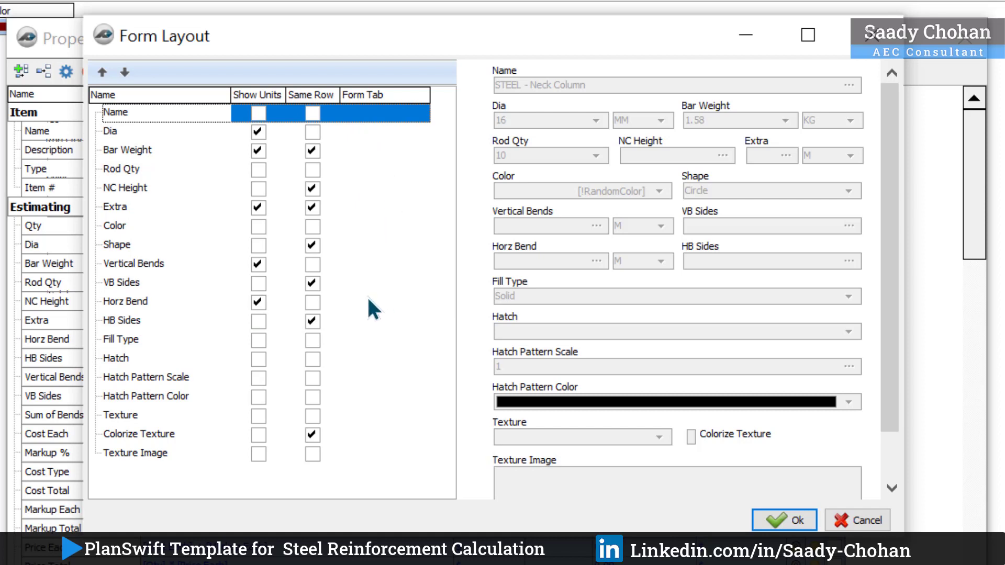
{"action": "left_click", "coordinate": [382, 263]}
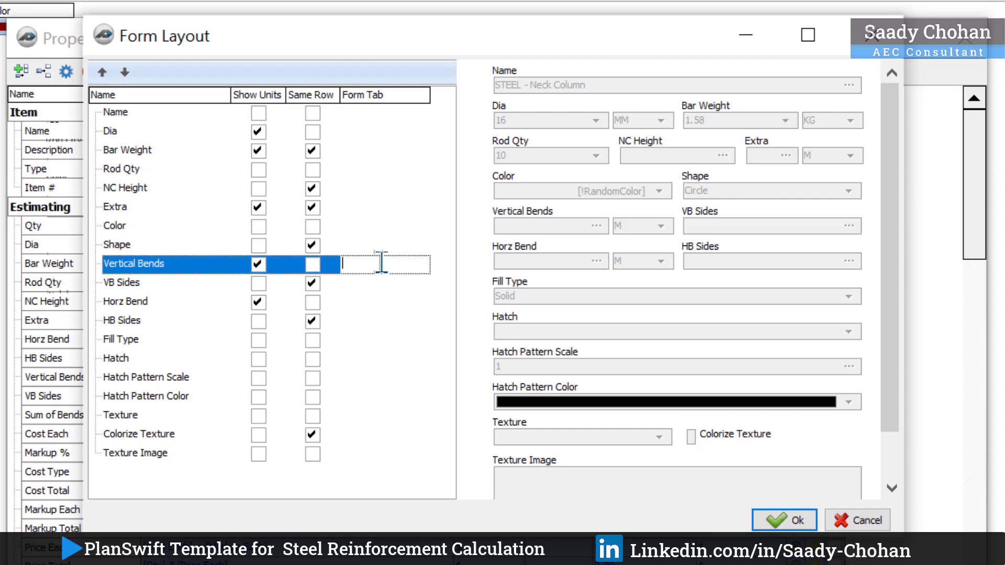
{"action": "type", "text": "Bends"}
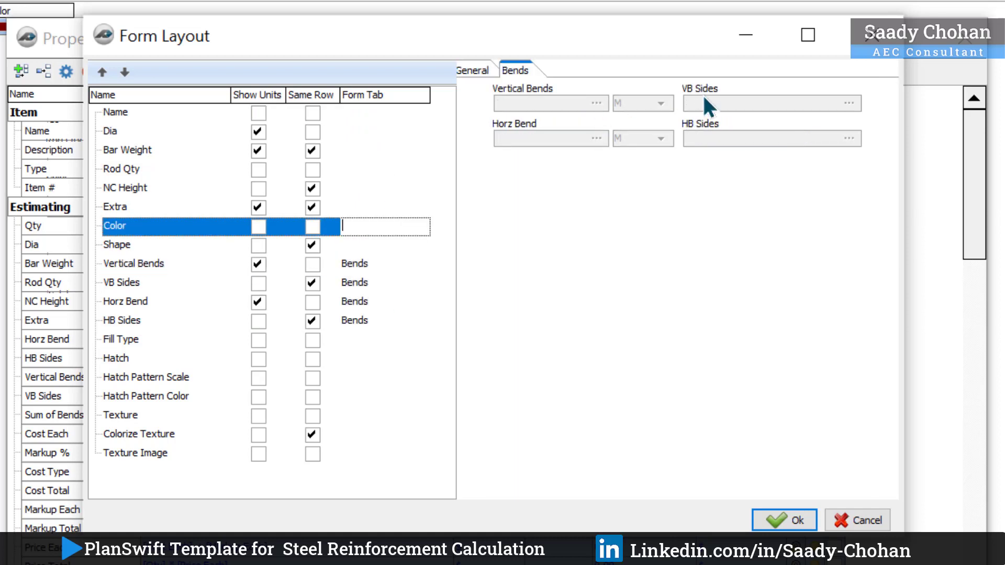
{"action": "left_click", "coordinate": [489, 71]}
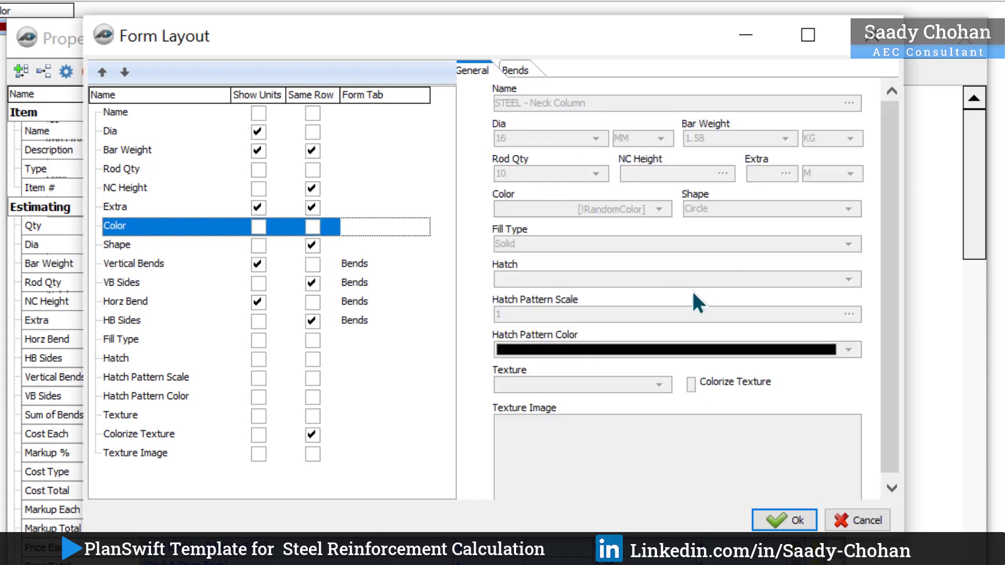
{"action": "left_click", "coordinate": [779, 521]}
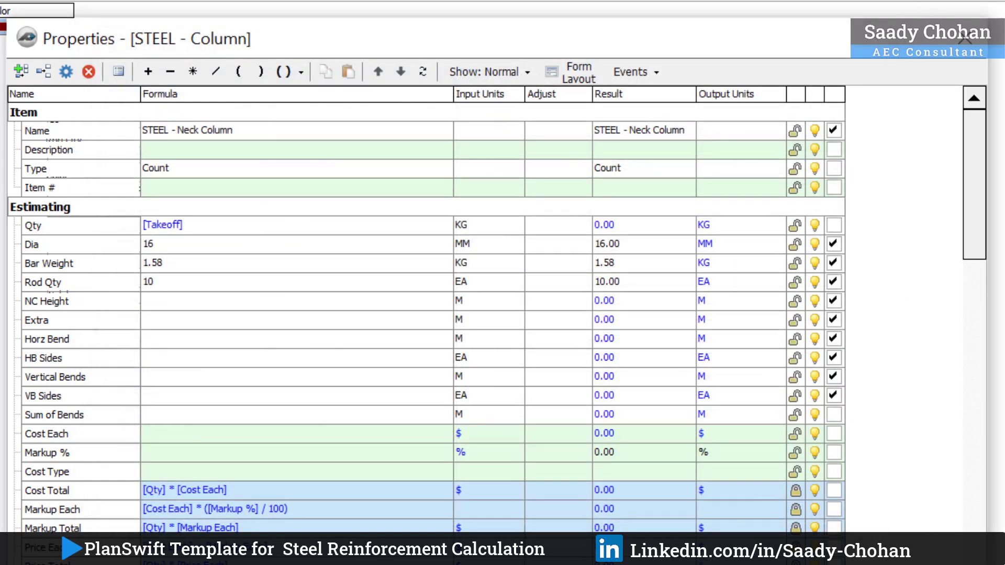
{"action": "left_click", "coordinate": [167, 552]}
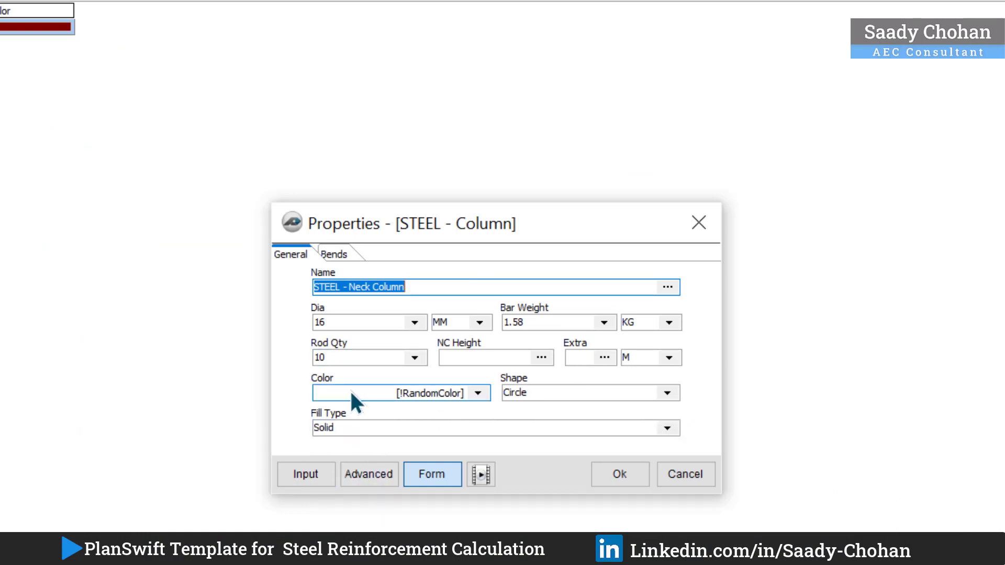
Exclude Fill Type and all the hatch and texture properties from the input form, keeping Color, and save the template's properties
{"action": "left_click", "coordinate": [369, 474]}
{"action": "left_click_drag", "start_coordinate": [980, 212], "coordinate": [970, 301]}
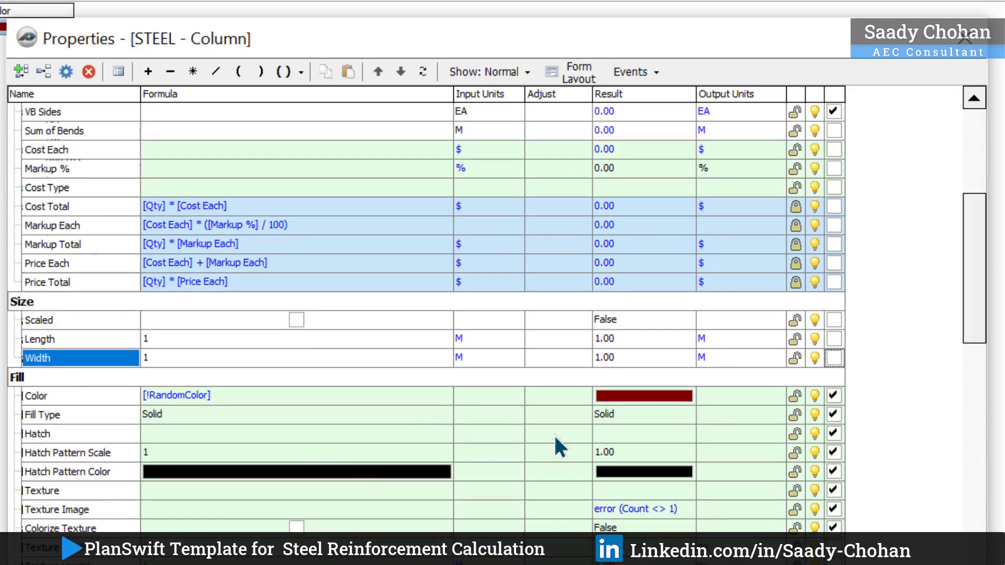
{"action": "left_click", "coordinate": [832, 414]}
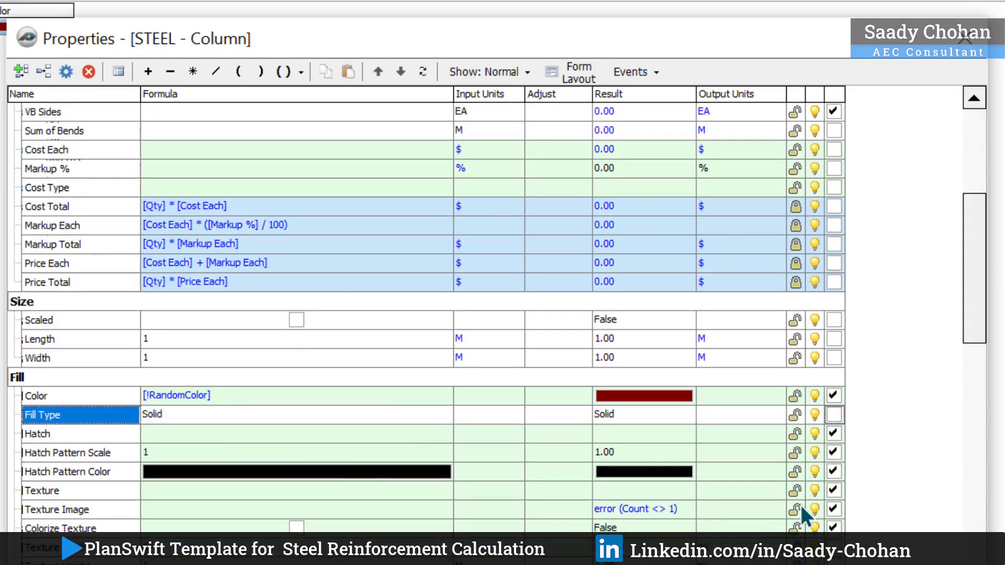
{"action": "left_click", "coordinate": [831, 434]}
{"action": "left_click", "coordinate": [833, 452]}
{"action": "left_click", "coordinate": [833, 472]}
{"action": "left_click", "coordinate": [833, 491]}
{"action": "left_click", "coordinate": [833, 510]}
{"action": "left_click", "coordinate": [833, 527]}
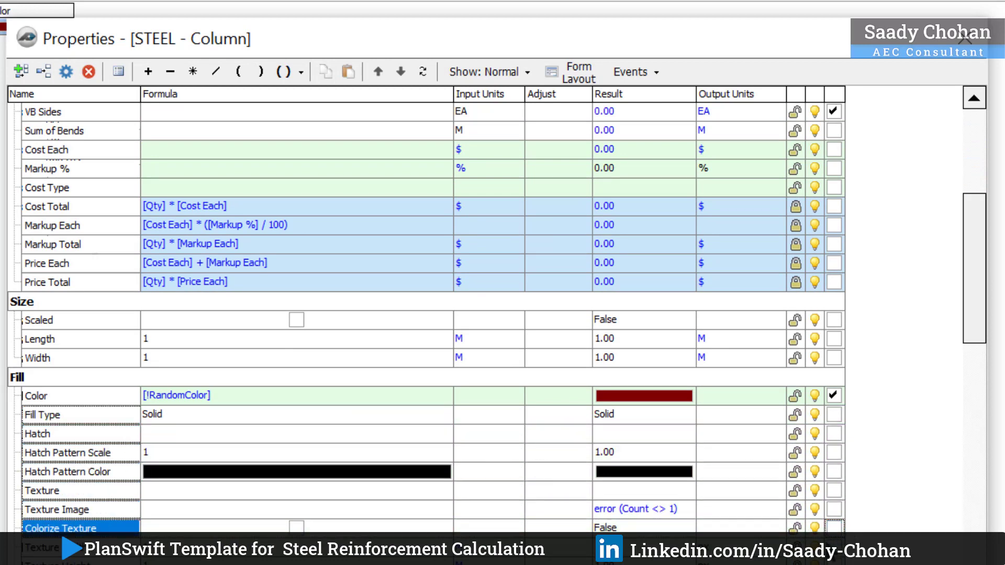
{"action": "left_click", "coordinate": [162, 559]}
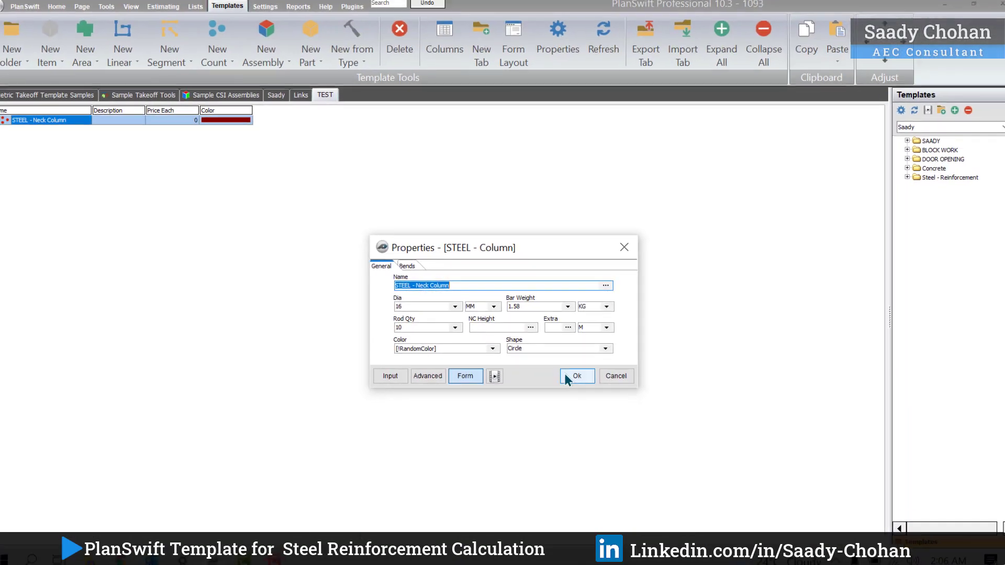
{"action": "left_click", "coordinate": [566, 376]}
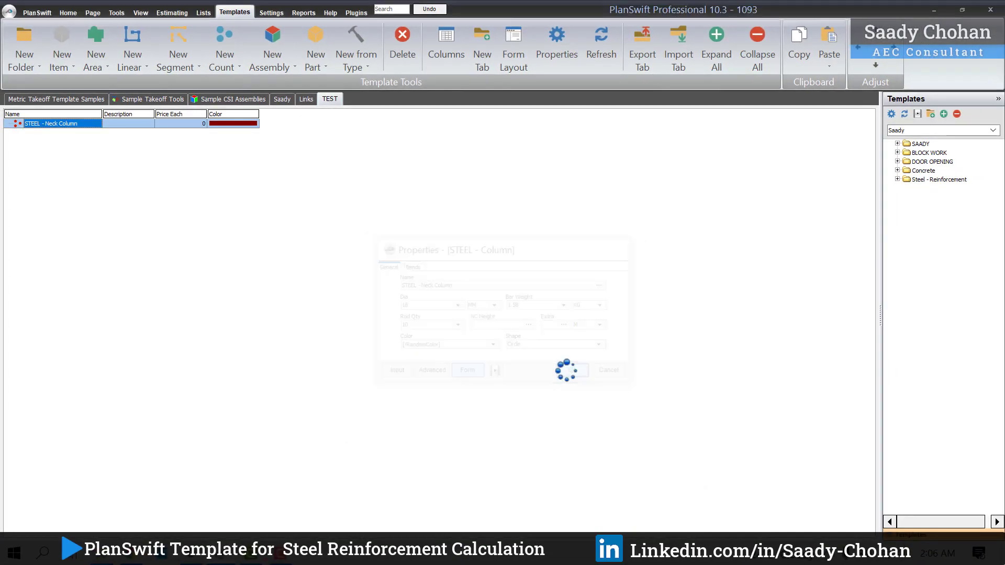
Reopen STEEL - Neck Column's advanced properties and begin the Sum of Bends formula with ([Vertical Bends] * [VB Sides])
{"action": "right_click", "coordinate": [67, 124]}
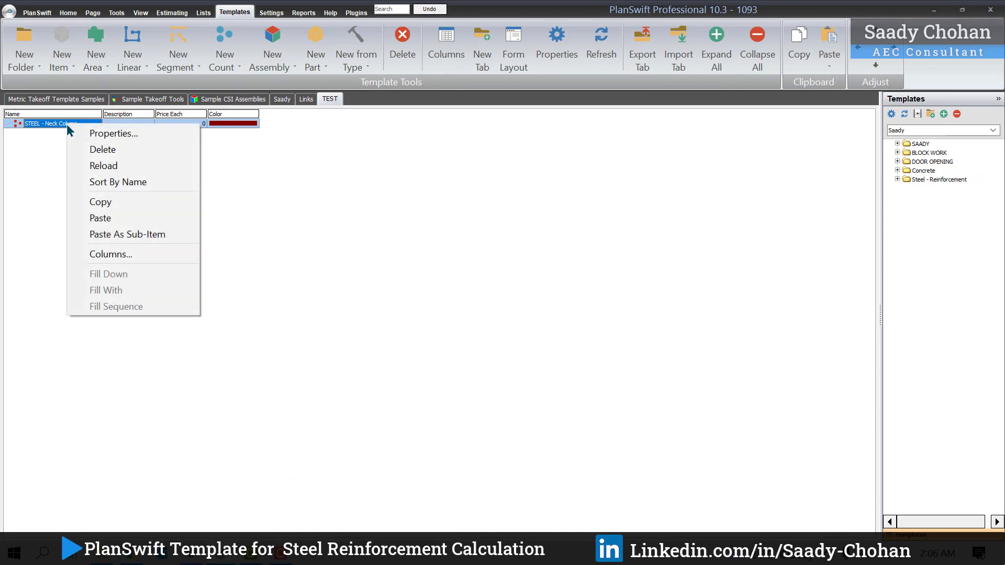
{"action": "left_click", "coordinate": [87, 132]}
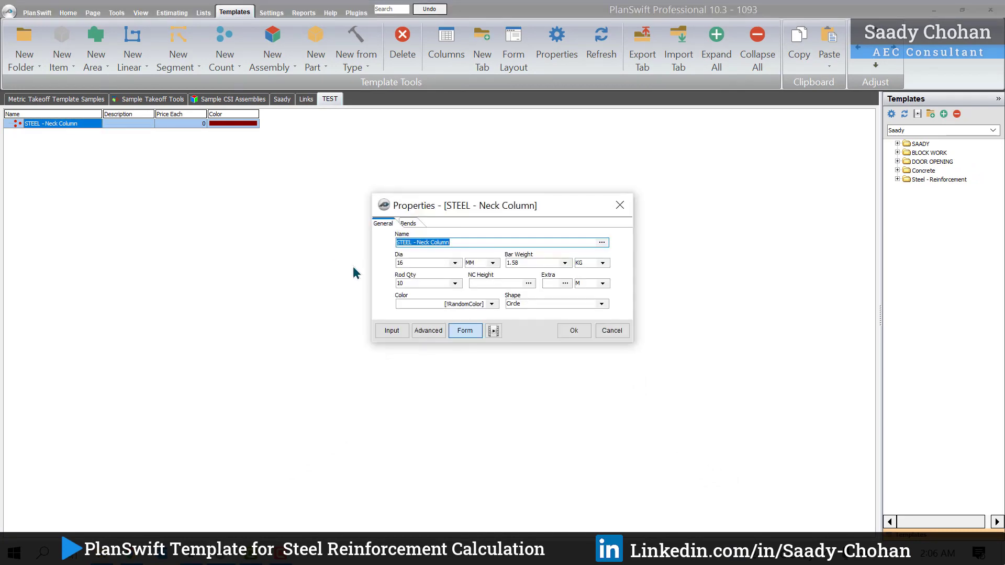
{"action": "left_click", "coordinate": [417, 330]}
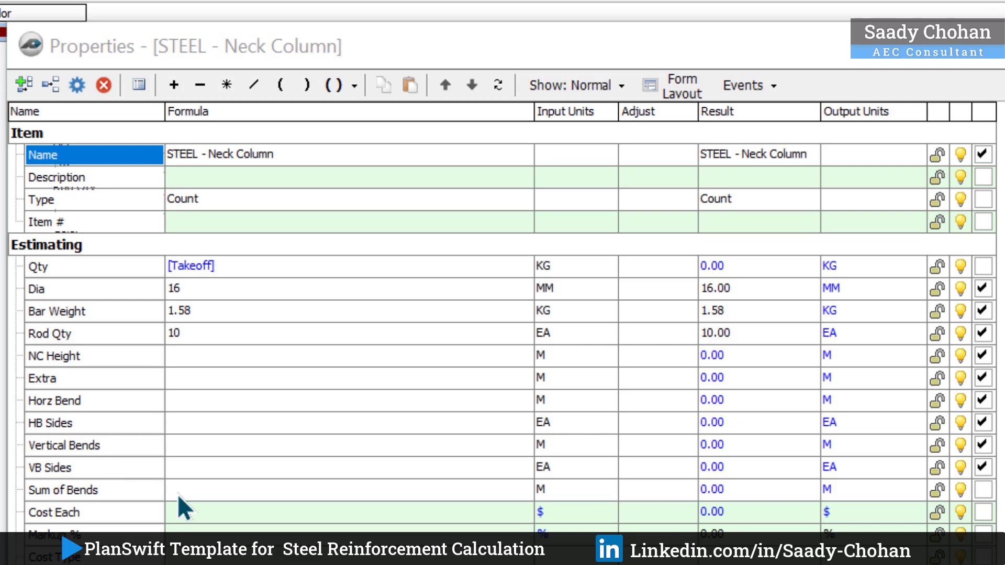
{"action": "left_click", "coordinate": [223, 494]}
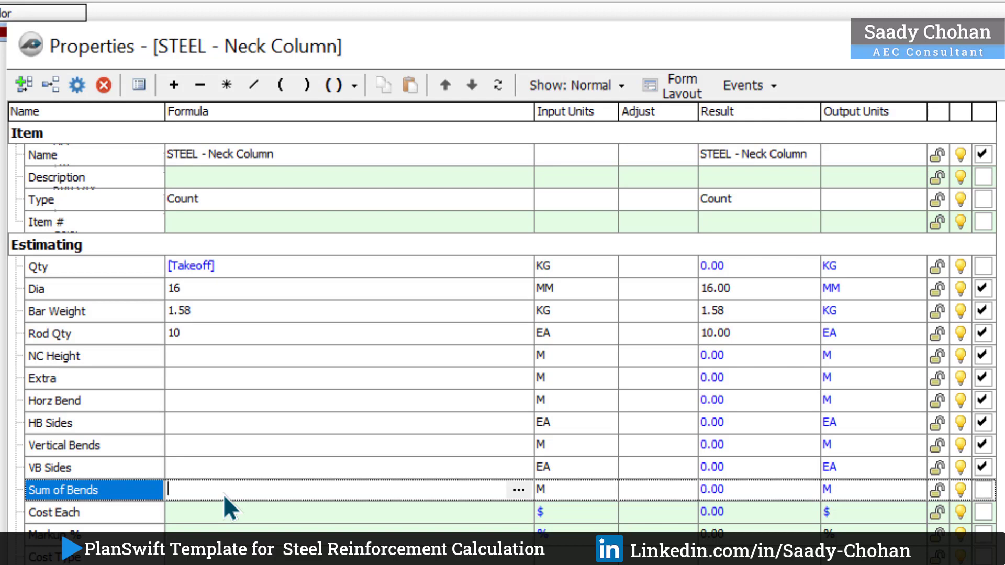
{"action": "left_click_drag", "start_coordinate": [106, 442], "coordinate": [193, 489]}
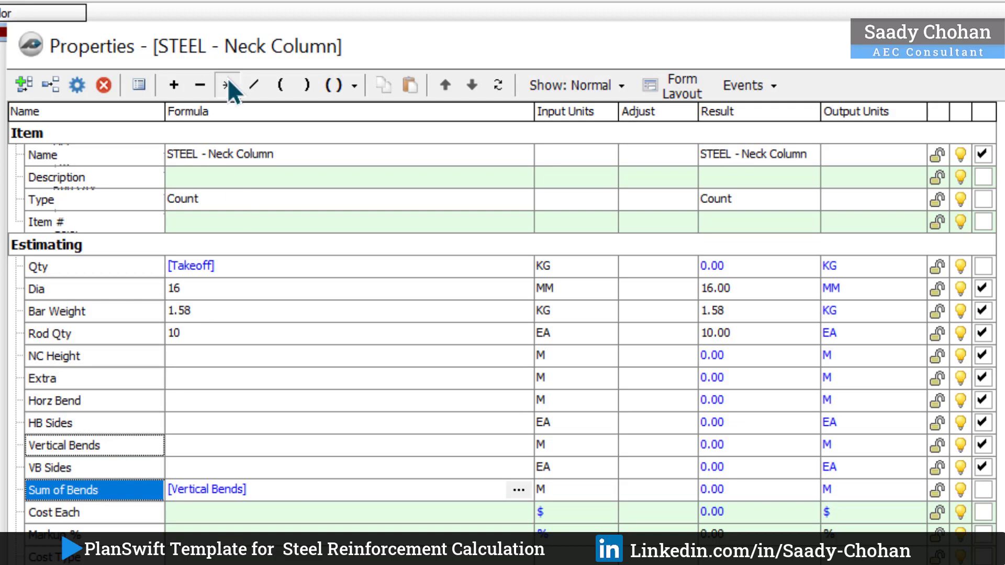
{"action": "left_click_drag", "start_coordinate": [68, 469], "coordinate": [146, 495]}
{"action": "left_click", "coordinate": [341, 85]}
{"action": "left_click", "coordinate": [366, 115]}
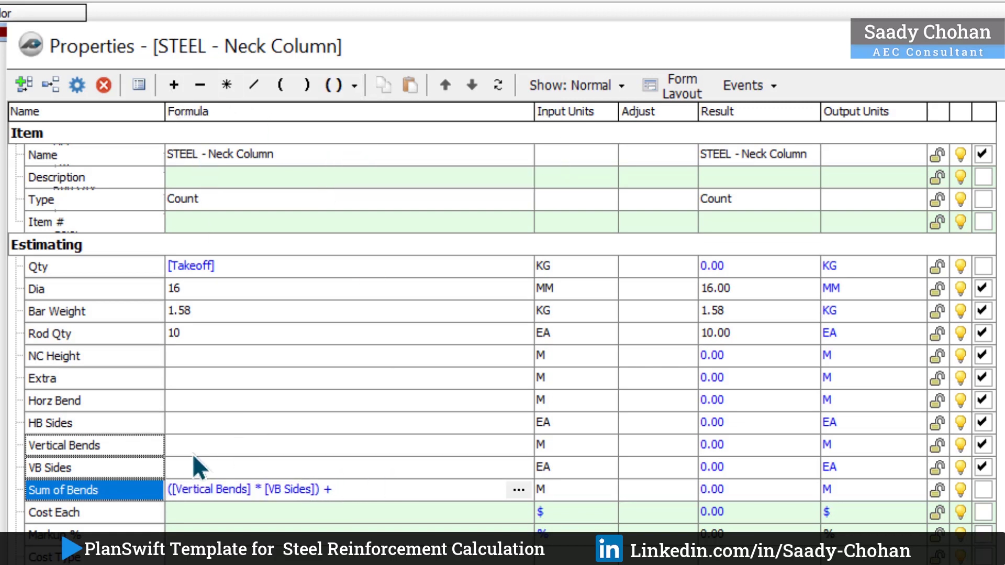
Complete the Sum of Bends formula by adding ([Horz Bend] * [HB Sides])
{"action": "left_click", "coordinate": [76, 403]}
{"action": "left_click", "coordinate": [223, 89]}
{"action": "left_click_drag", "start_coordinate": [64, 424], "coordinate": [339, 489]}
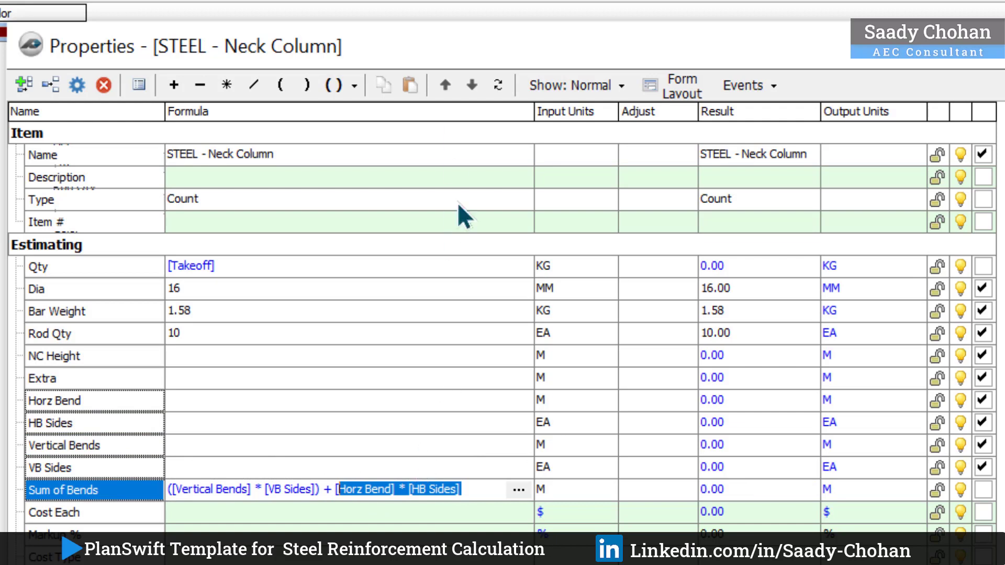
{"action": "left_click", "coordinate": [353, 87]}
{"action": "left_click", "coordinate": [366, 122]}
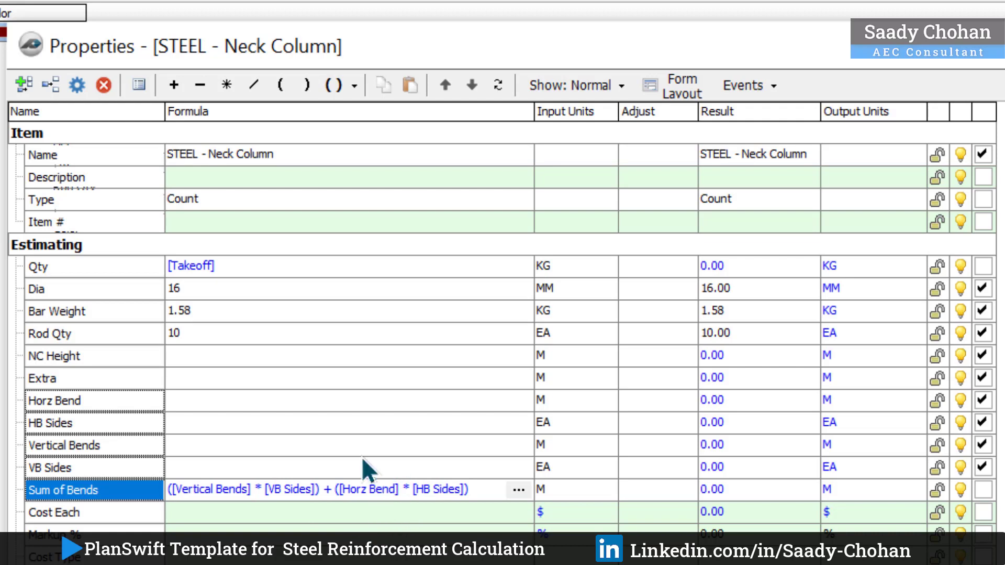
Replace the Qty formula with ([NC Height] + [Extra] + [Sum of Bends])
{"action": "left_click", "coordinate": [253, 265]}
{"action": "left_click_drag", "start_coordinate": [283, 265], "coordinate": [157, 291]}
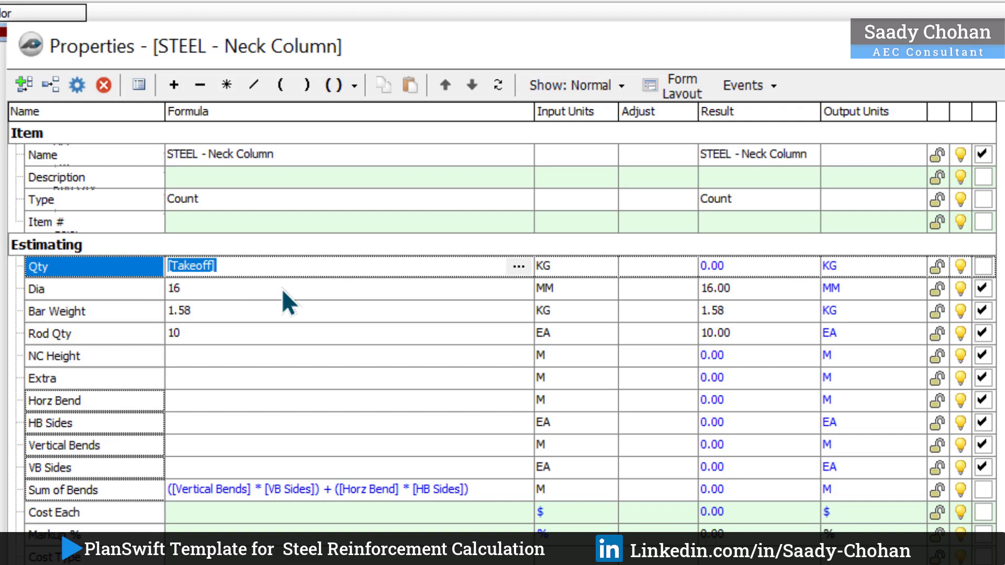
{"action": "key", "text": "Delete"}
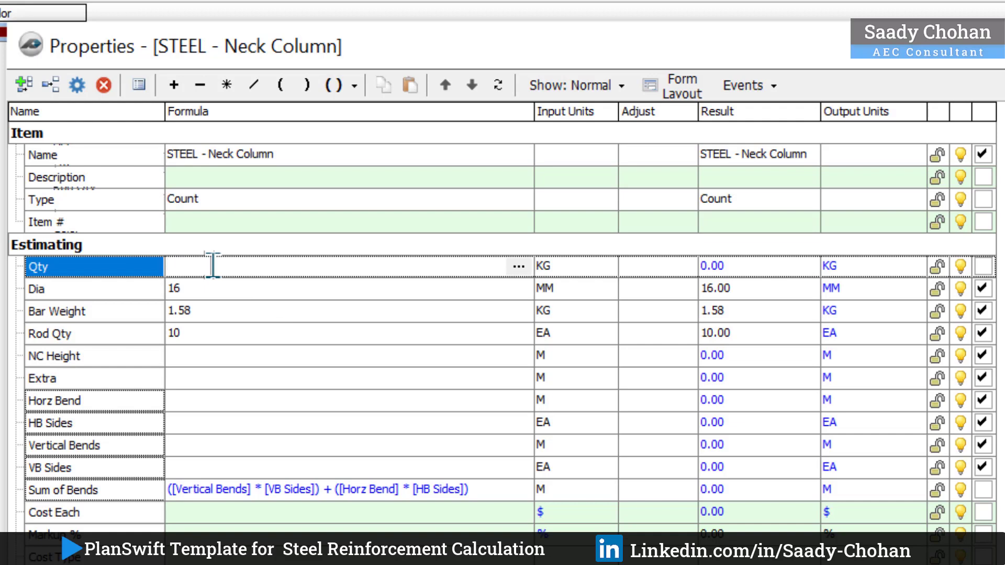
{"action": "left_click_drag", "start_coordinate": [59, 361], "coordinate": [187, 270]}
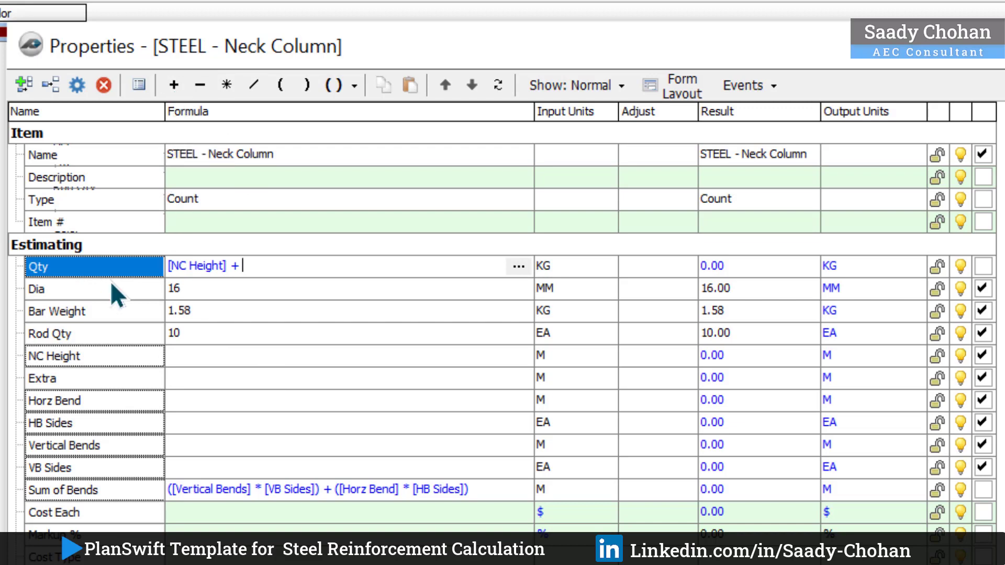
{"action": "left_click_drag", "start_coordinate": [56, 381], "coordinate": [261, 267]}
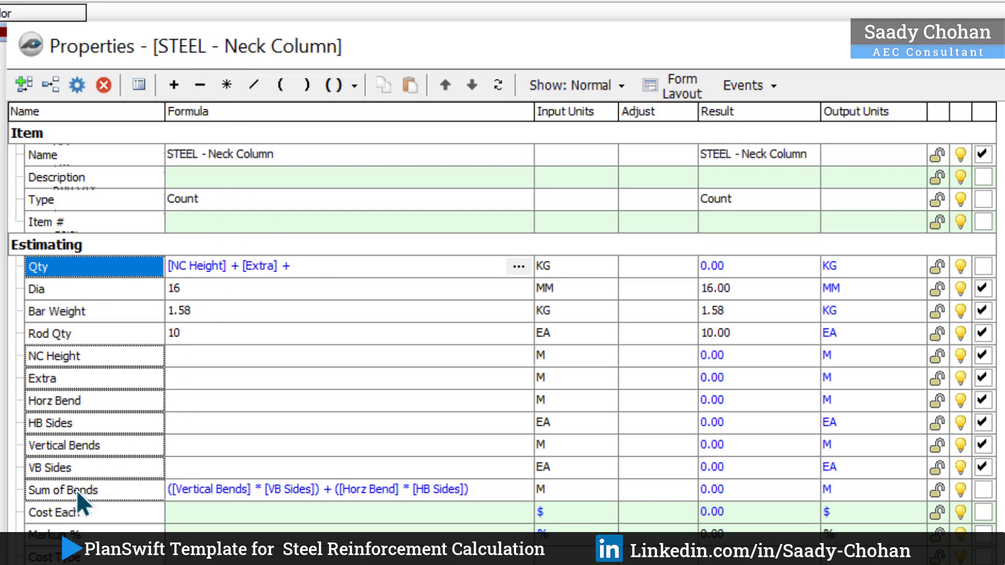
{"action": "left_click_drag", "start_coordinate": [74, 490], "coordinate": [166, 293]}
{"action": "left_click", "coordinate": [333, 86]}
{"action": "left_click", "coordinate": [374, 116]}
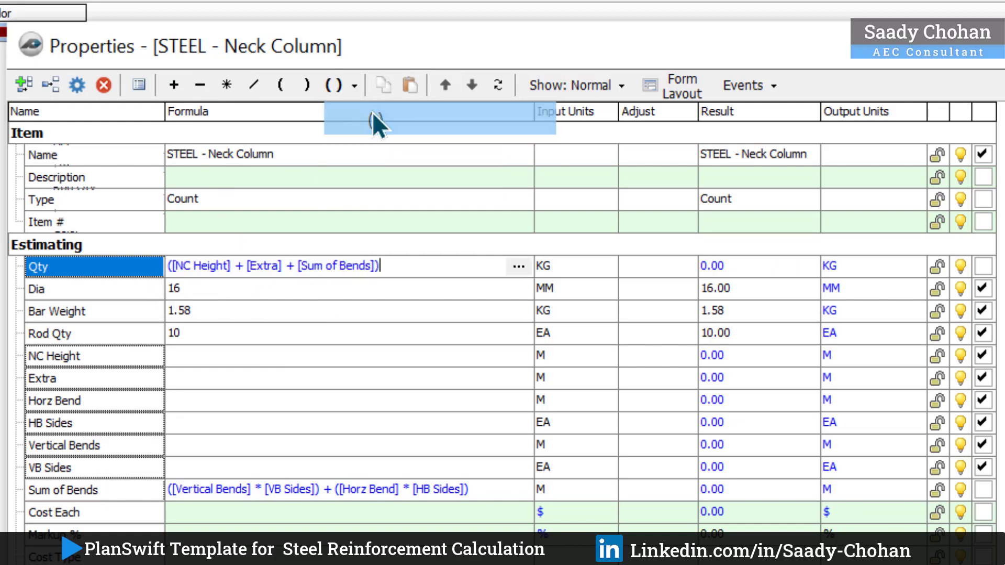
Multiply the Qty formula's sum by [Rod Qty], enclose that product in parentheses, and multiply it by [Bar Weight]
{"action": "left_click", "coordinate": [395, 263]}
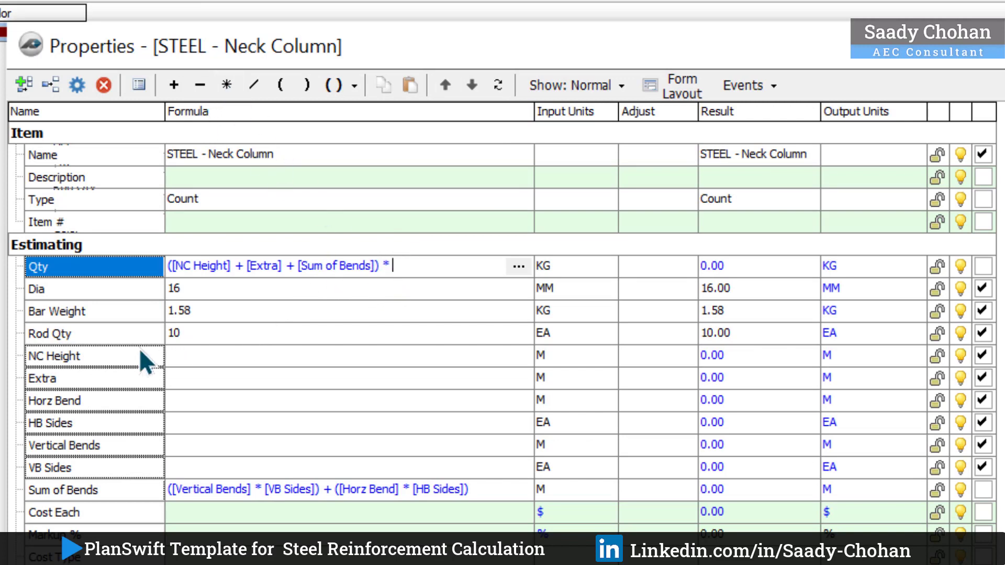
{"action": "left_click_drag", "start_coordinate": [93, 334], "coordinate": [417, 273]}
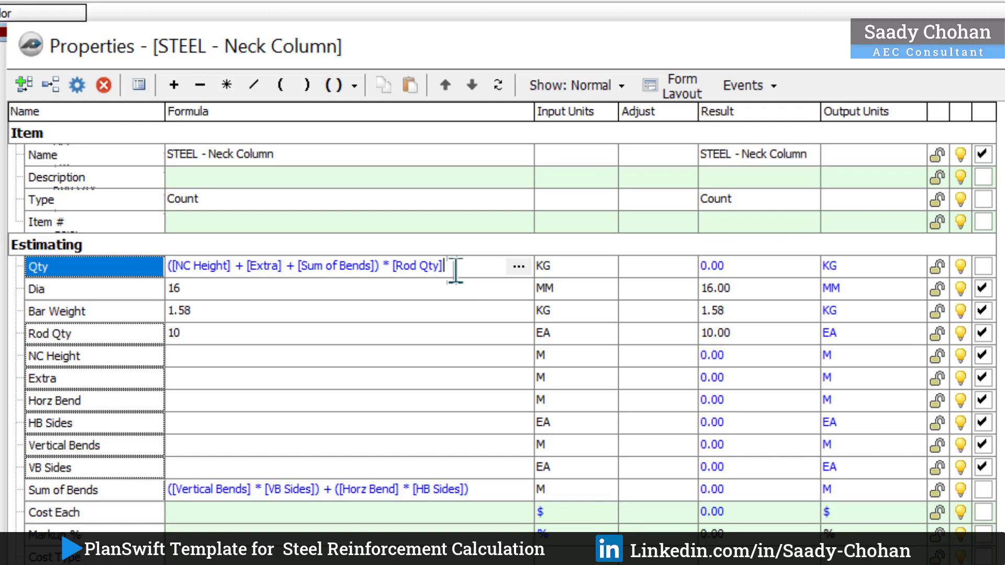
{"action": "left_click_drag", "start_coordinate": [455, 270], "coordinate": [139, 287]}
{"action": "left_click", "coordinate": [354, 85]}
{"action": "left_click", "coordinate": [353, 109]}
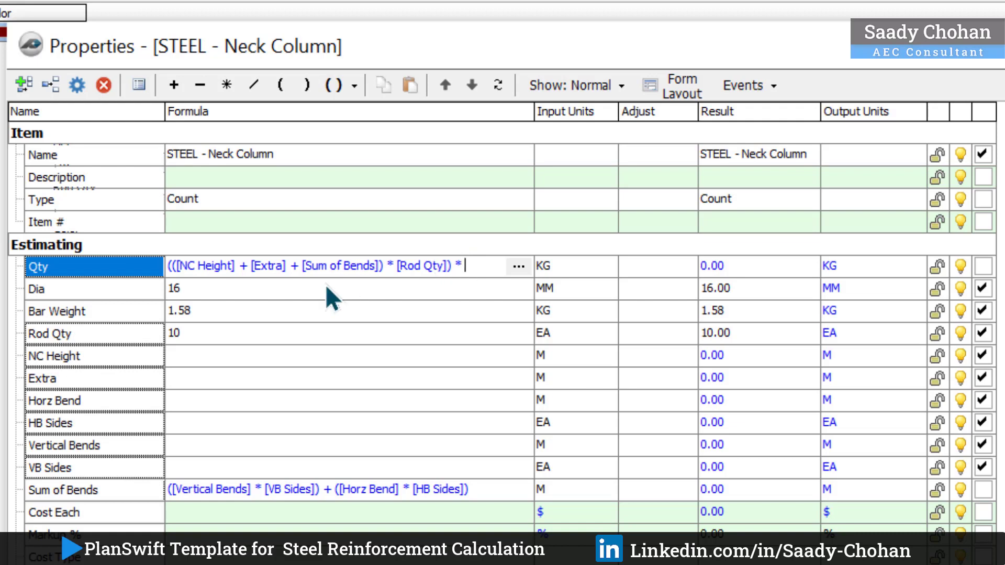
{"action": "double_click", "coordinate": [92, 311]}
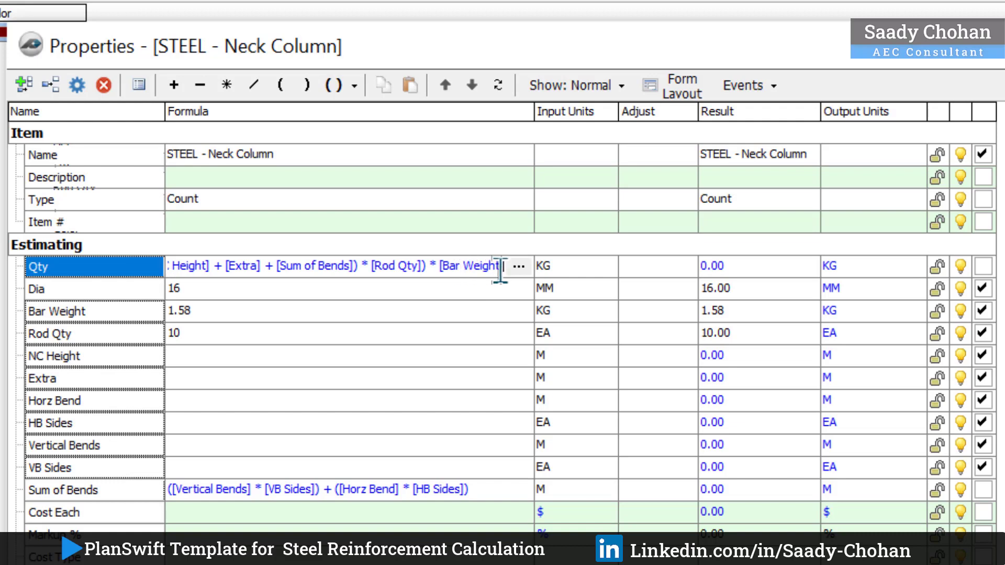
Enclose the existing Qty formula in parentheses and multiply it by [Takeoff]
{"action": "left_click_drag", "start_coordinate": [471, 267], "coordinate": [117, 285]}
{"action": "left_click", "coordinate": [354, 87]}
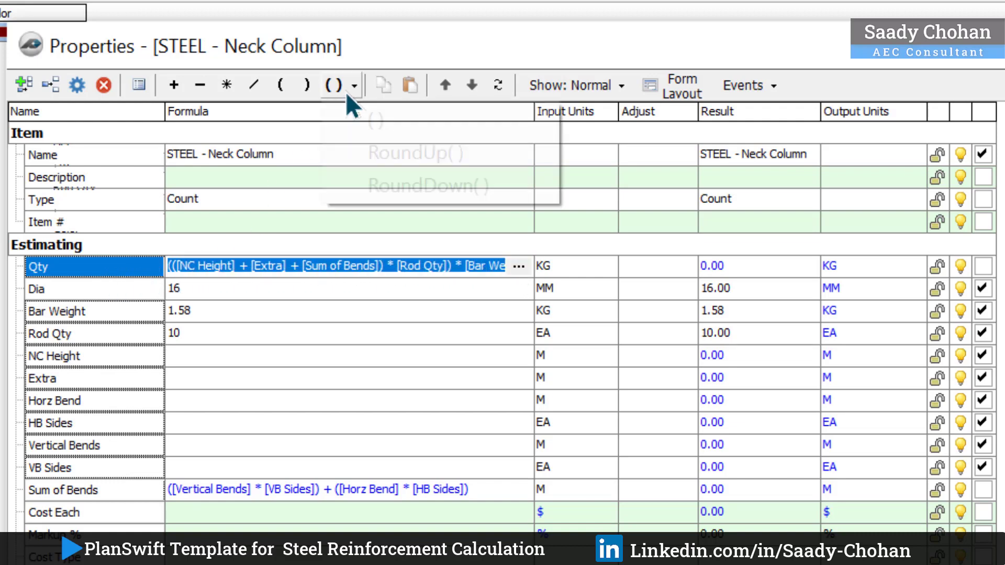
{"action": "left_click", "coordinate": [373, 120]}
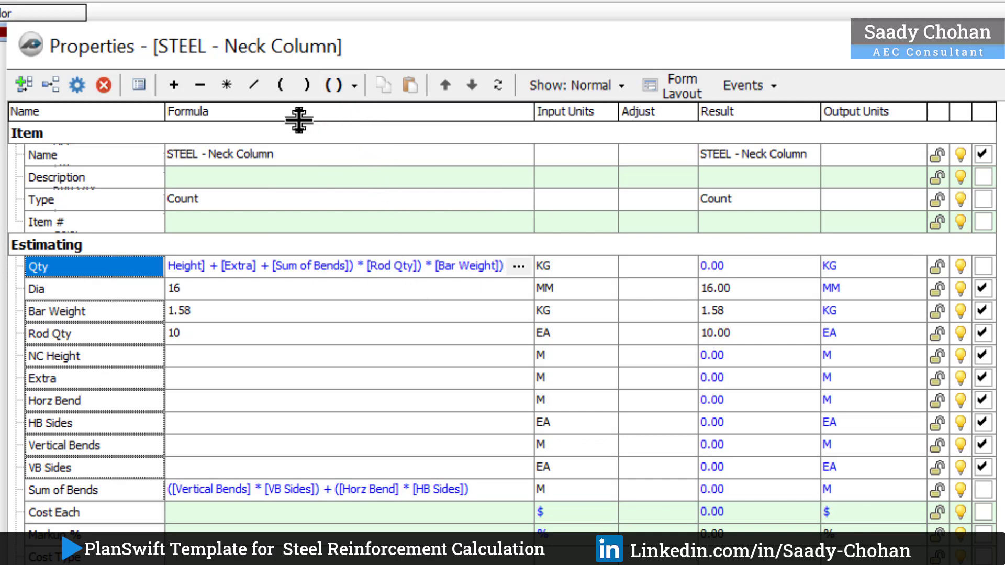
{"action": "left_click", "coordinate": [230, 90]}
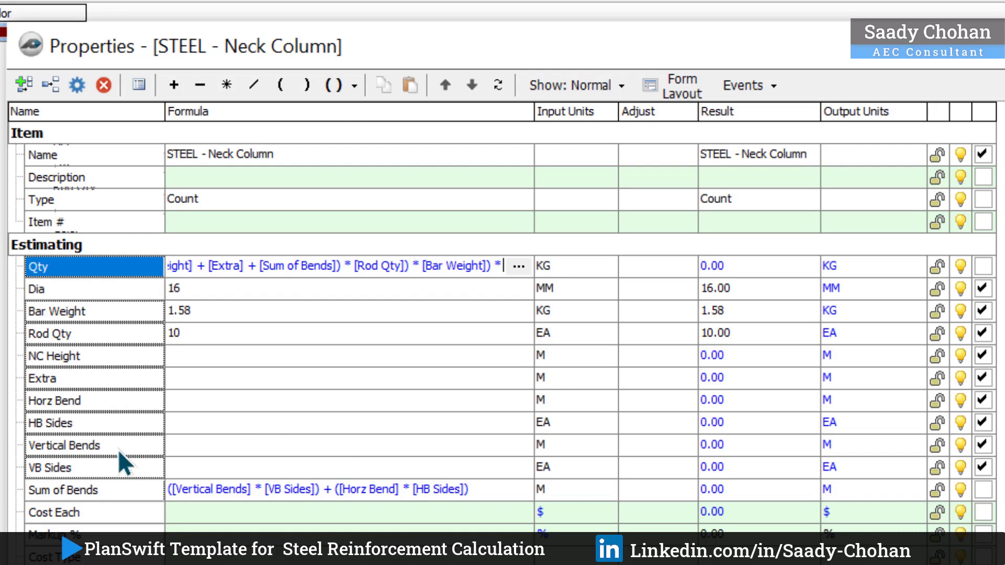
{"action": "scroll", "coordinate": [96, 411], "scroll_direction": "down", "scroll_amount": 3}
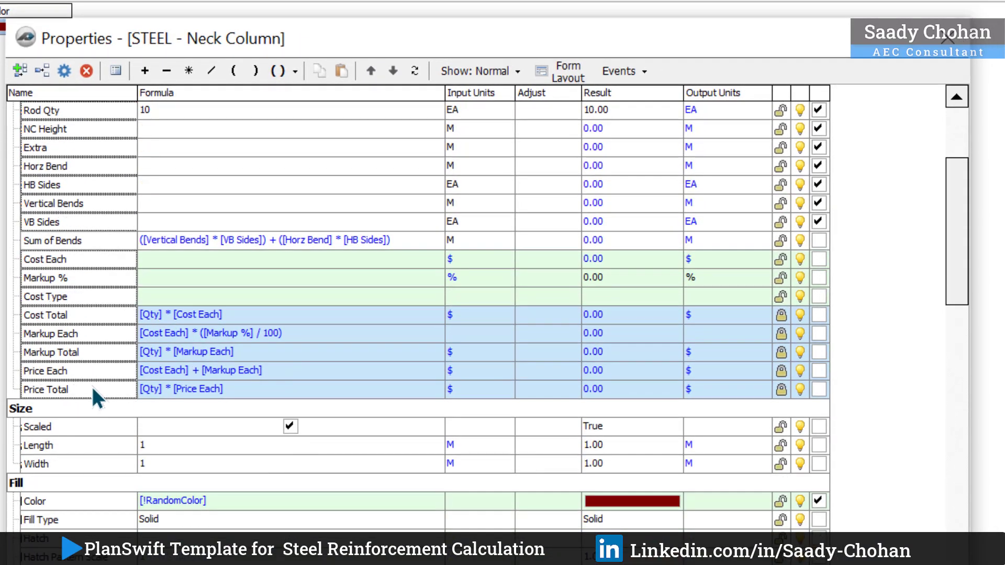
{"action": "scroll", "coordinate": [90, 388], "scroll_direction": "down", "scroll_amount": 6}
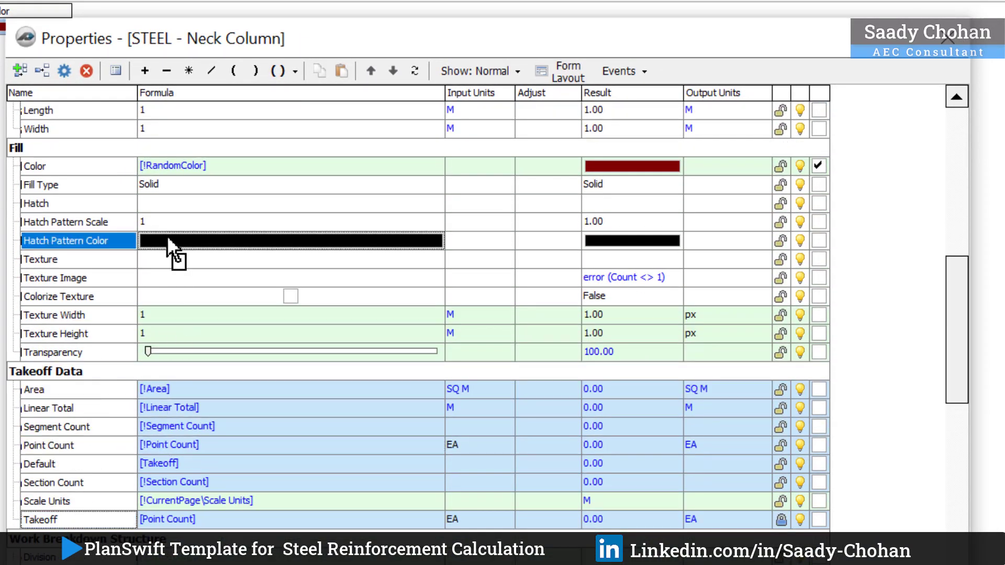
{"action": "scroll", "coordinate": [168, 246], "scroll_direction": "up", "scroll_amount": 2}
{"action": "scroll", "coordinate": [167, 262], "scroll_direction": "up", "scroll_amount": 7}
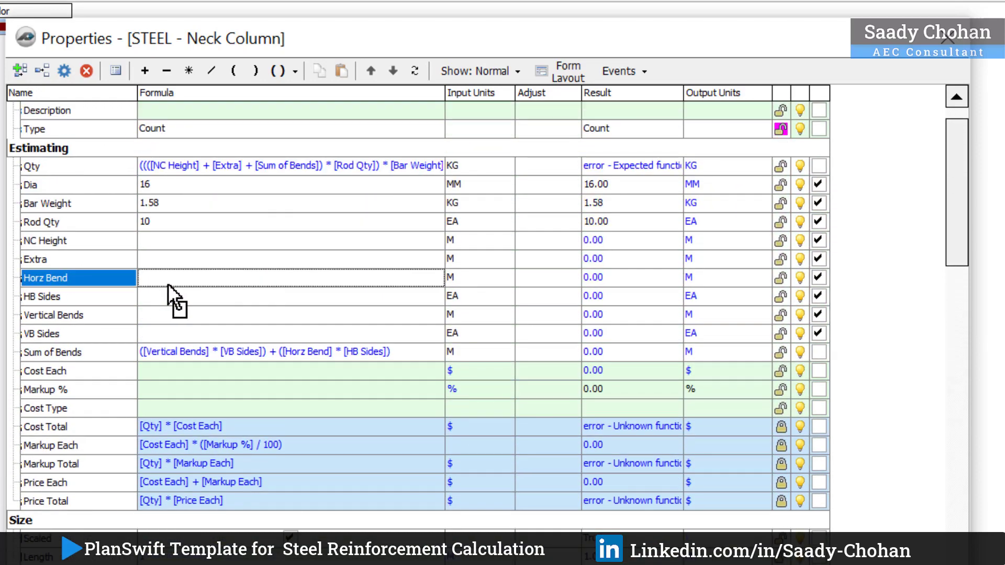
Balance the outer parentheses around the extended Qty formula, check it in the Formula Editor, and save the template's properties
{"action": "left_click", "coordinate": [437, 223]}
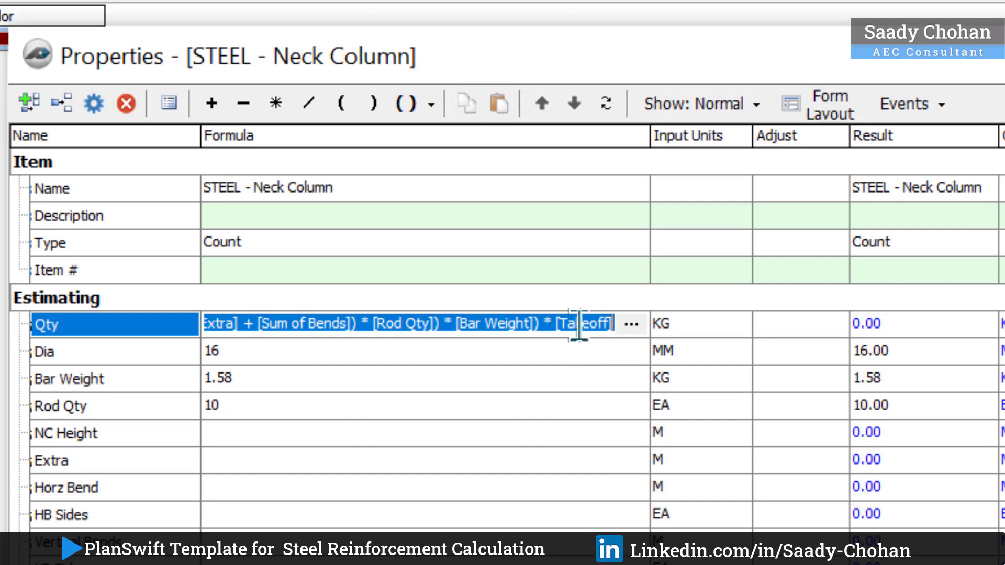
{"action": "left_click", "coordinate": [587, 302]}
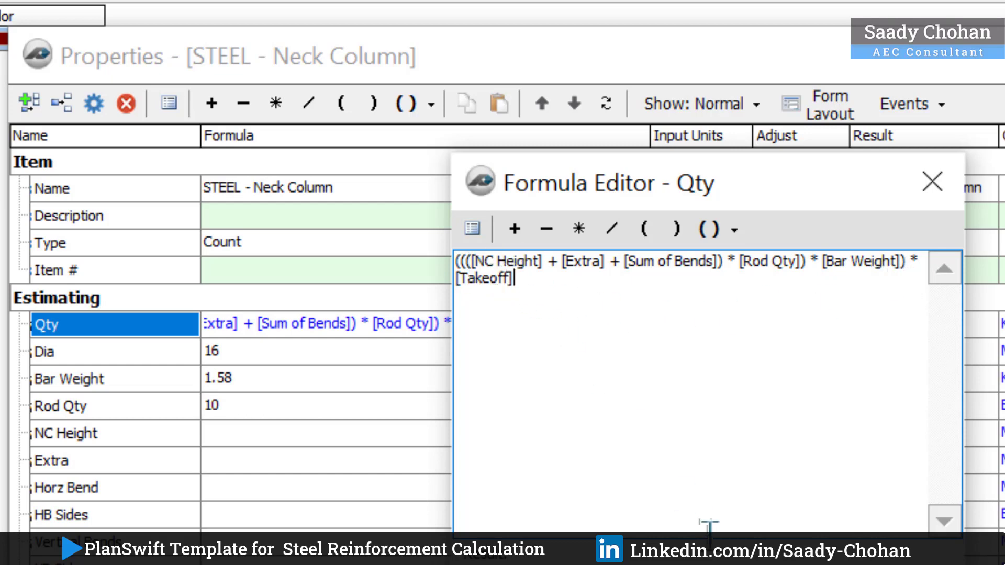
{"action": "left_click", "coordinate": [711, 547]}
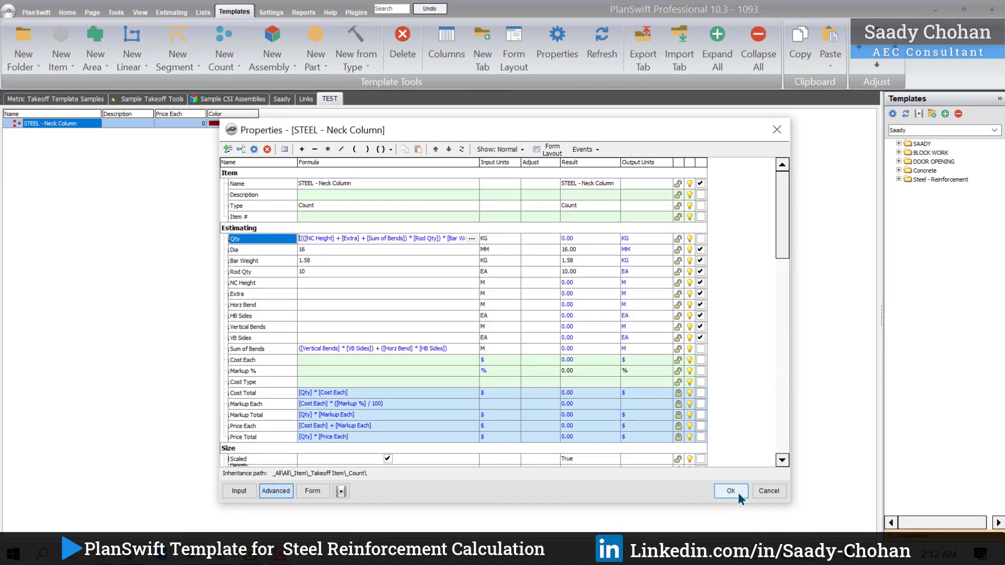
{"action": "left_click", "coordinate": [803, 547]}
Reopen STEEL - Neck Column's properties and review the full Qty formula in the Formula Editor and the General input form
{"action": "right_click", "coordinate": [47, 135]}
{"action": "left_click", "coordinate": [73, 137]}
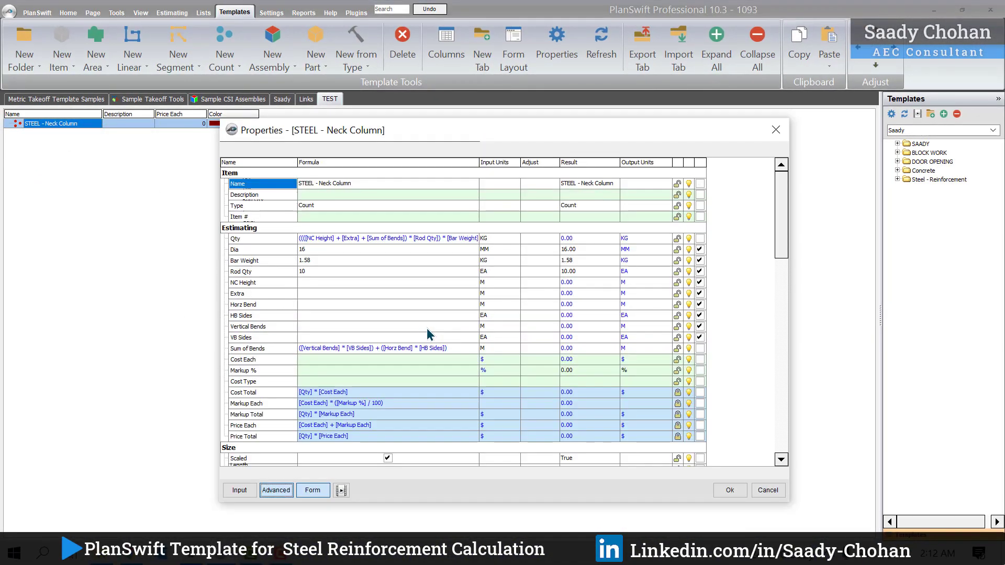
{"action": "left_click", "coordinate": [471, 238]}
{"action": "left_click", "coordinate": [474, 238]}
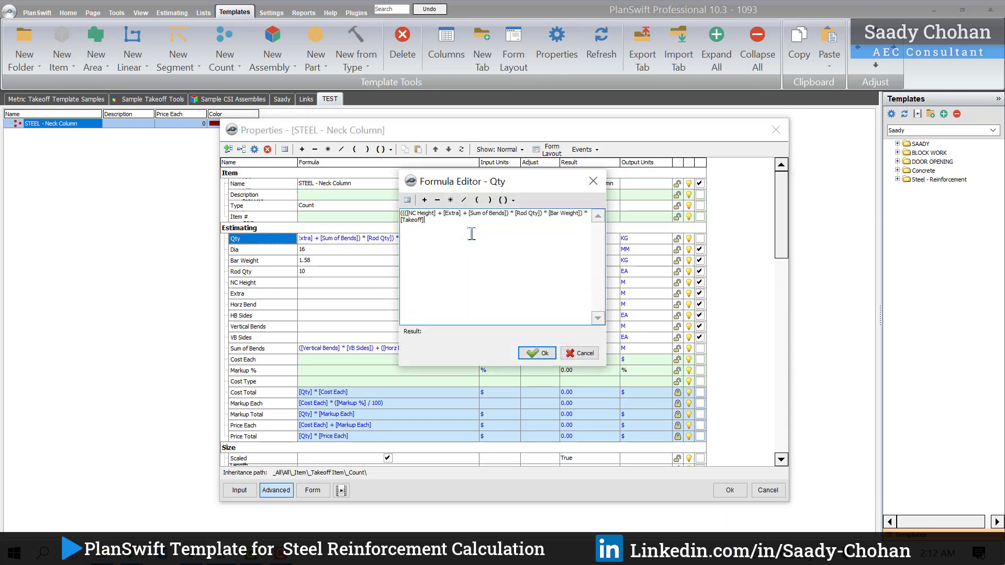
{"action": "left_click_drag", "start_coordinate": [420, 221], "coordinate": [379, 209]}
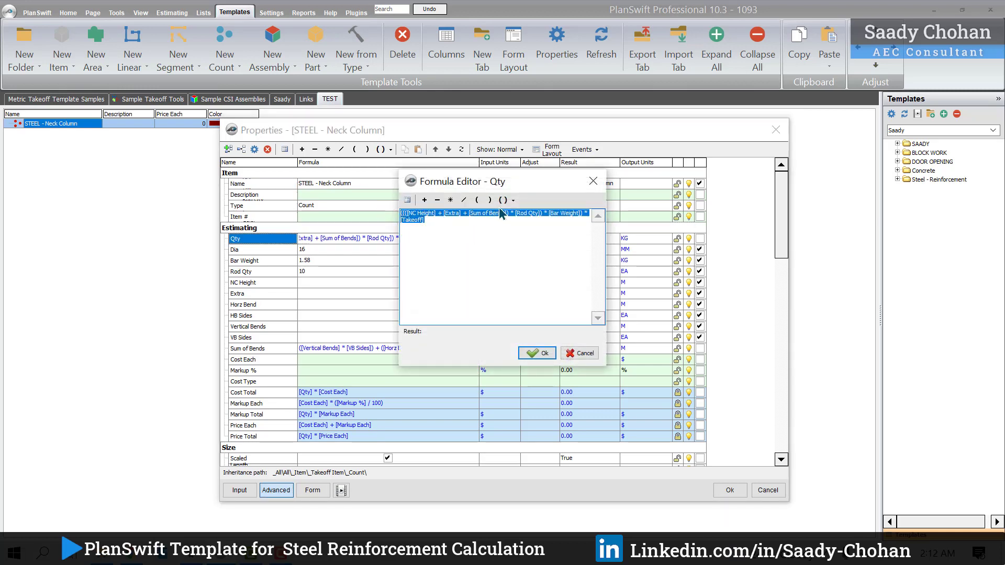
{"action": "left_click", "coordinate": [580, 356]}
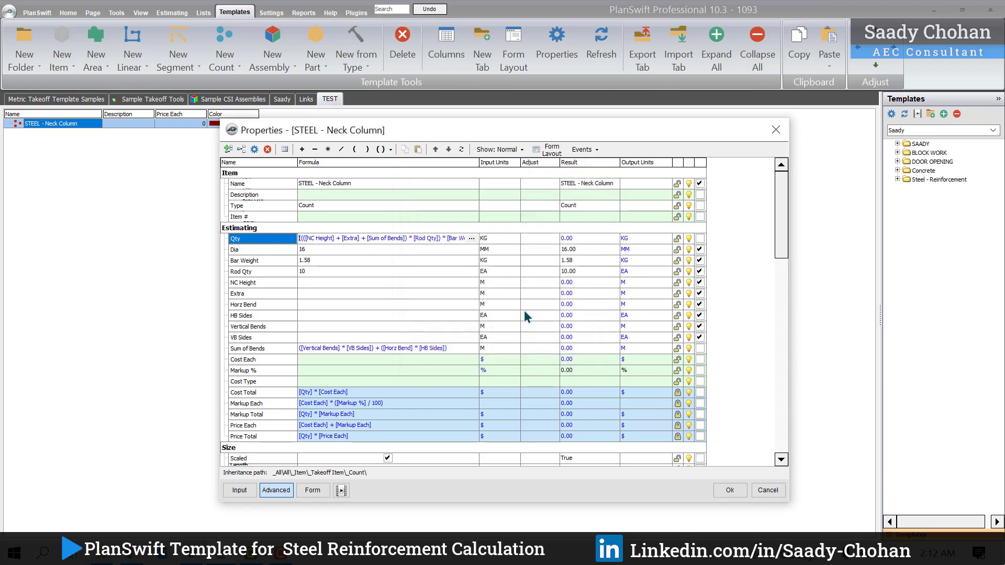
{"action": "left_click", "coordinate": [427, 252]}
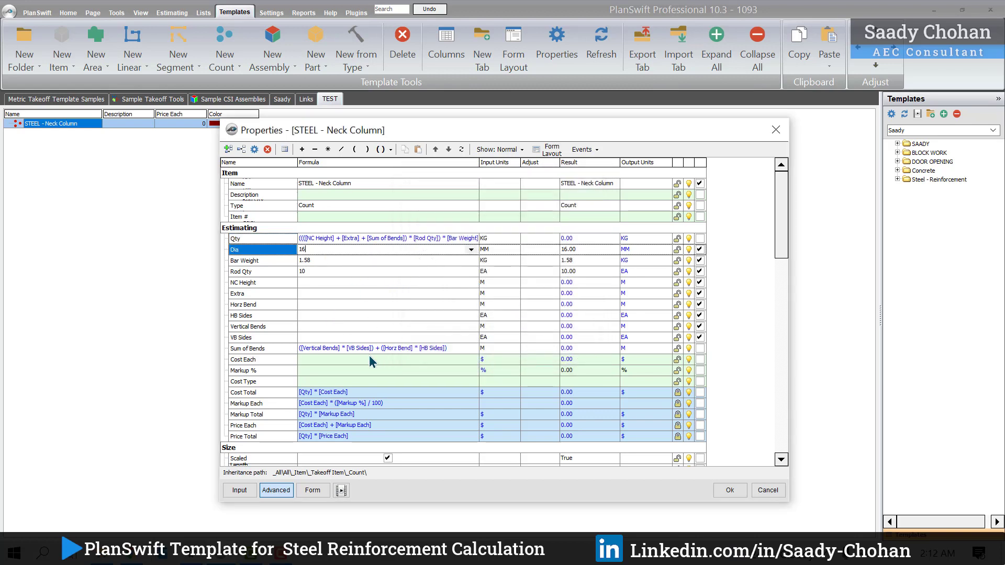
{"action": "left_click", "coordinate": [313, 489]}
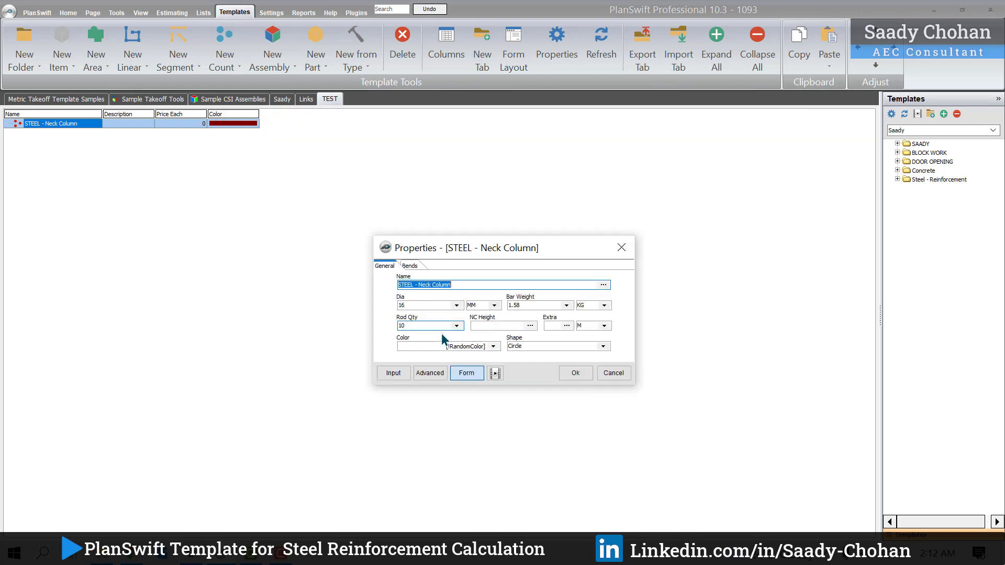
{"action": "left_click", "coordinate": [581, 373]}
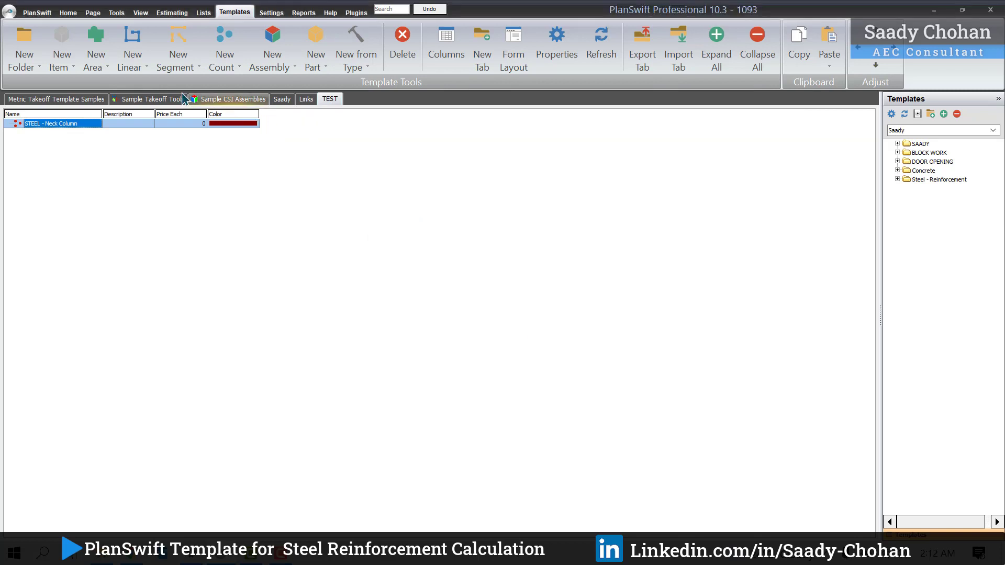
Return to the structural column plan and switch the template list to the TEST set
{"action": "left_click", "coordinate": [68, 13]}
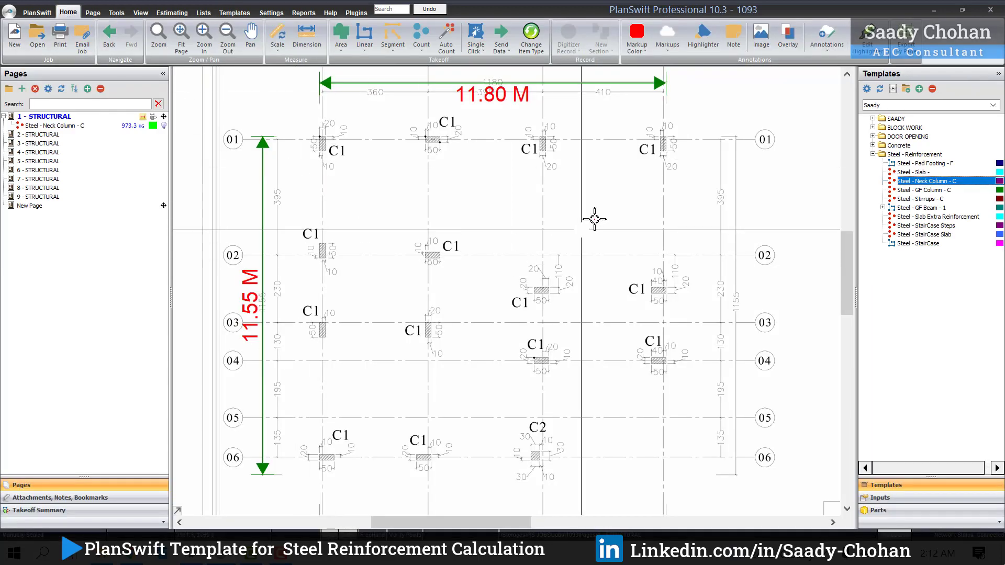
{"action": "left_click", "coordinate": [873, 154]}
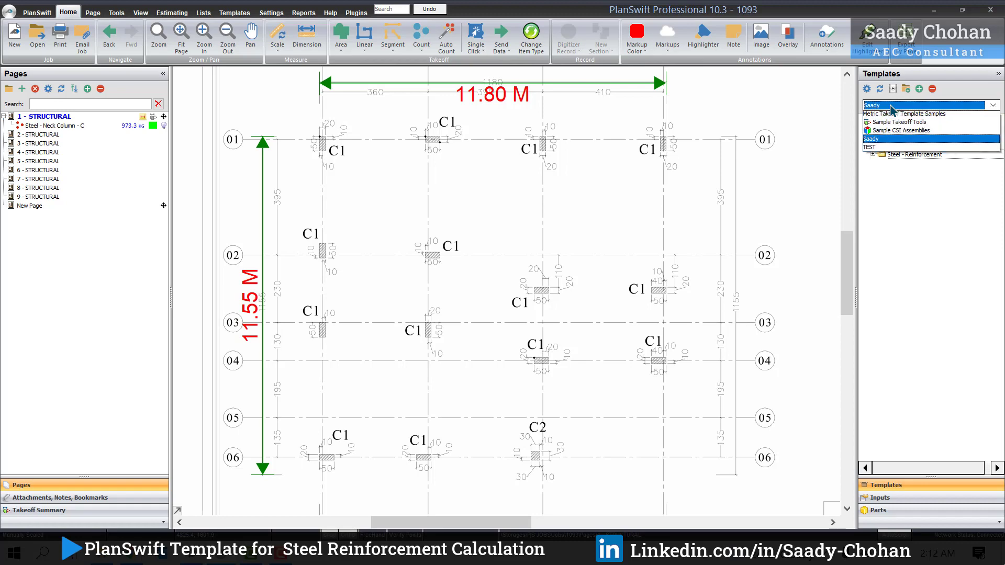
{"action": "left_click", "coordinate": [873, 150]}
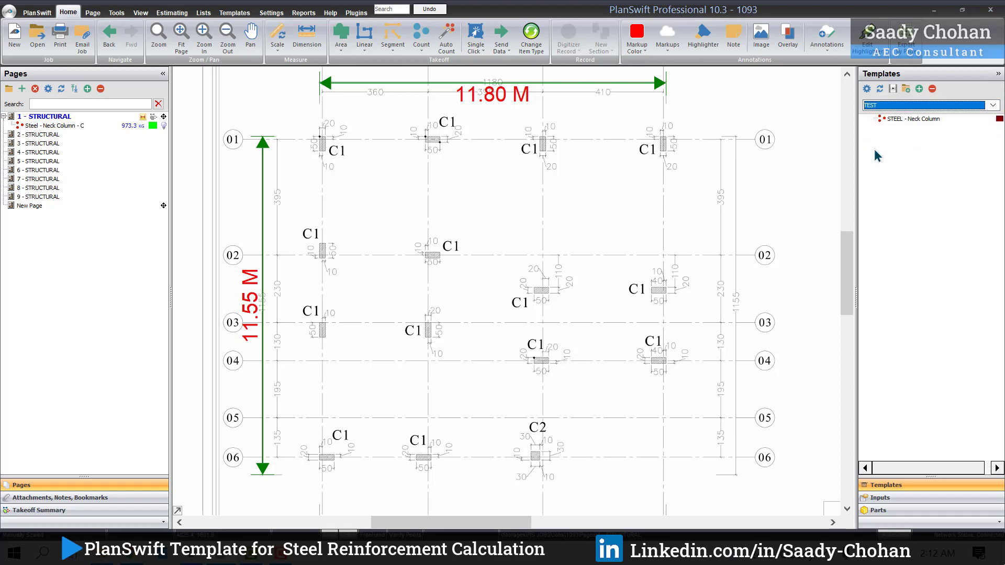
Start a STEEL - Neck Column takeoff beside the C1 column schedule, with NC Height 1.6 and Extra 1.5 M
{"action": "scroll", "coordinate": [587, 184], "scroll_direction": "down", "scroll_amount": 3}
{"action": "scroll", "coordinate": [460, 340], "scroll_direction": "up", "scroll_amount": 2}
{"action": "scroll", "coordinate": [718, 341], "scroll_direction": "up", "scroll_amount": 4}
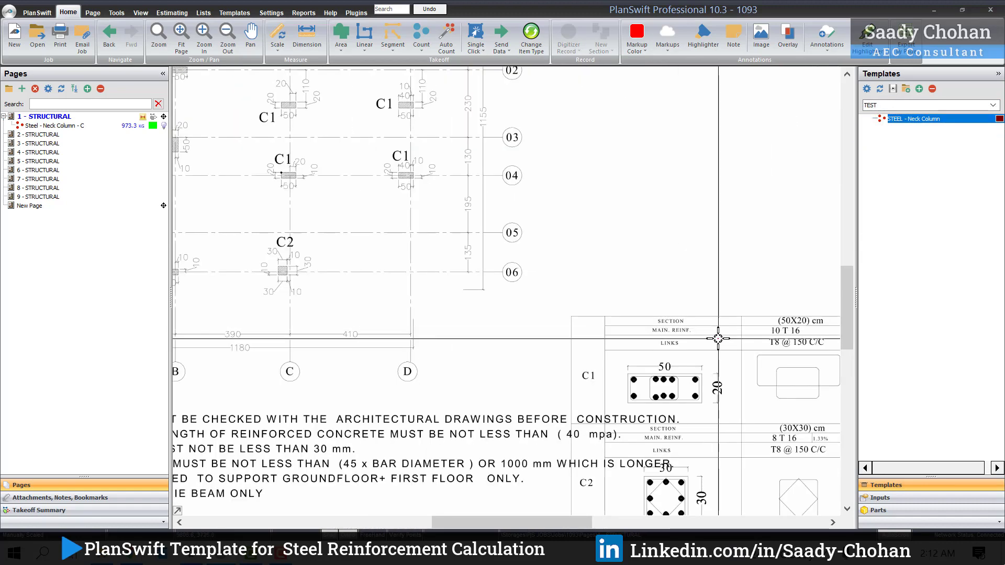
{"action": "left_click_drag", "start_coordinate": [575, 253], "coordinate": [547, 244]}
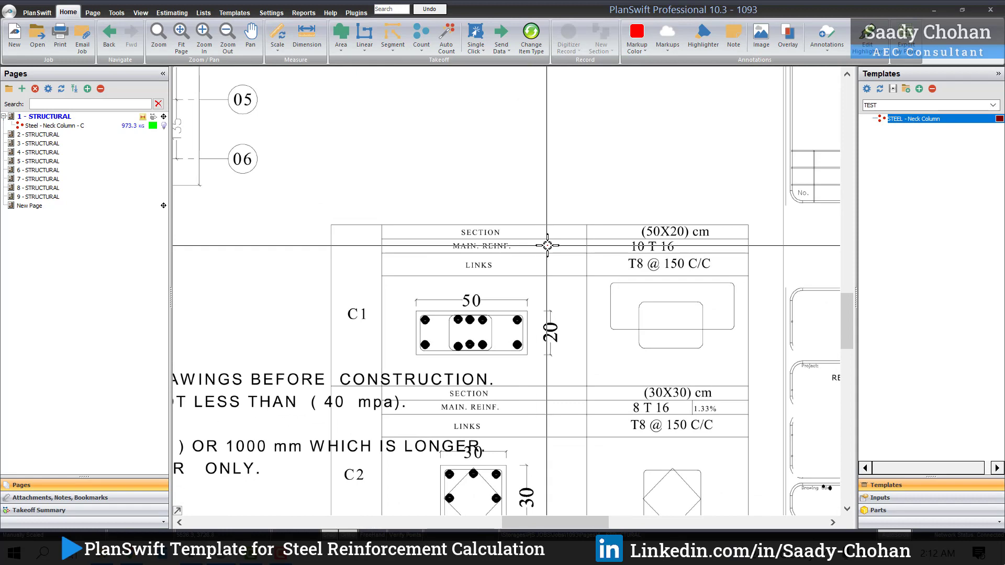
{"action": "double_click", "coordinate": [871, 120]}
{"action": "left_click_drag", "start_coordinate": [553, 196], "coordinate": [685, 174]}
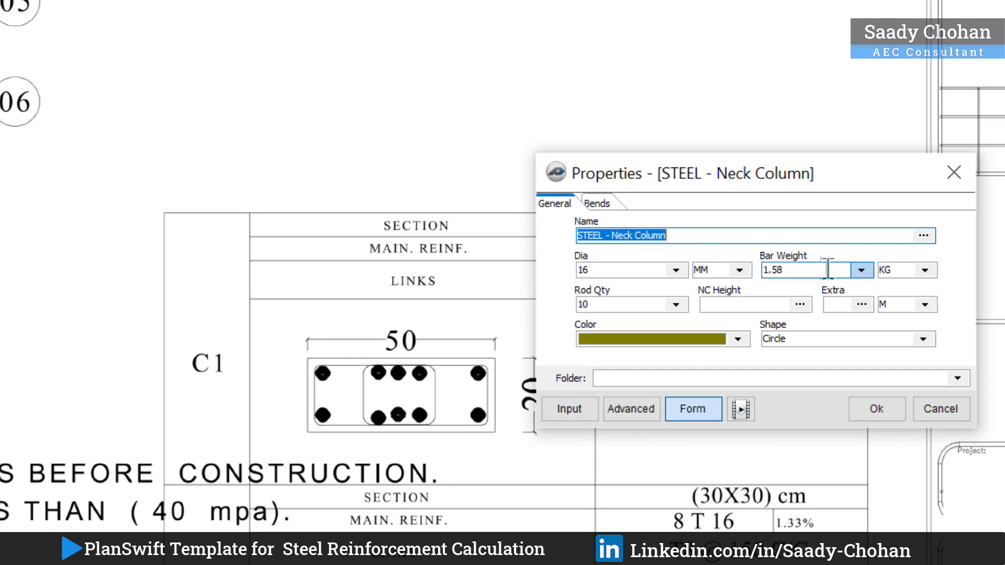
{"action": "left_click", "coordinate": [722, 310]}
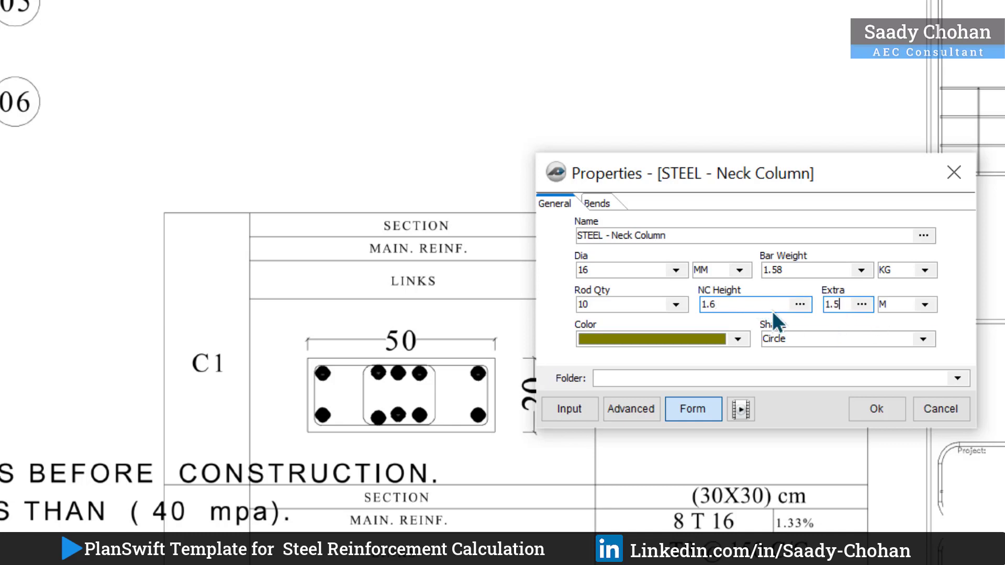
Set Vertical Bends to 0.5 M with 2 VB Sides and Horz Bend to 0.5 M with 1 HB Side, and begin the count
{"action": "left_click", "coordinate": [605, 204]}
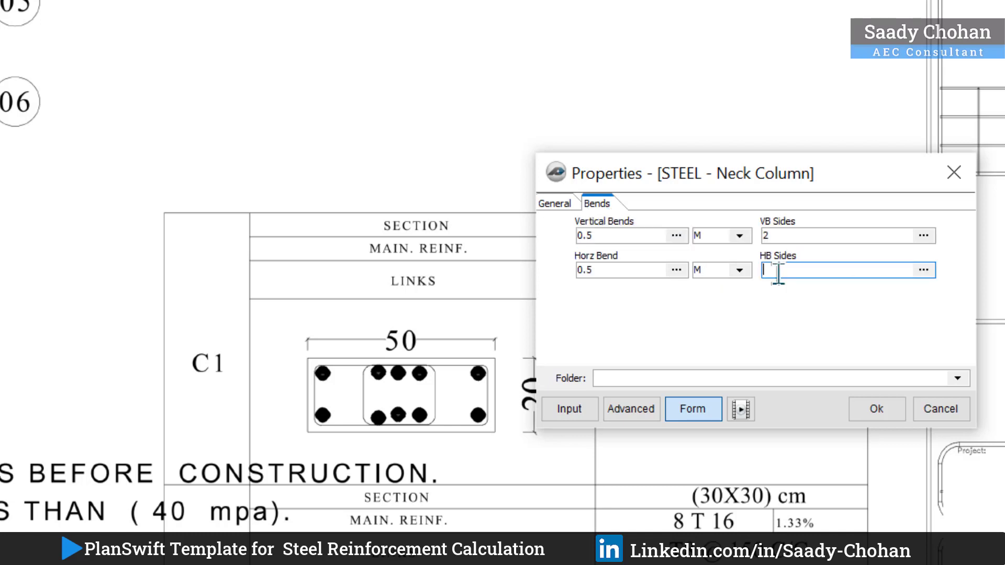
{"action": "left_click", "coordinate": [563, 209]}
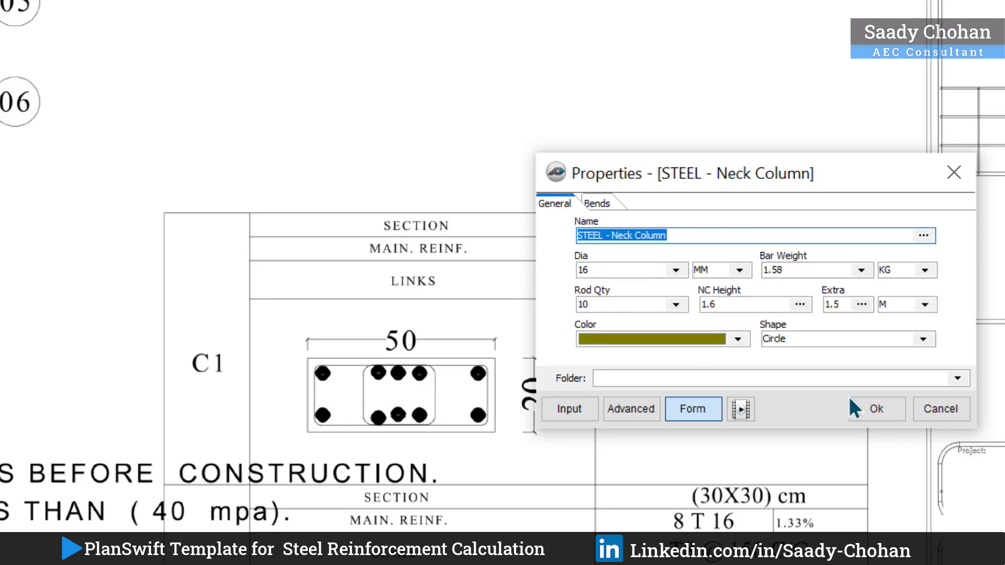
{"action": "left_click", "coordinate": [875, 409]}
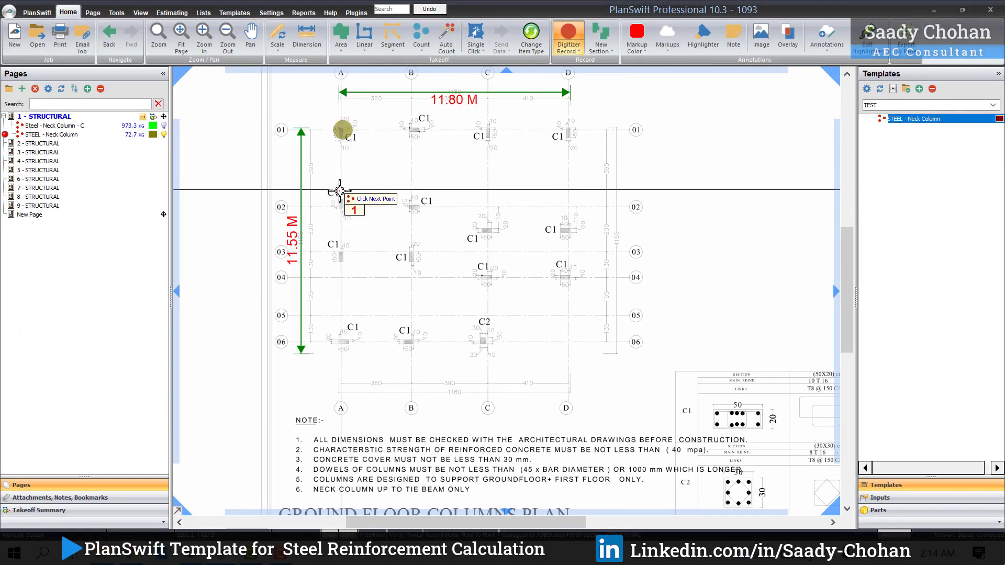
Place STEEL - Neck Column count points on the C1 columns along grid lines A to D
{"action": "left_click", "coordinate": [341, 204]}
{"action": "left_click", "coordinate": [342, 263]}
{"action": "left_click", "coordinate": [341, 346]}
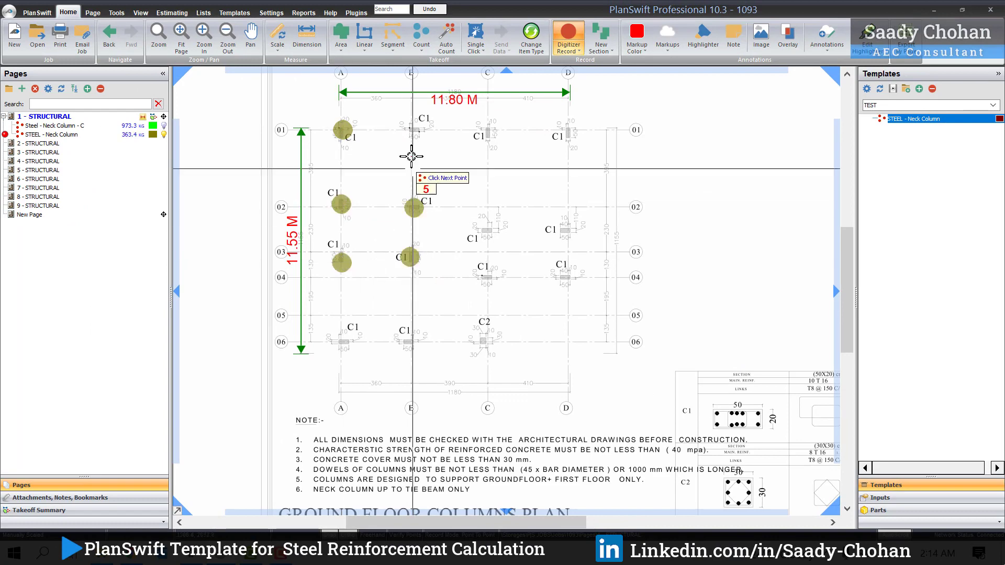
{"action": "left_click", "coordinate": [413, 342]}
{"action": "left_click", "coordinate": [410, 257]}
{"action": "left_click", "coordinate": [560, 231]}
{"action": "left_click", "coordinate": [569, 134]}
View the neck column takeoffs in the estimate and check STEEL - Neck Column's General and Bends values
{"action": "left_click", "coordinate": [172, 11]}
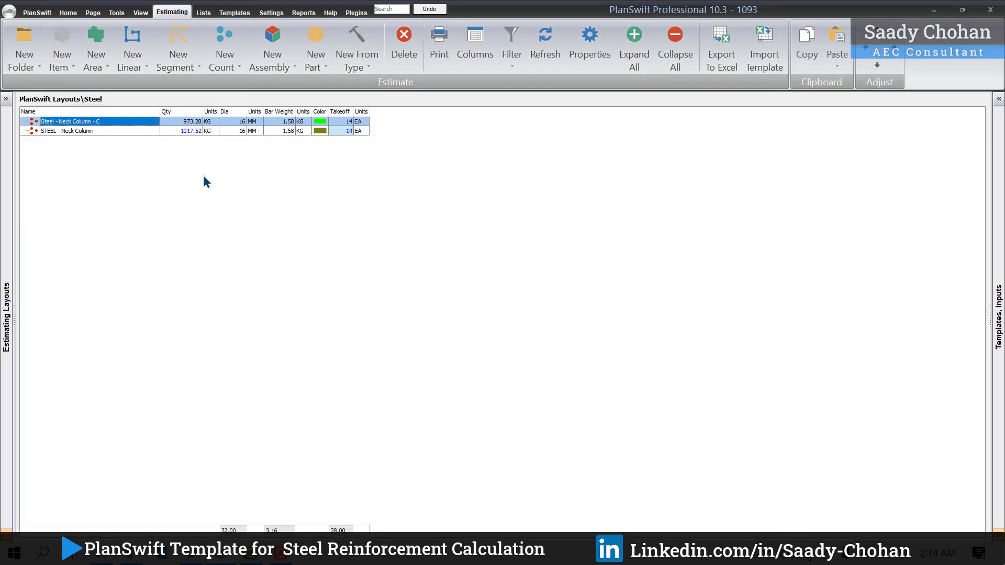
{"action": "left_click", "coordinate": [184, 131]}
{"action": "double_click", "coordinate": [183, 130]}
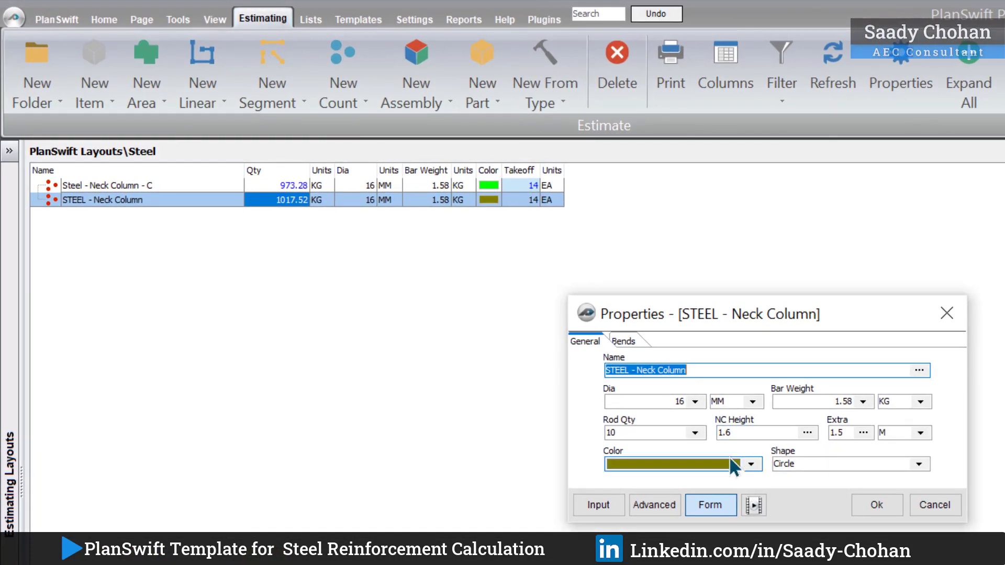
{"action": "left_click", "coordinate": [624, 341]}
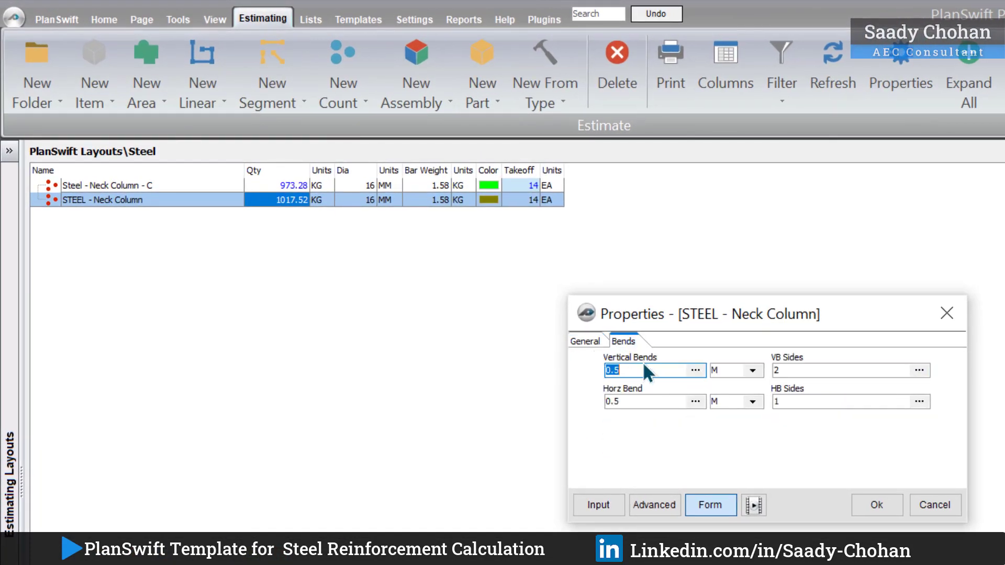
{"action": "left_click", "coordinate": [876, 504]}
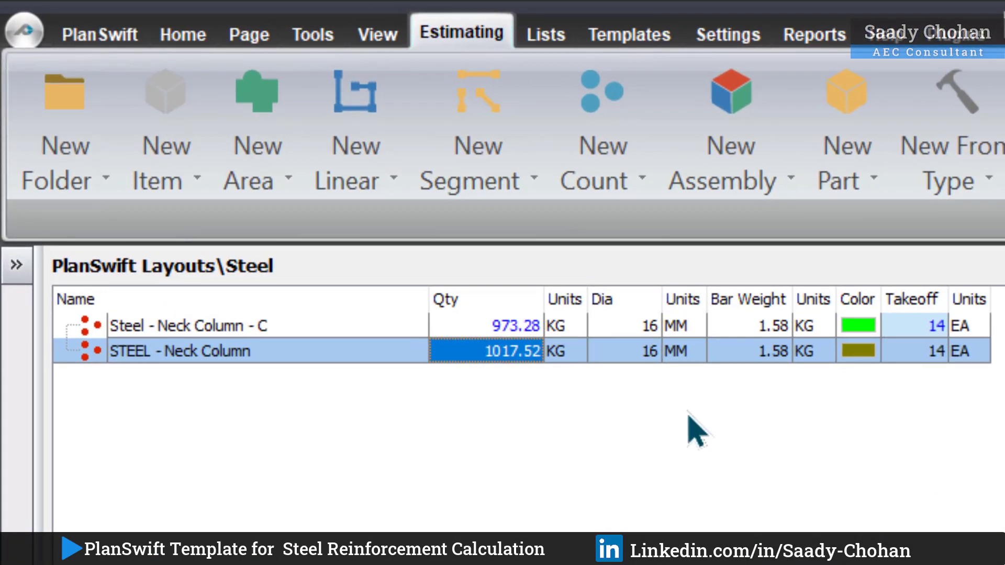
Reopen STEEL - Neck Column's advanced properties from the estimate to examine its Qty formula
{"action": "left_click", "coordinate": [344, 358]}
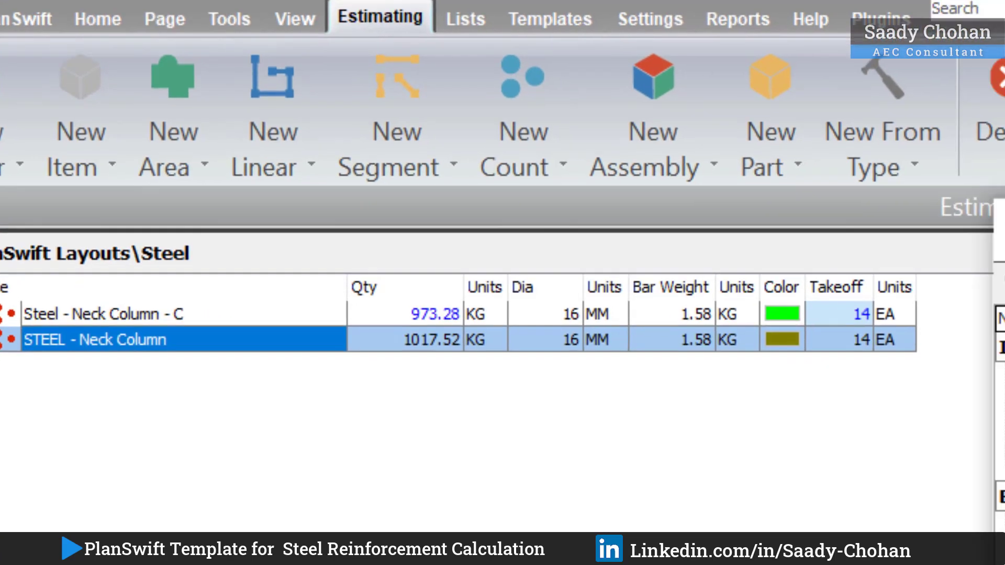
{"action": "double_click", "coordinate": [343, 352]}
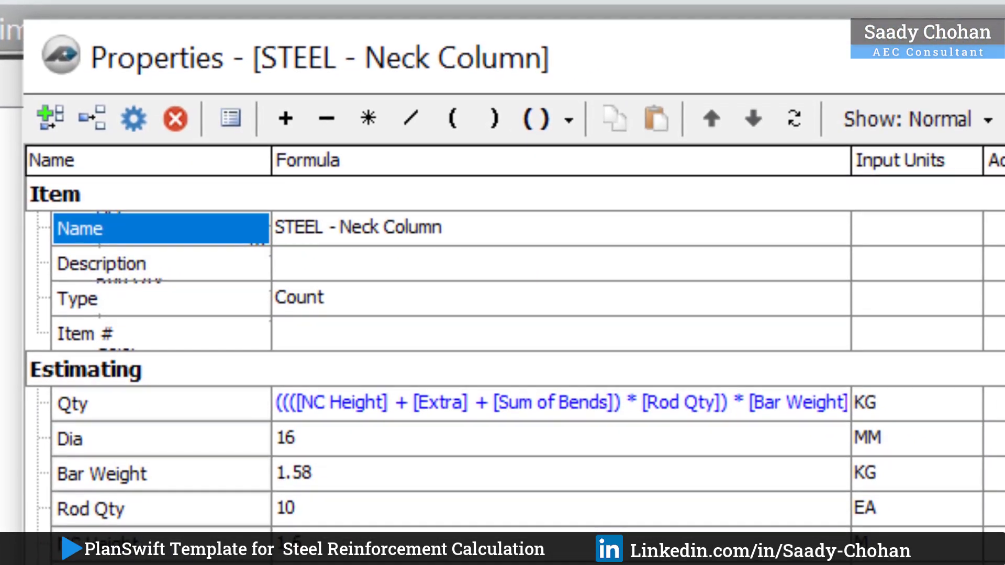